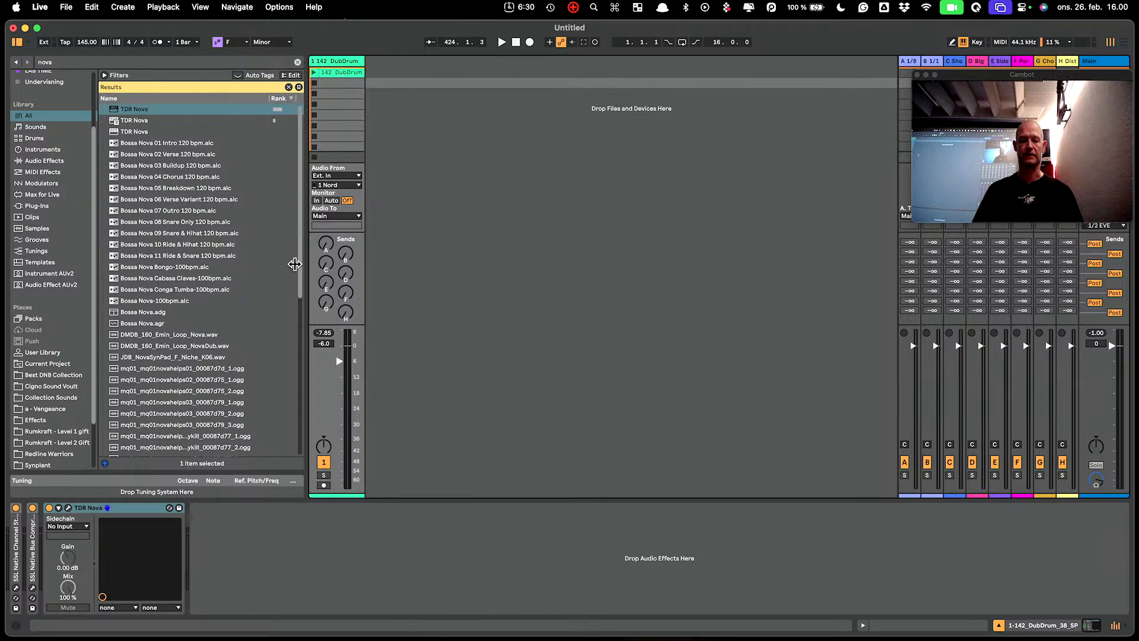
# Open the editor window of the TDR Nova device on the DubDrum track.
pyautogui.click(68, 508)
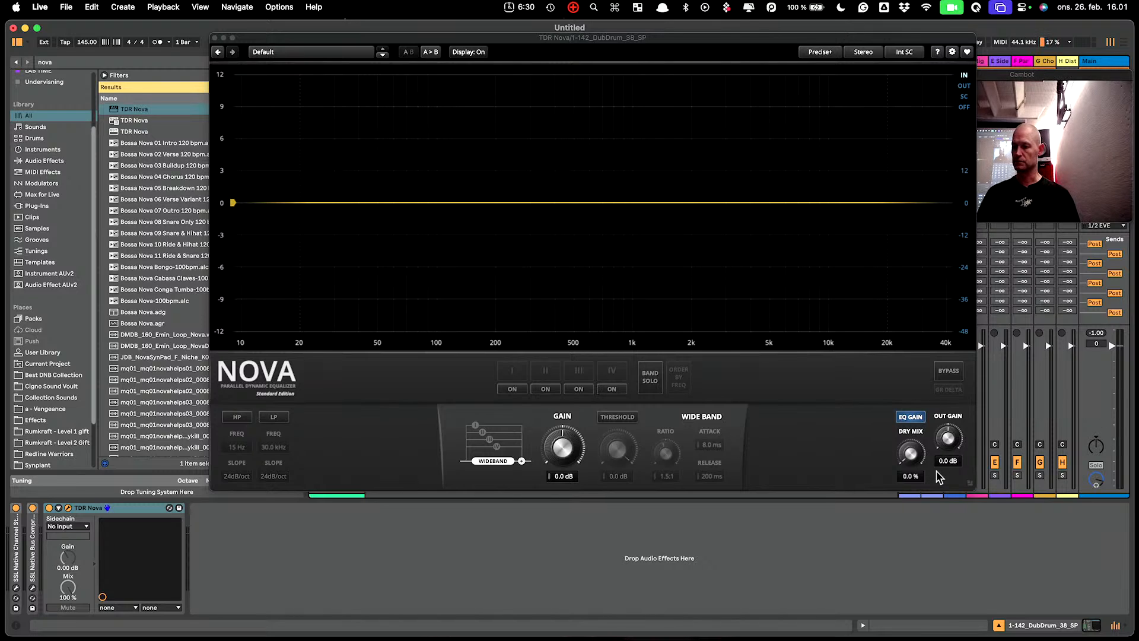
# Enlarge the Nova editor window and move it aside to uncover the clips.
pyautogui.moveTo(971, 485); pyautogui.dragTo(924, 492)
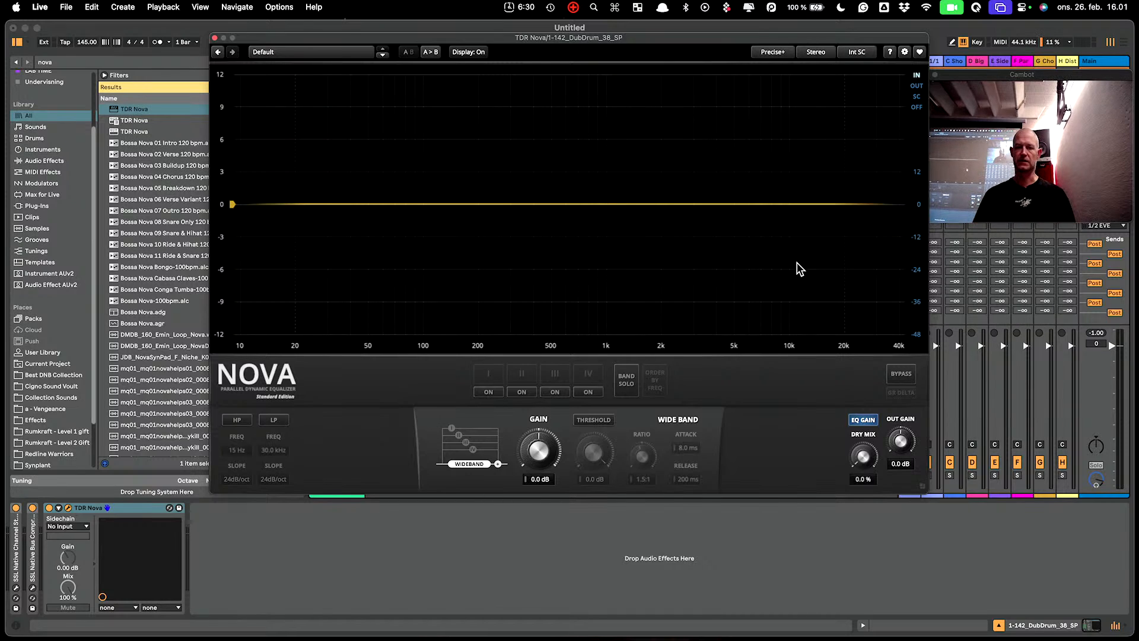
pyautogui.moveTo(499, 43); pyautogui.dragTo(661, 52)
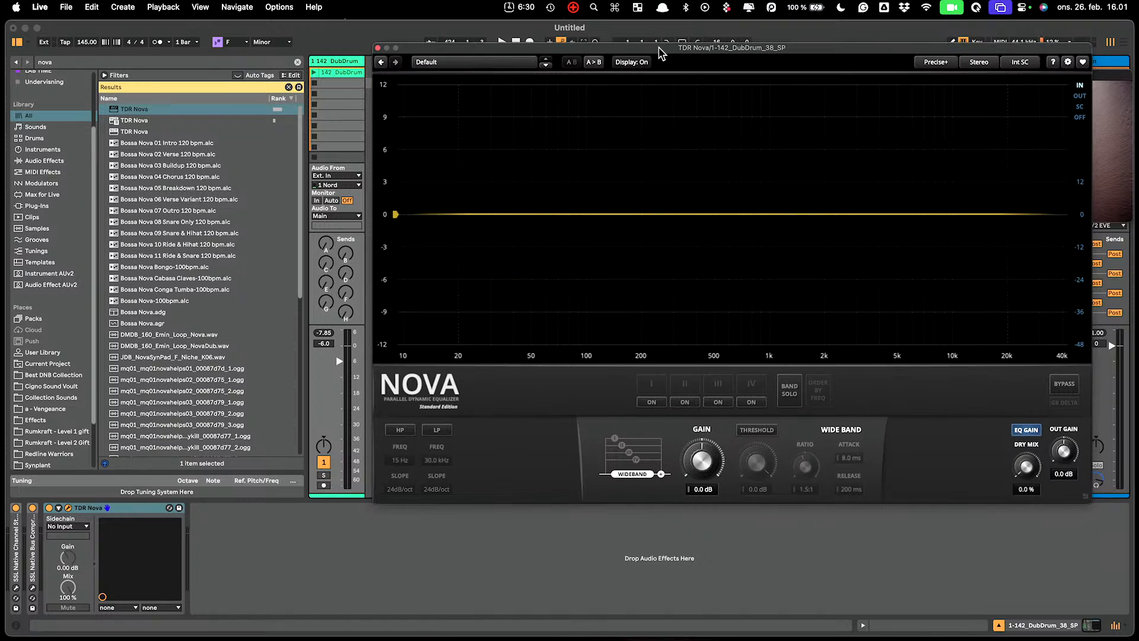
# Play the DubDrum clip, reposition Nova up-left, and enable the 15 Hz high-pass filter.
pyautogui.click(314, 72)
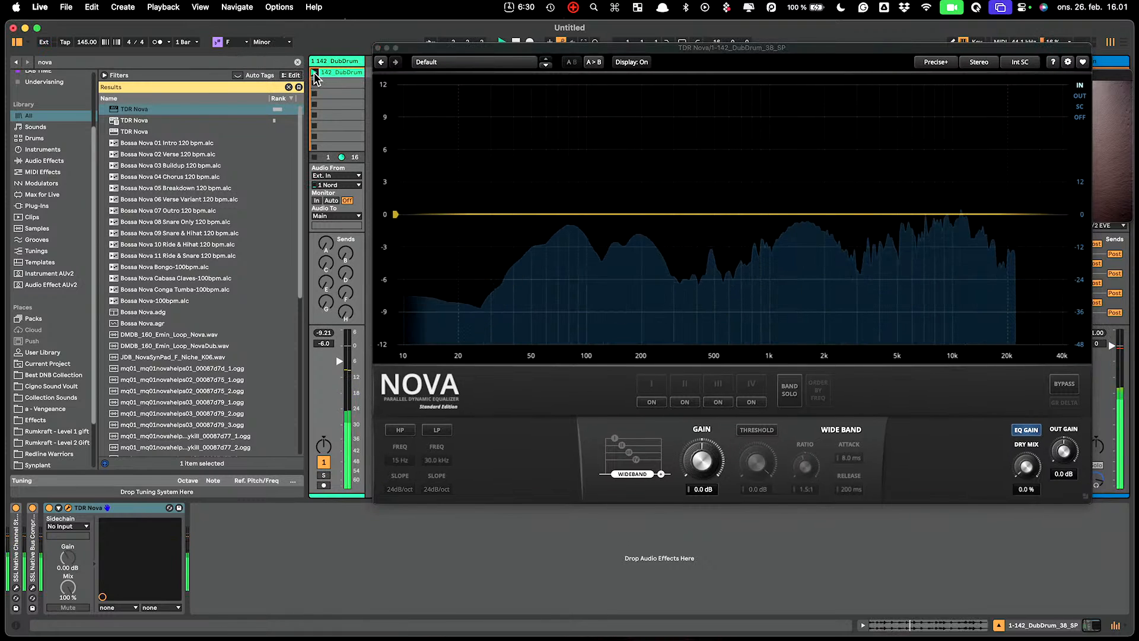
pyautogui.moveTo(780, 46); pyautogui.dragTo(611, 27)
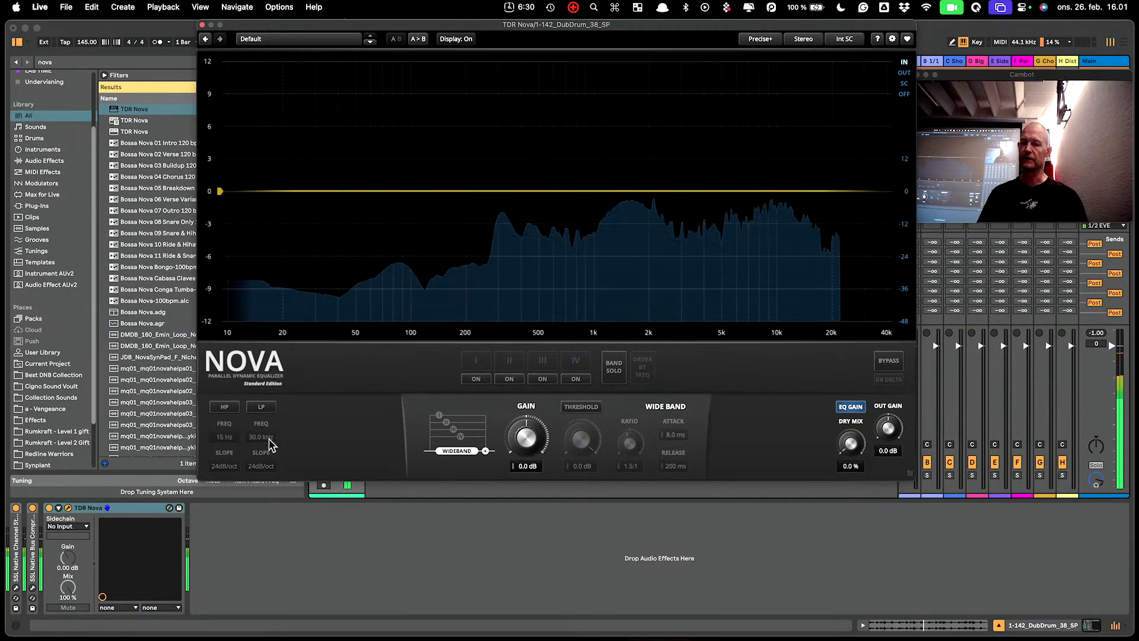
pyautogui.click(230, 406)
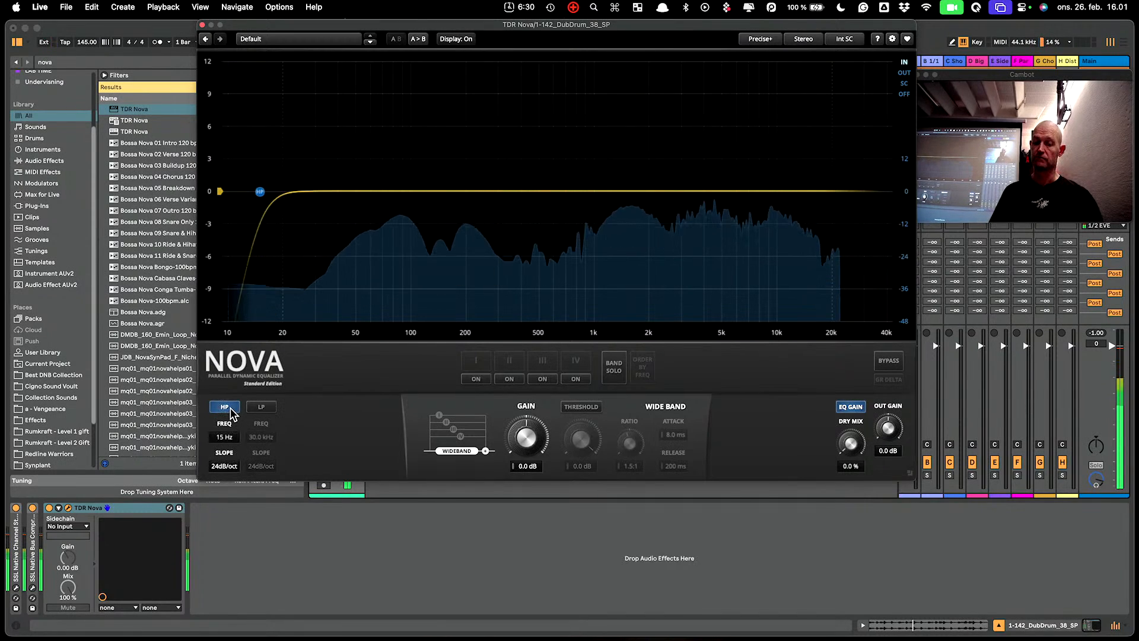
# Try a 72 dB/oct high-pass slope, then settle on 24 dB/oct with cutoff near 35 Hz.
pyautogui.click(225, 466)
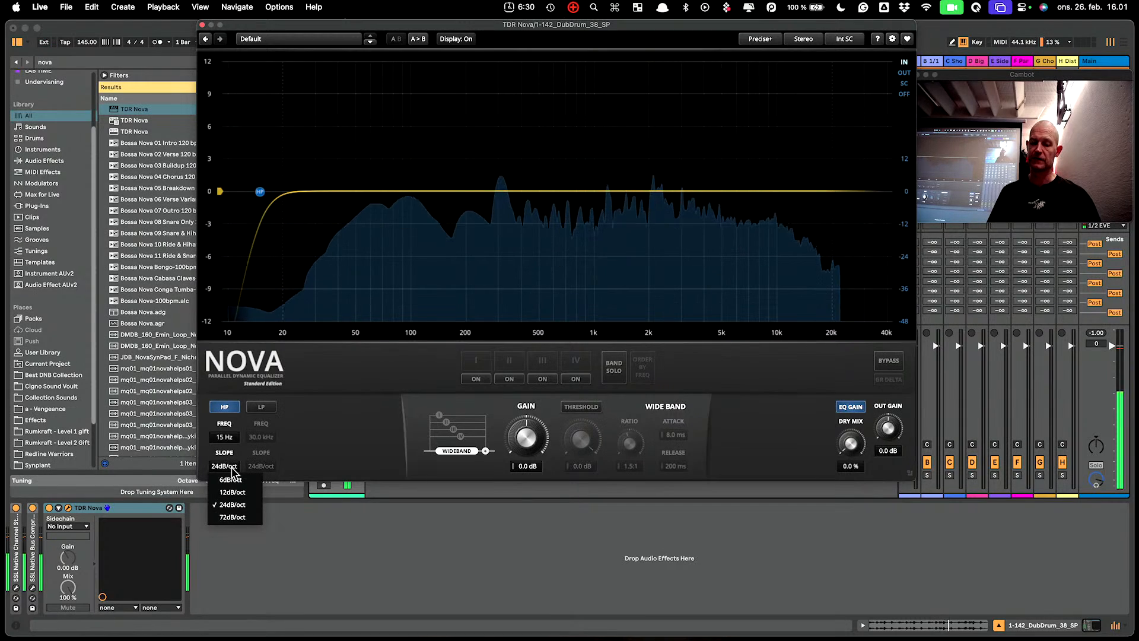
pyautogui.click(244, 518)
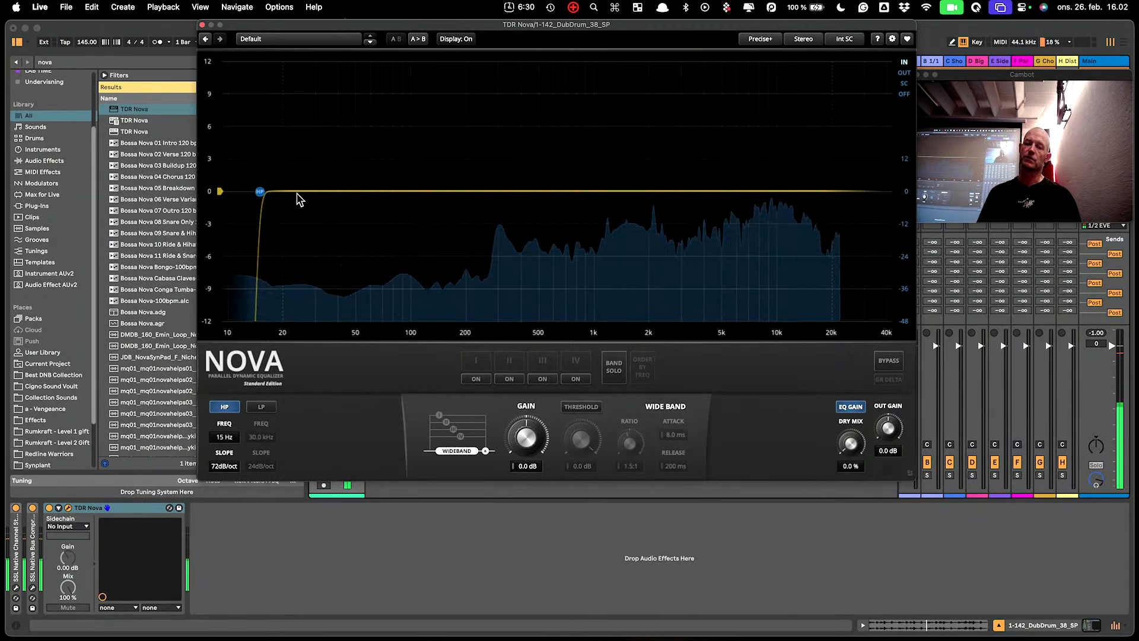
pyautogui.moveTo(264, 198); pyautogui.dragTo(324, 191)
pyautogui.click(224, 466)
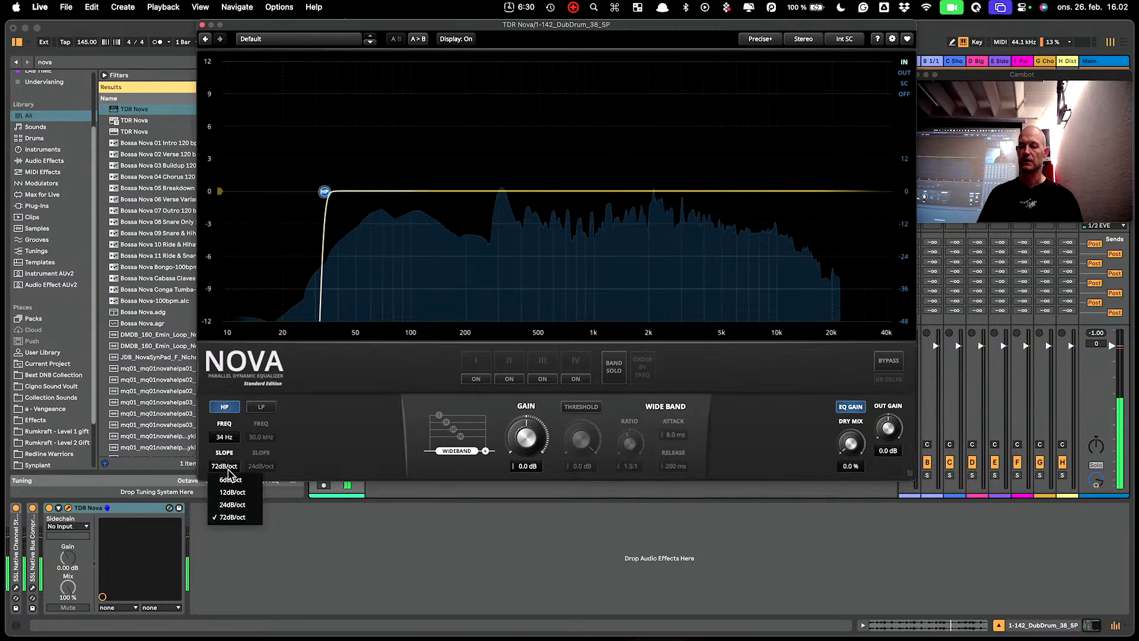
pyautogui.click(238, 505)
pyautogui.moveTo(325, 193)
pyautogui.mouseDown()
pyautogui.moveTo(255, 195)
pyautogui.moveTo(343, 206)
pyautogui.moveTo(329, 204)
pyautogui.mouseUp()
# Switch on the low-pass at 23.9 kHz and enable EQ band I at 80 Hz.
pyautogui.click(261, 407)
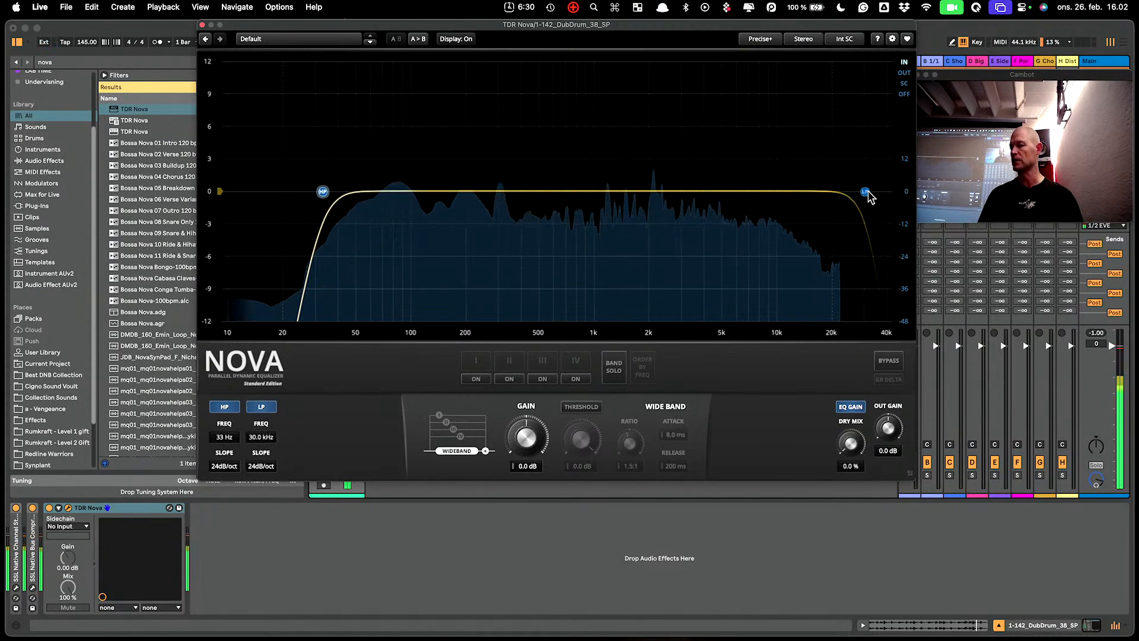
pyautogui.moveTo(865, 192); pyautogui.dragTo(852, 219)
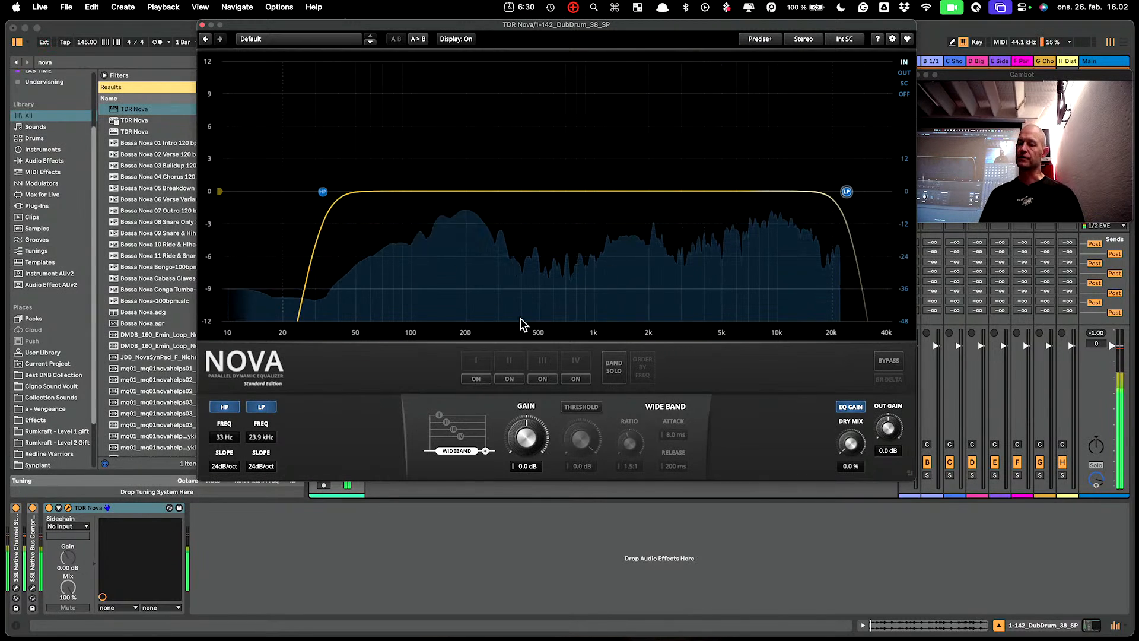
pyautogui.click(476, 380)
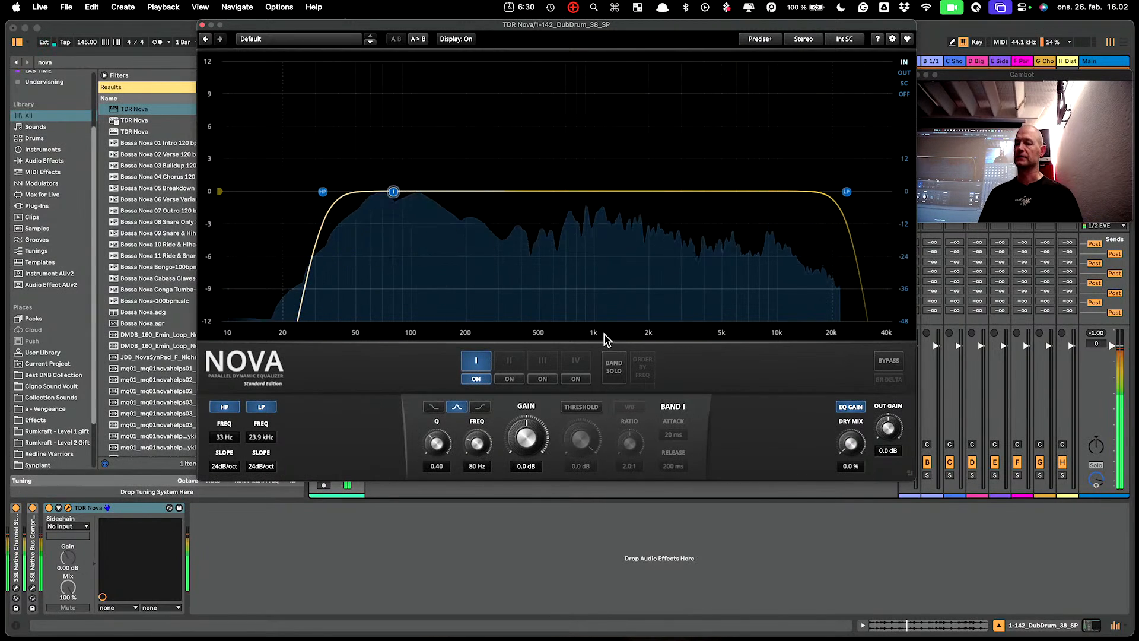
# Move band I to about 93 Hz and nudge its gain and Q knobs.
pyautogui.moveTo(393, 192)
pyautogui.mouseDown()
pyautogui.moveTo(407, 184)
pyautogui.moveTo(404, 193)
pyautogui.mouseUp()
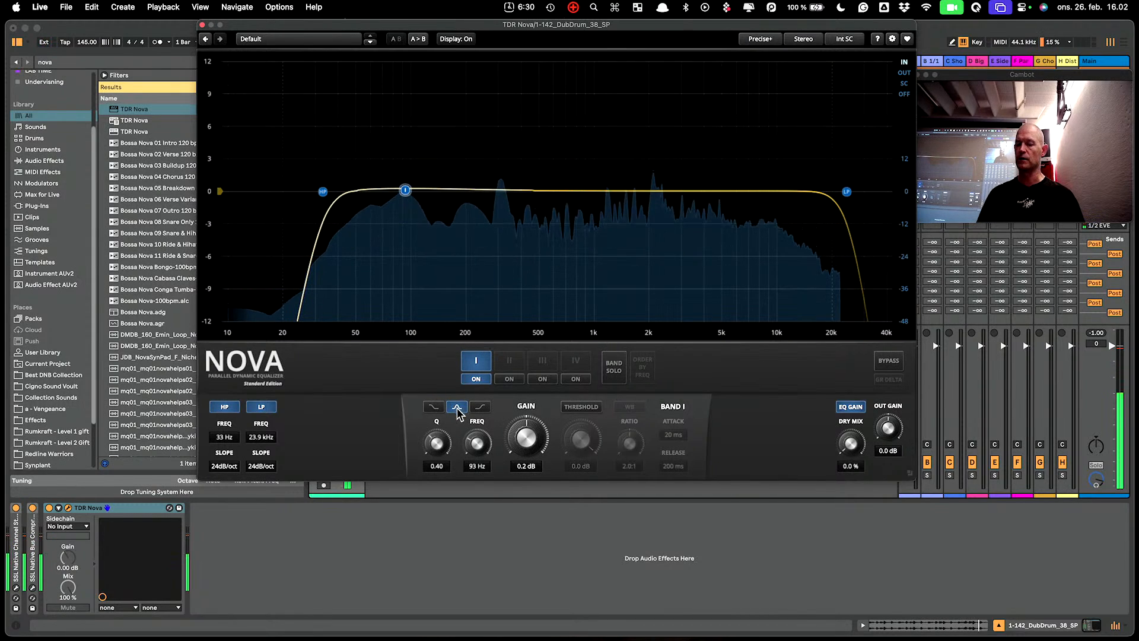
pyautogui.click(479, 363)
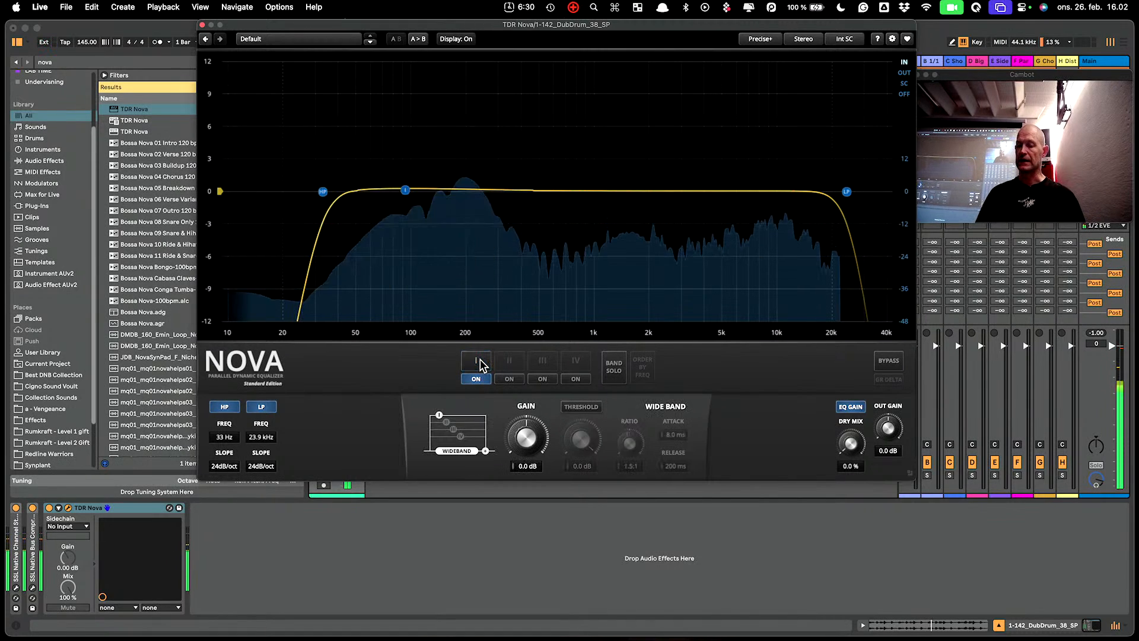
pyautogui.click(479, 361)
pyautogui.click(478, 363)
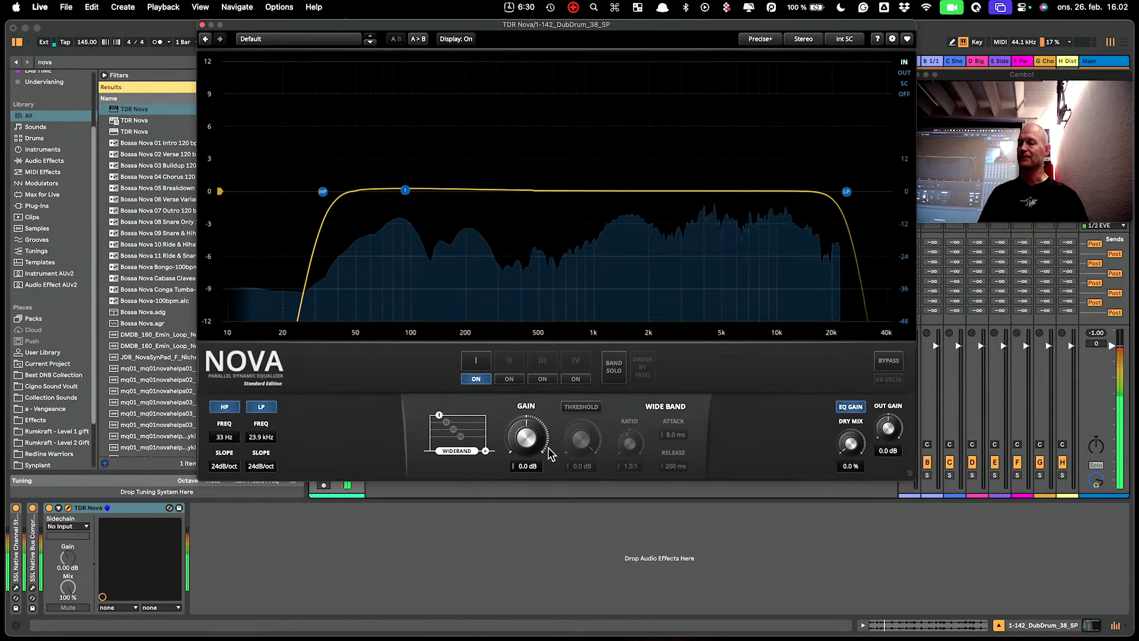
pyautogui.click(478, 362)
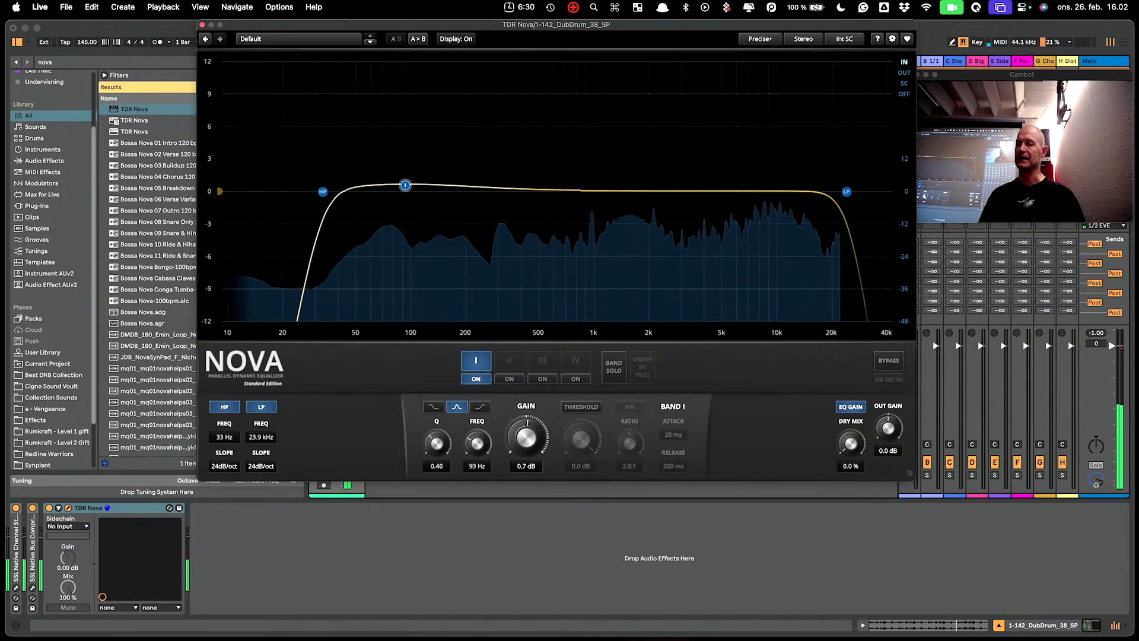
pyautogui.moveTo(527, 437); pyautogui.dragTo(526, 425)
pyautogui.moveTo(436, 445); pyautogui.dragTo(477, 441)
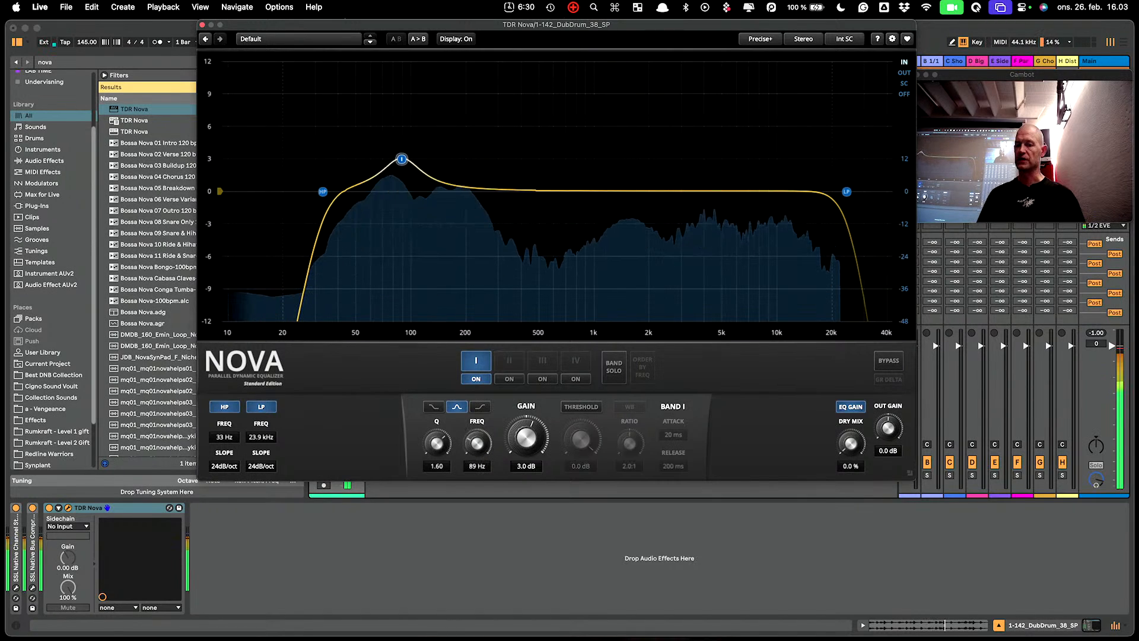
# Shape band I into a broad boost, ending at 3.2 dB, 712 Hz, Q 0.18.
pyautogui.moveTo(380, 159); pyautogui.dragTo(557, 78)
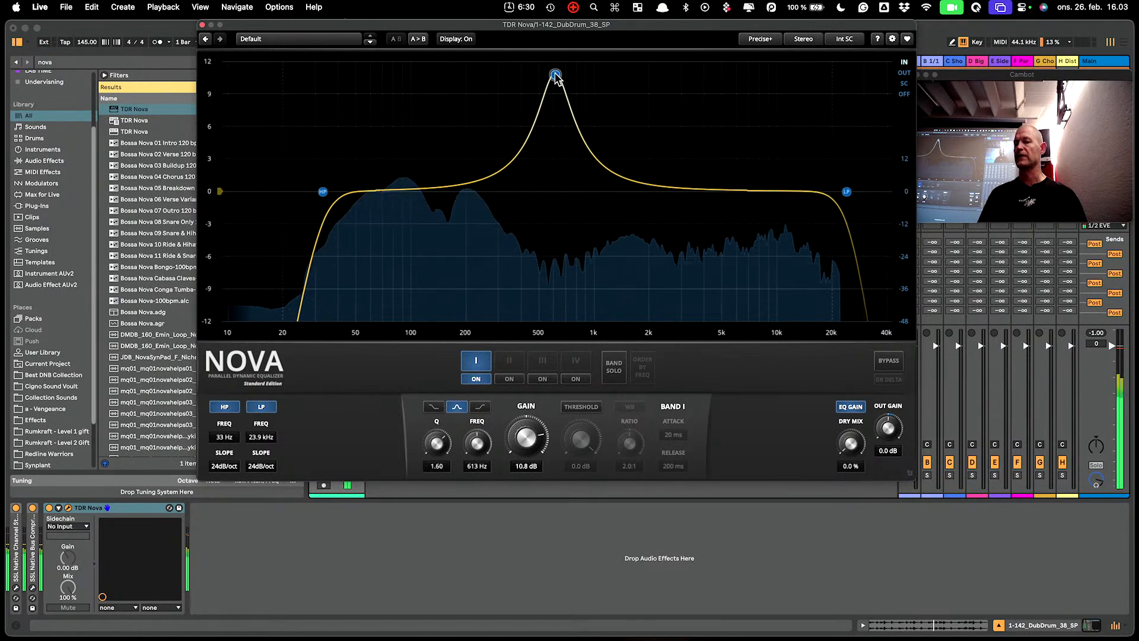
pyautogui.scroll(-5, 556, 79)
pyautogui.scroll(-4, 557, 80)
pyautogui.scroll(10, 556, 79)
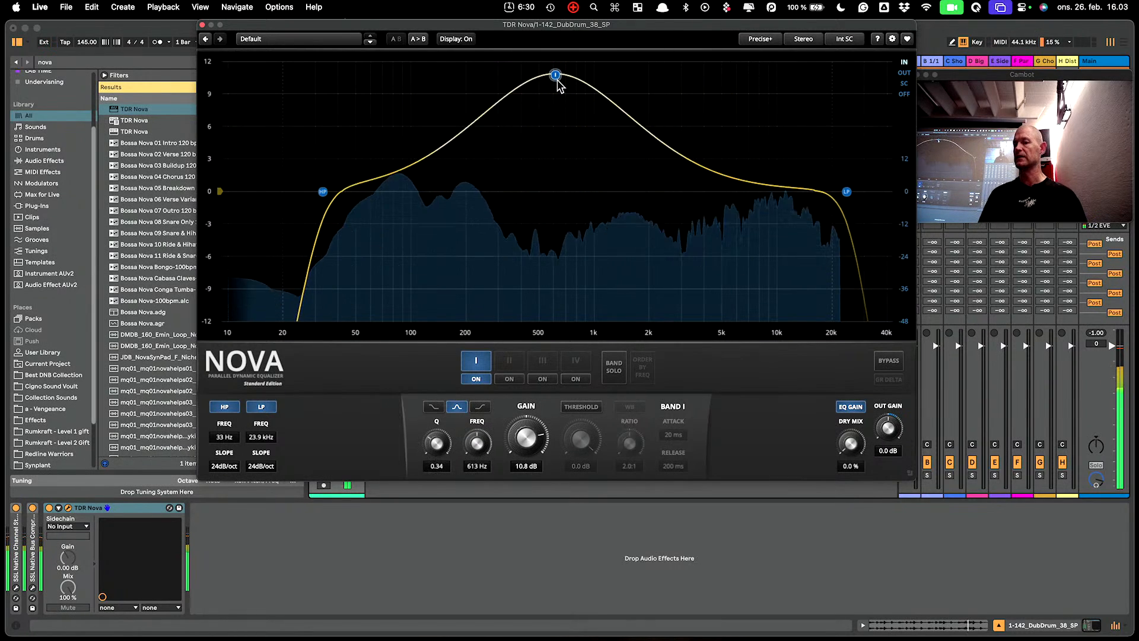
pyautogui.scroll(-12, 556, 80)
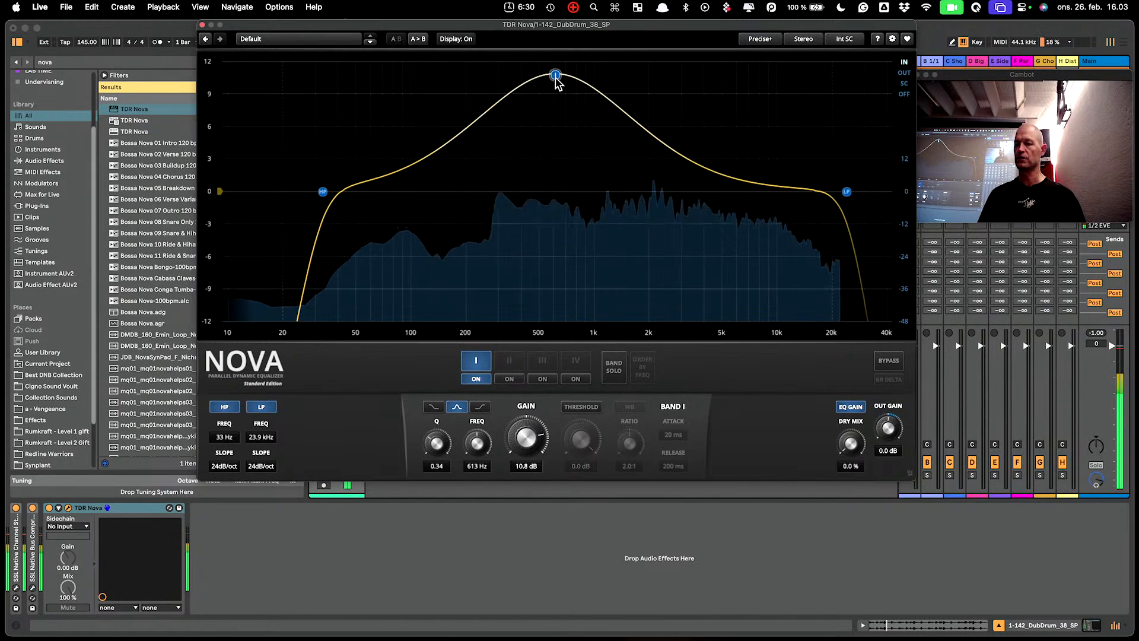
pyautogui.moveTo(556, 80); pyautogui.dragTo(452, 136)
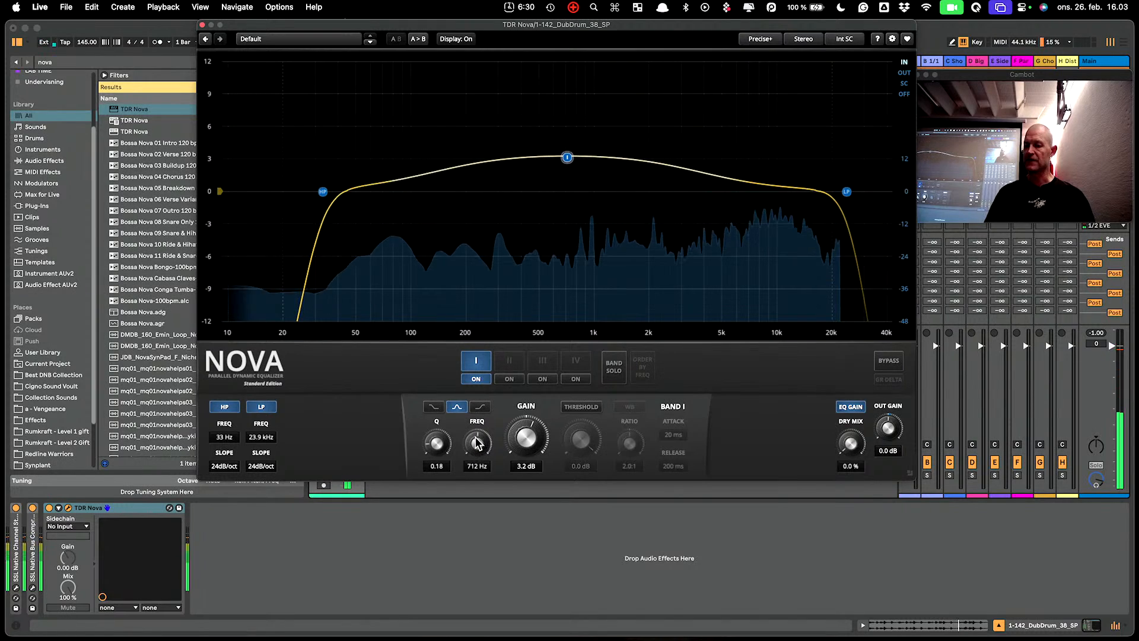
# Sweep band I down to 83 Hz, keeping Q 0.18, with gain settling at 0.2 dB.
pyautogui.scroll(5, 476, 442)
pyautogui.scroll(-10, 476, 442)
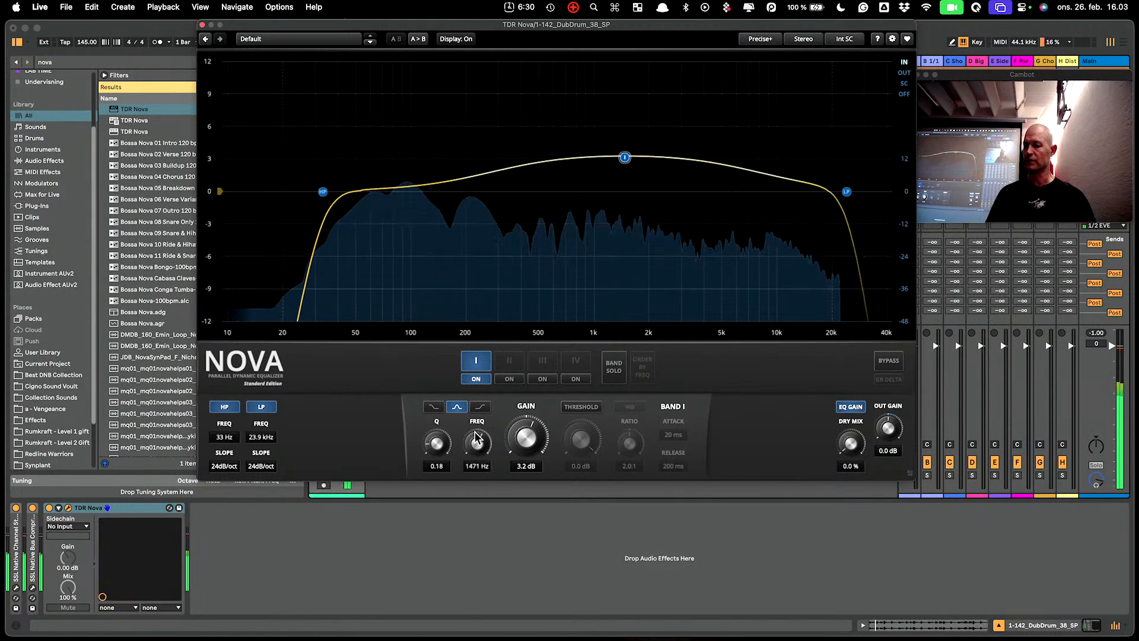
pyautogui.scroll(-3, 477, 441)
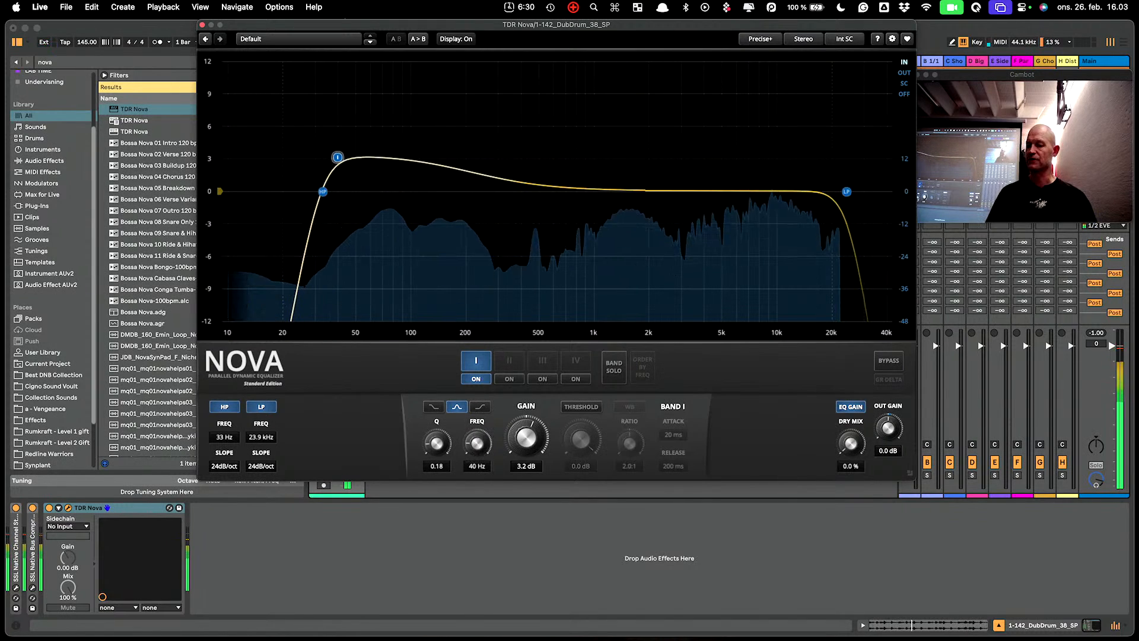
pyautogui.moveTo(476, 442)
pyautogui.mouseDown()
pyautogui.moveTo(477, 332)
pyautogui.moveTo(476, 470)
pyautogui.moveTo(479, 445)
pyautogui.mouseUp()
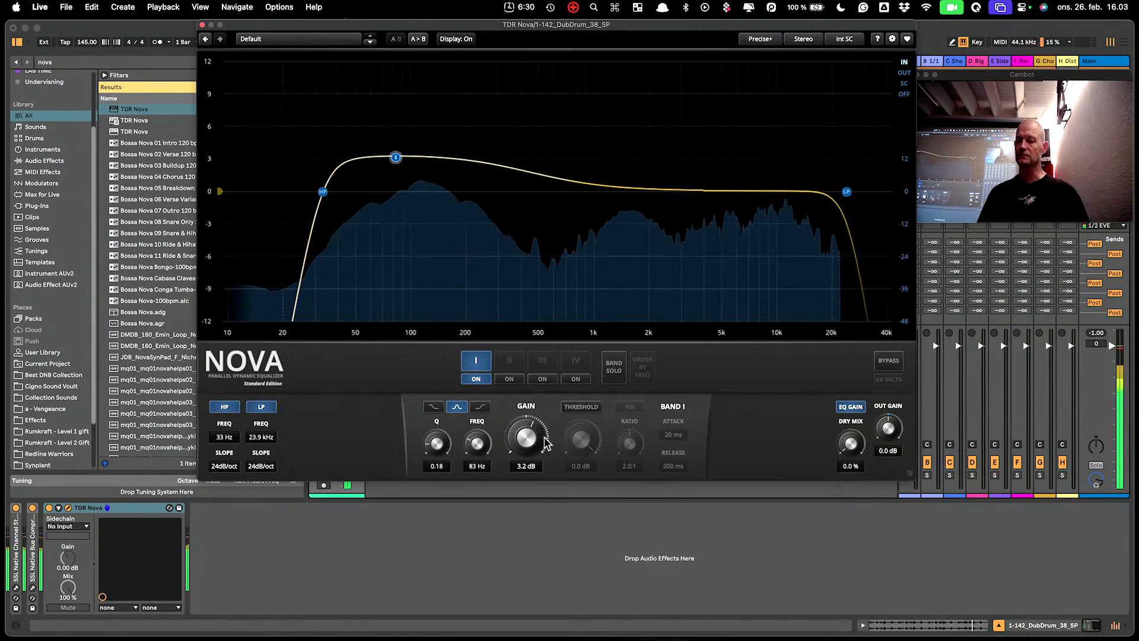
pyautogui.moveTo(537, 437); pyautogui.dragTo(539, 438)
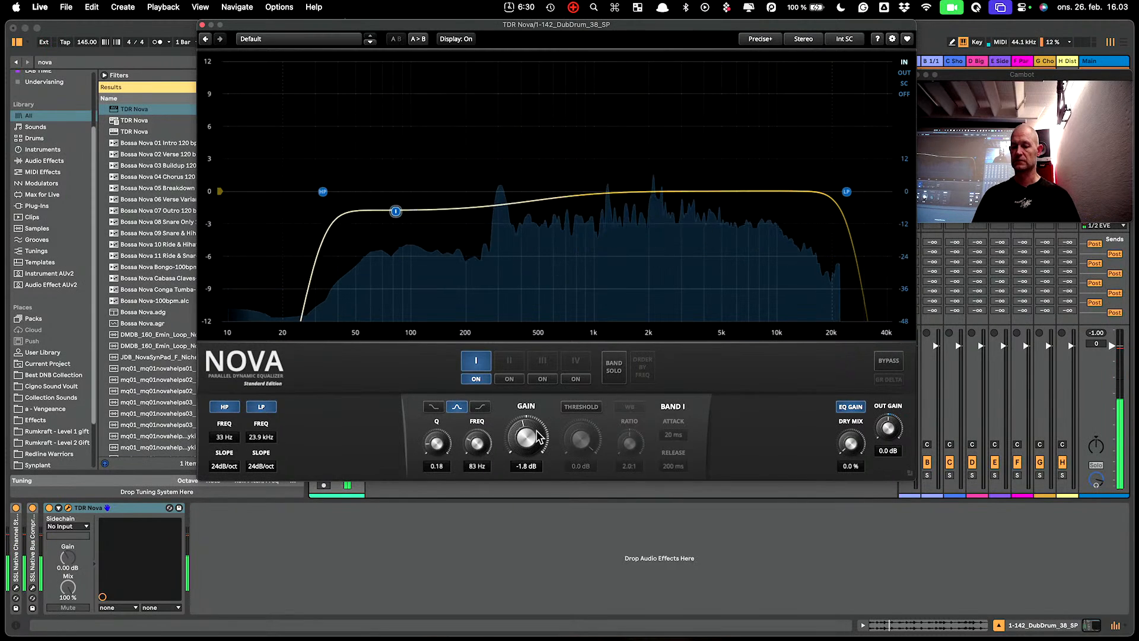
pyautogui.scroll(3, 536, 430)
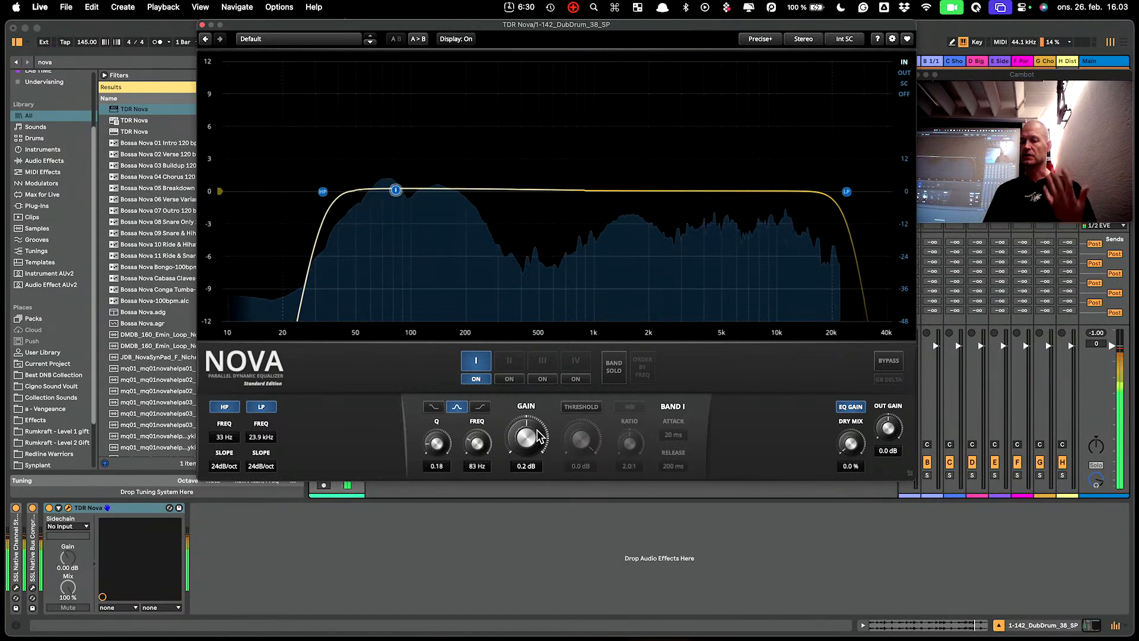
# Turn on band I's threshold: 2.0:1 ratio, 20 ms attack, 200 ms release.
pyautogui.click(582, 408)
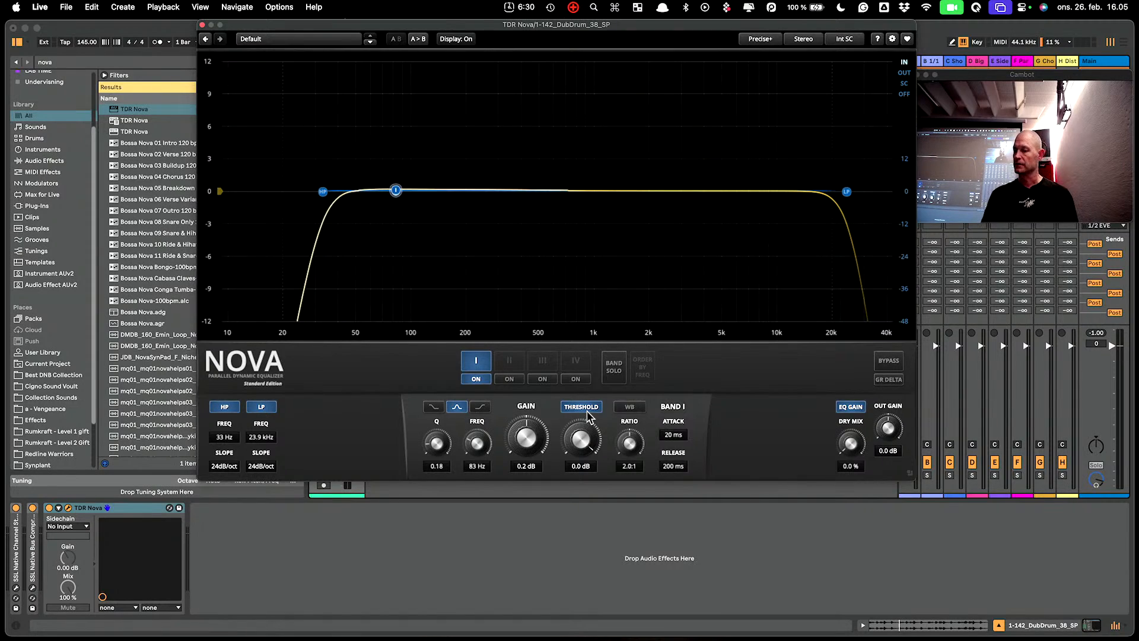
# With playback running, move band I to 130 Hz and re-enable its dynamic threshold.
pyautogui.click(580, 407)
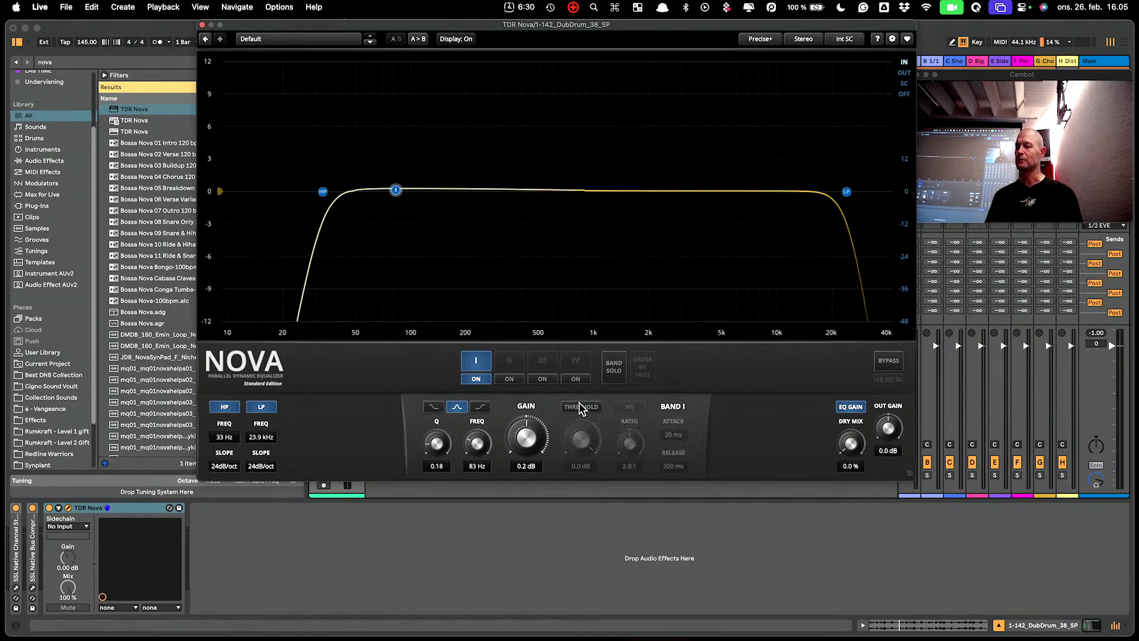
pyautogui.moveTo(395, 190); pyautogui.dragTo(417, 197)
pyautogui.press('space')
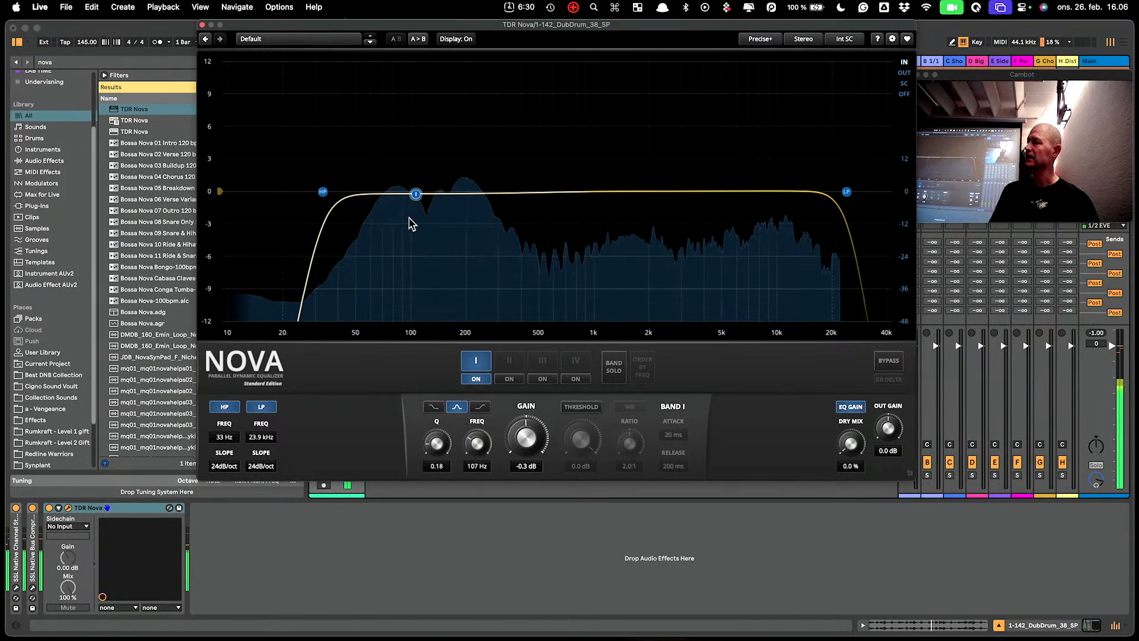
pyautogui.moveTo(414, 199); pyautogui.dragTo(430, 191)
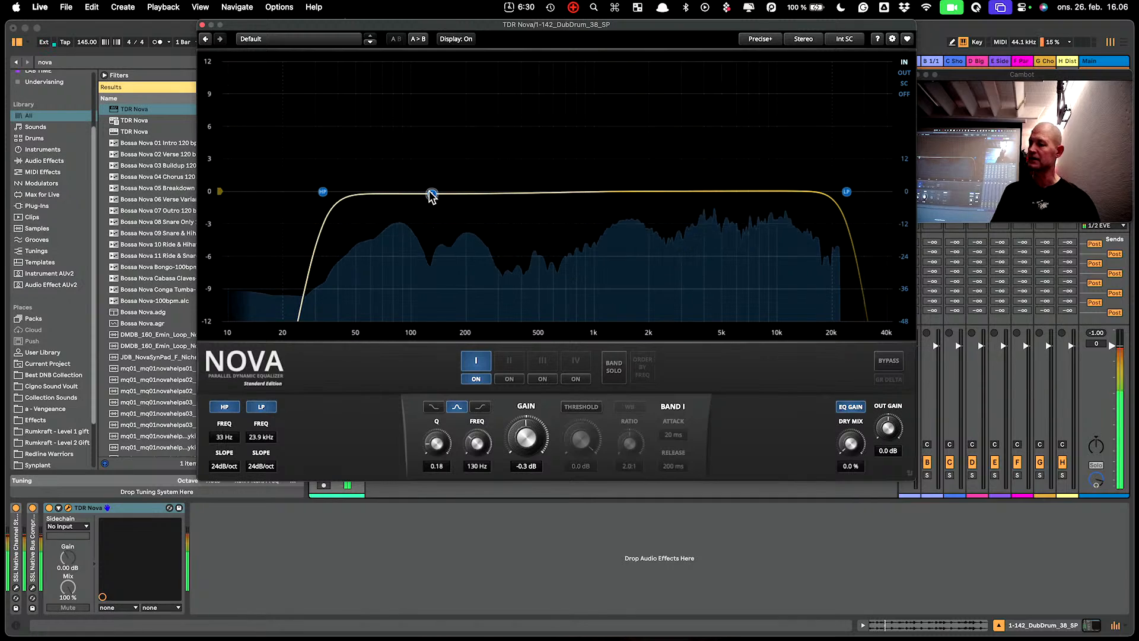
pyautogui.click(579, 407)
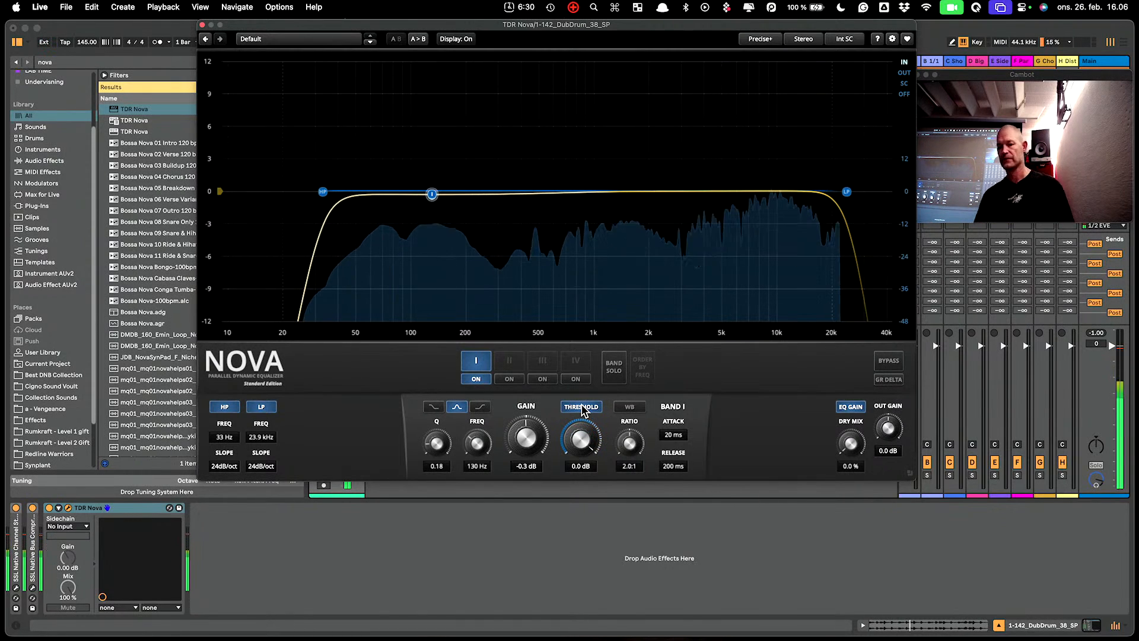
# Lower band I's threshold, raise Q to 6.00, and fine-tune the dip to -1.7 dB at 132 Hz.
pyautogui.moveTo(582, 439)
pyautogui.mouseDown()
pyautogui.moveTo(582, 490)
pyautogui.moveTo(590, 432)
pyautogui.mouseUp()
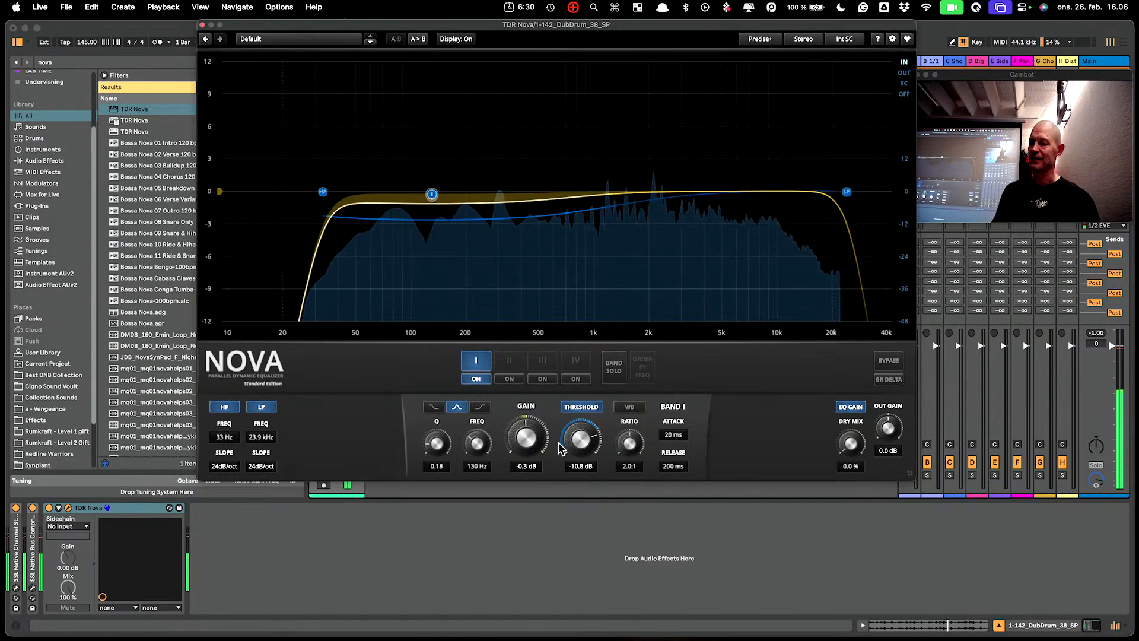
pyautogui.moveTo(585, 436); pyautogui.dragTo(575, 467)
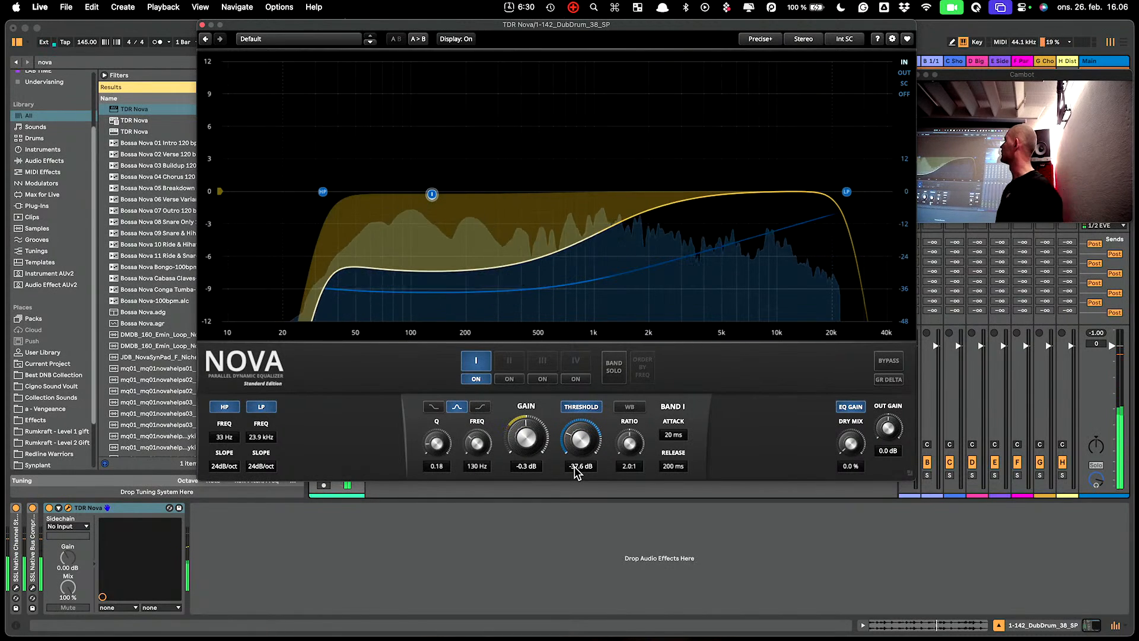
pyautogui.moveTo(436, 444); pyautogui.dragTo(437, 446)
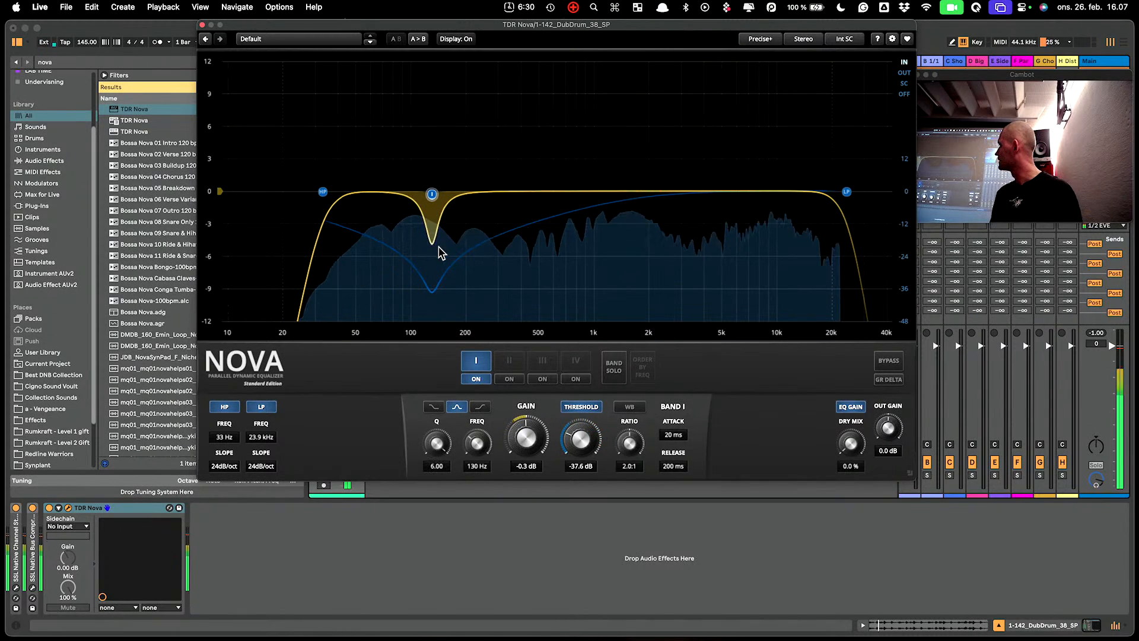
pyautogui.moveTo(432, 194)
pyautogui.mouseDown()
pyautogui.moveTo(454, 202)
pyautogui.moveTo(431, 208)
pyautogui.mouseUp()
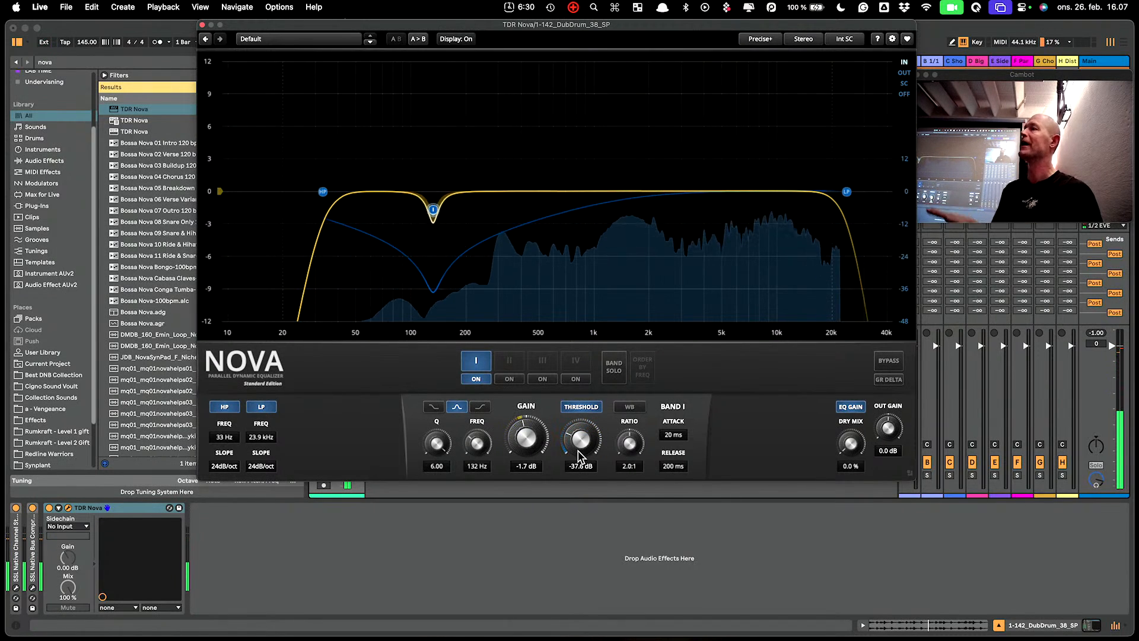
pyautogui.moveTo(578, 457); pyautogui.dragTo(578, 394)
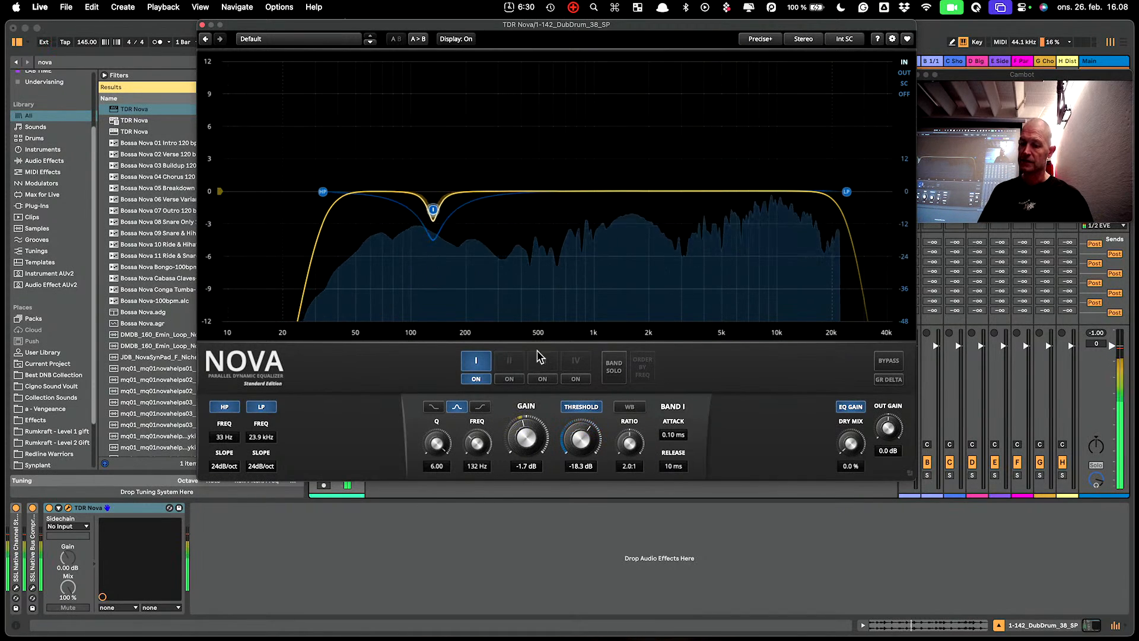
# Switch on band II, make it dynamic, and lower its threshold to -23.8 dB at 0.5:1.
pyautogui.click(514, 369)
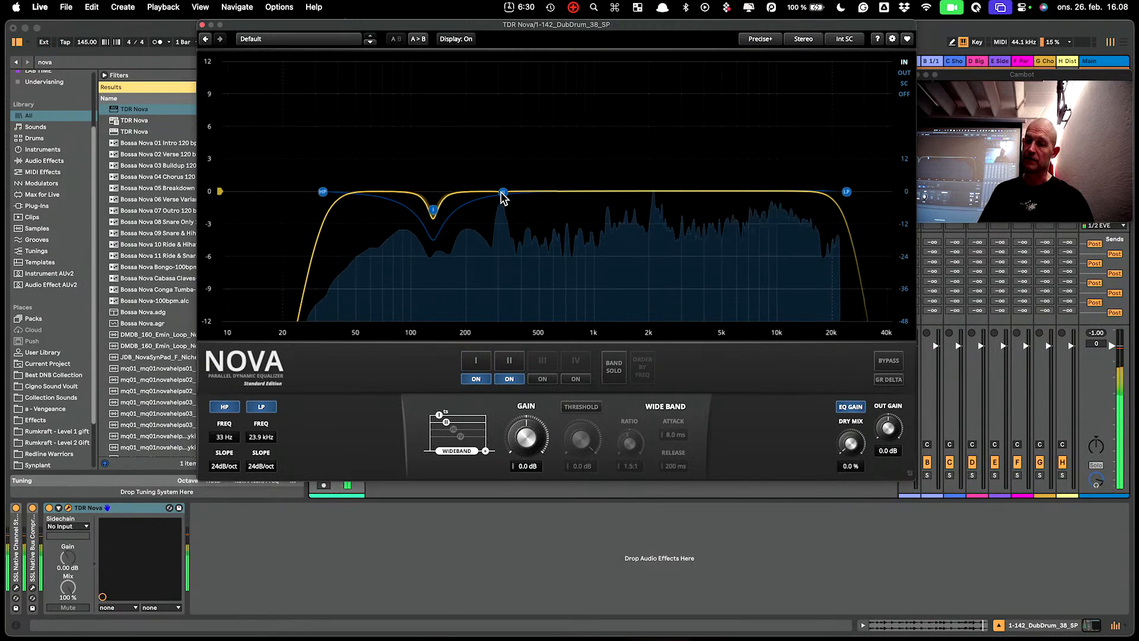
pyautogui.click(509, 360)
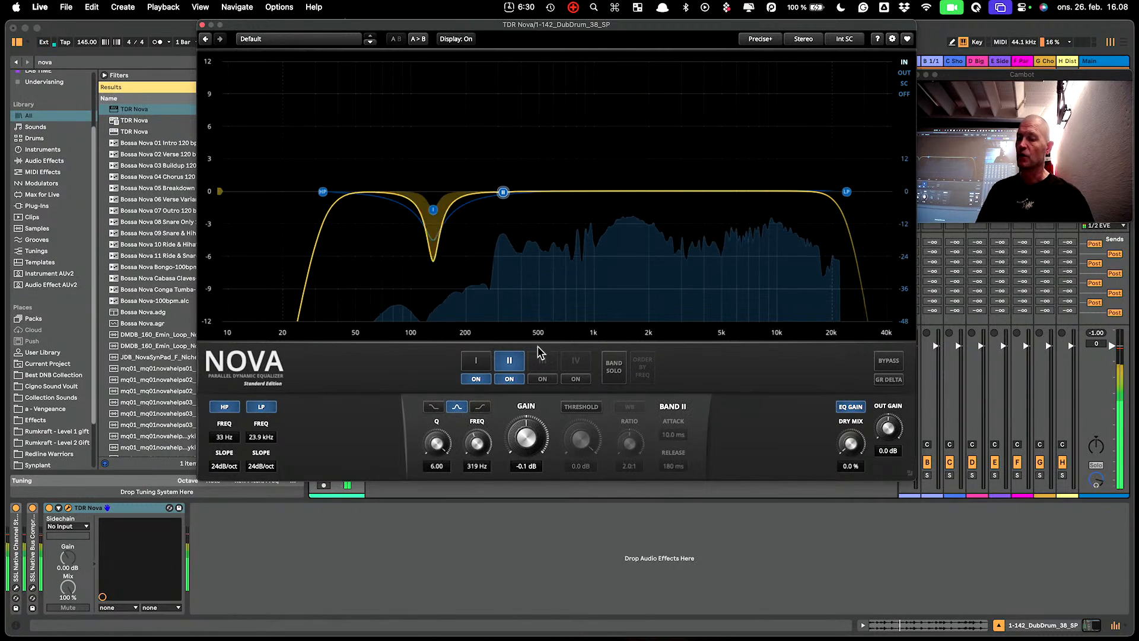
pyautogui.click(573, 407)
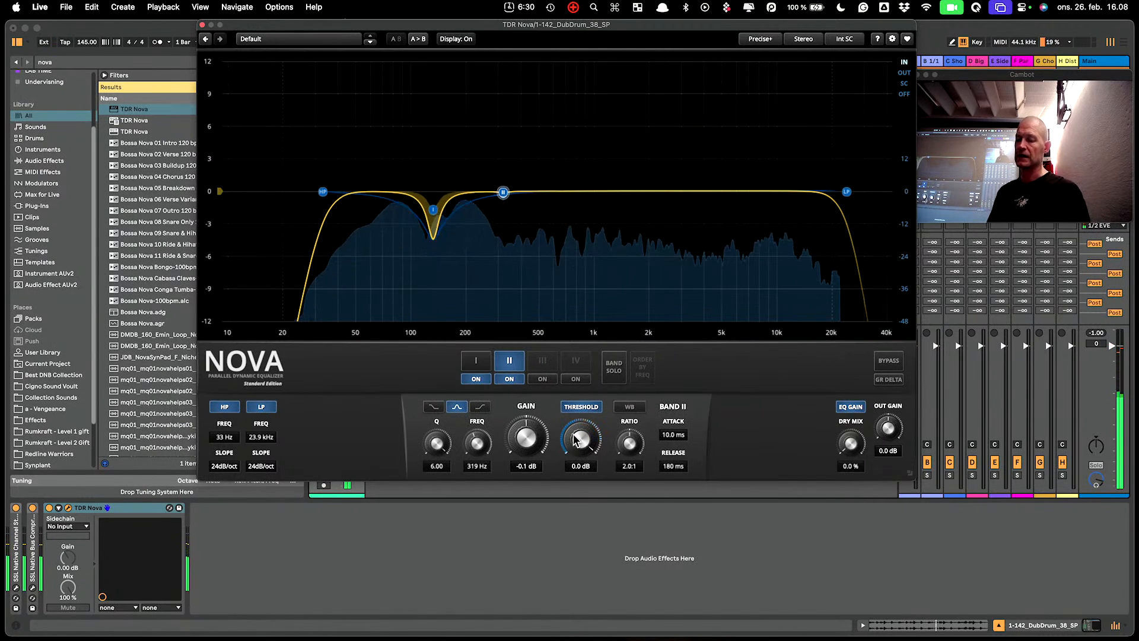
pyautogui.moveTo(576, 438); pyautogui.dragTo(576, 502)
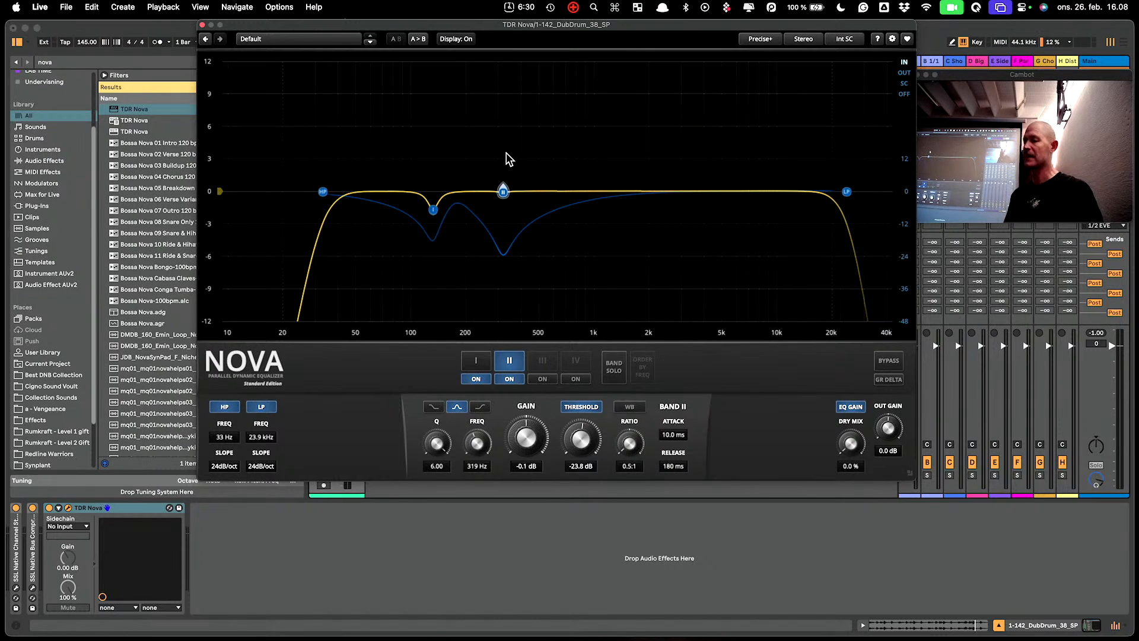
pyautogui.press('space')
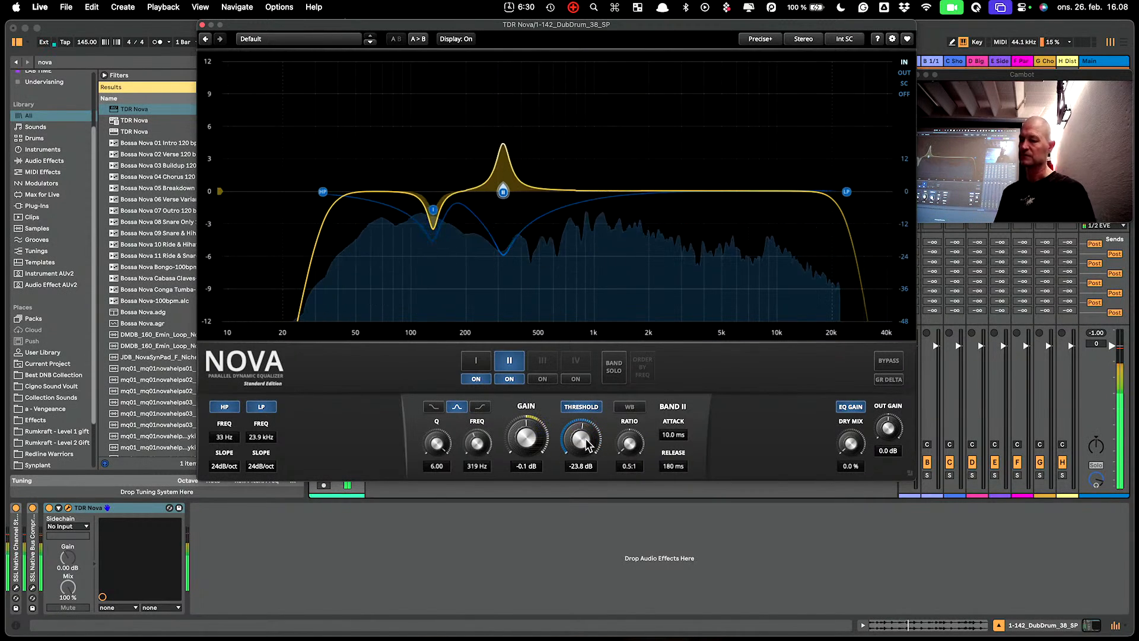
# Raise band II's threshold to -12.9 dB, then switch on and select band III.
pyautogui.moveTo(585, 444); pyautogui.dragTo(586, 410)
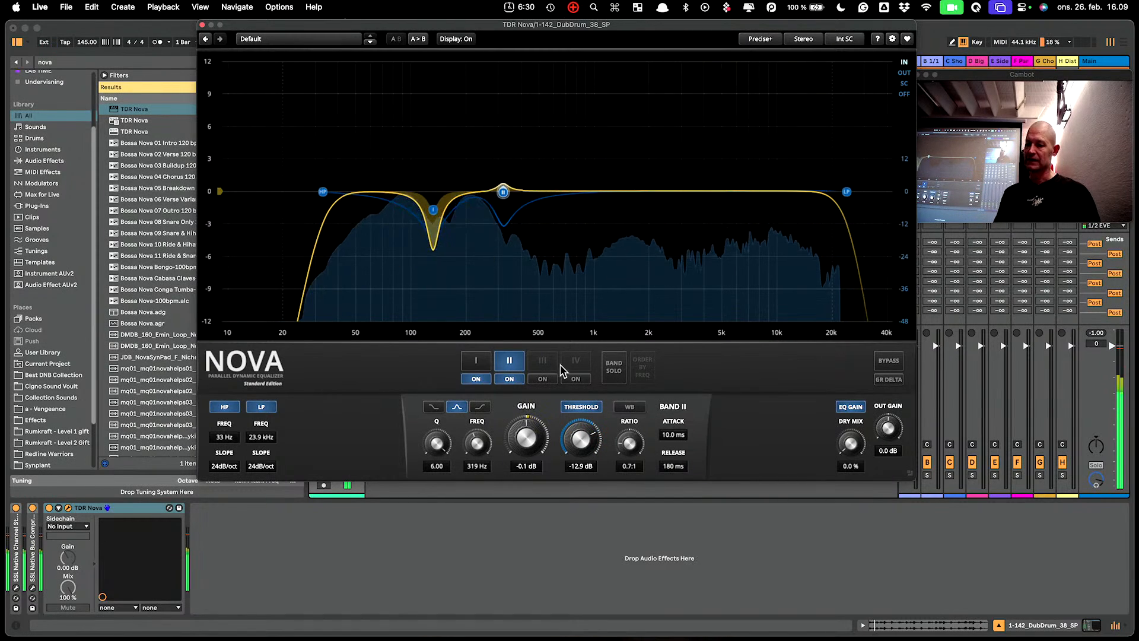
pyautogui.click(544, 379)
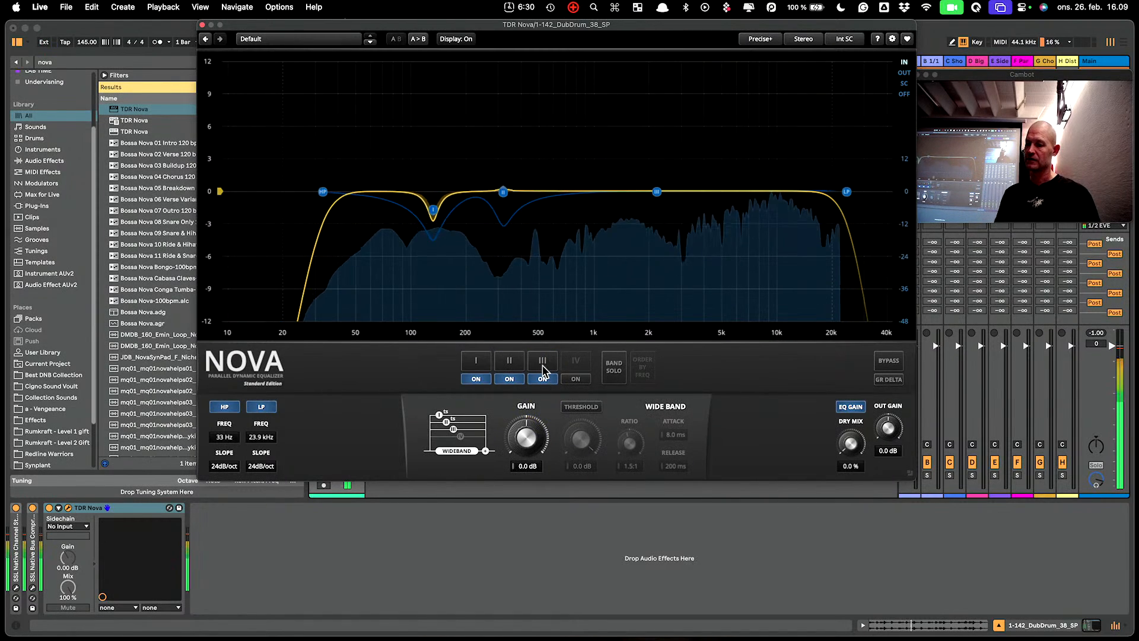
pyautogui.click(543, 364)
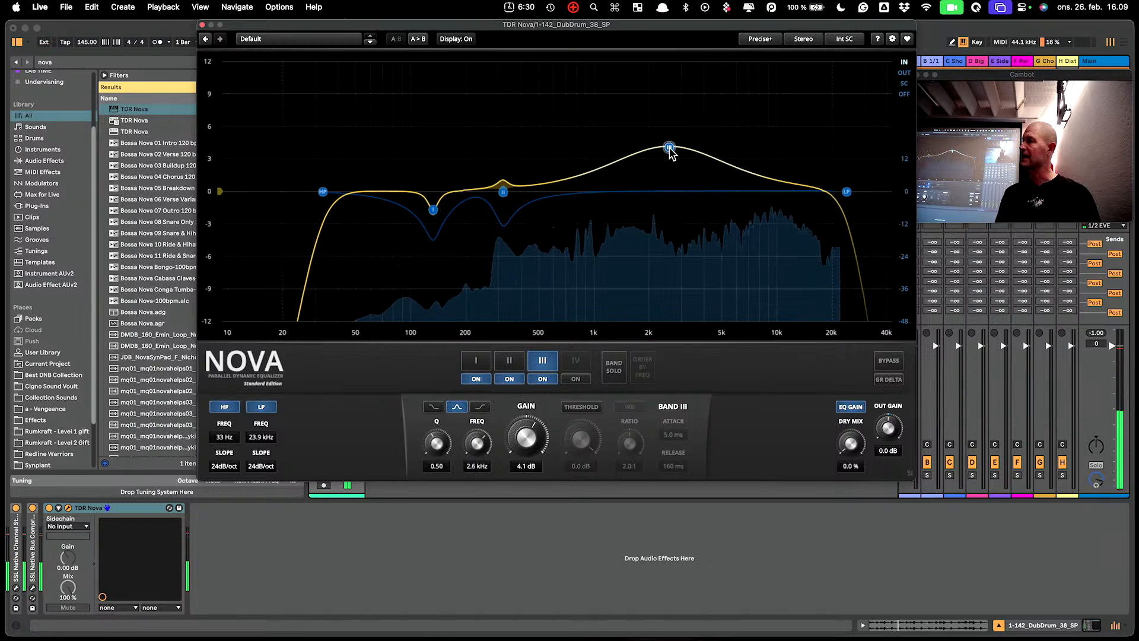
# Make band III dynamic and lower its threshold to -11.2 dB.
pyautogui.click(591, 406)
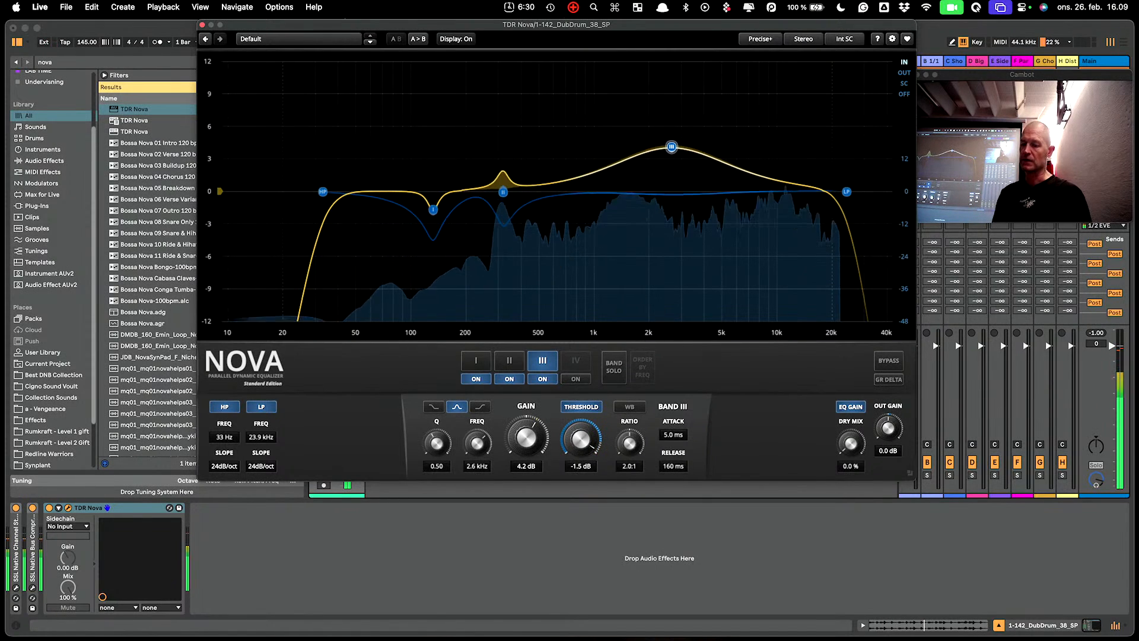
pyautogui.moveTo(581, 439); pyautogui.dragTo(581, 446)
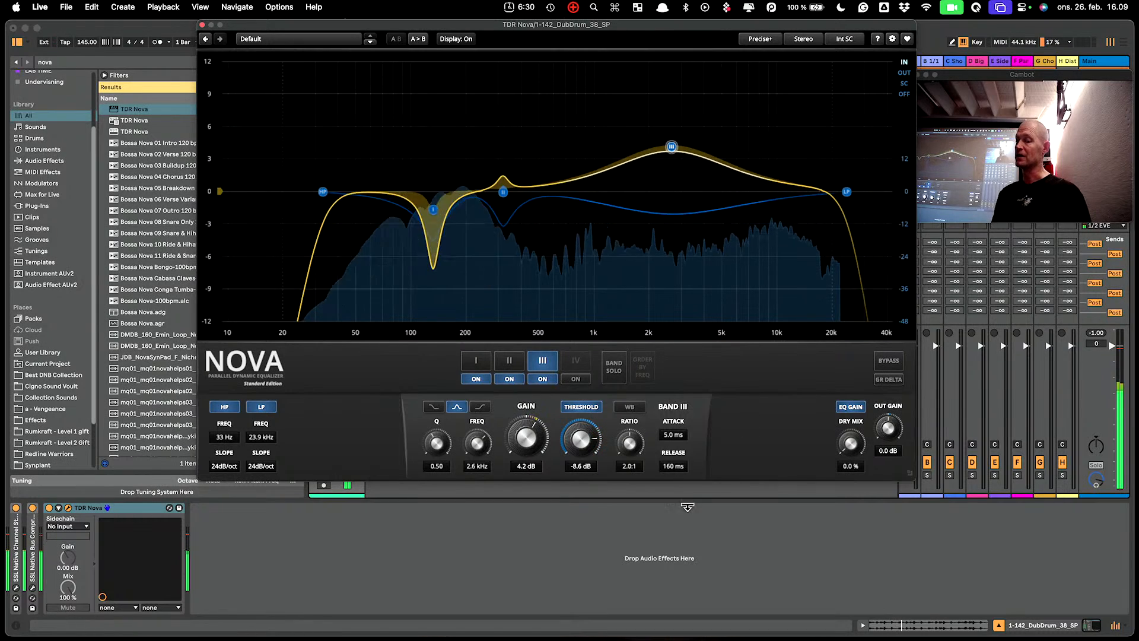
pyautogui.moveTo(581, 439); pyautogui.dragTo(580, 449)
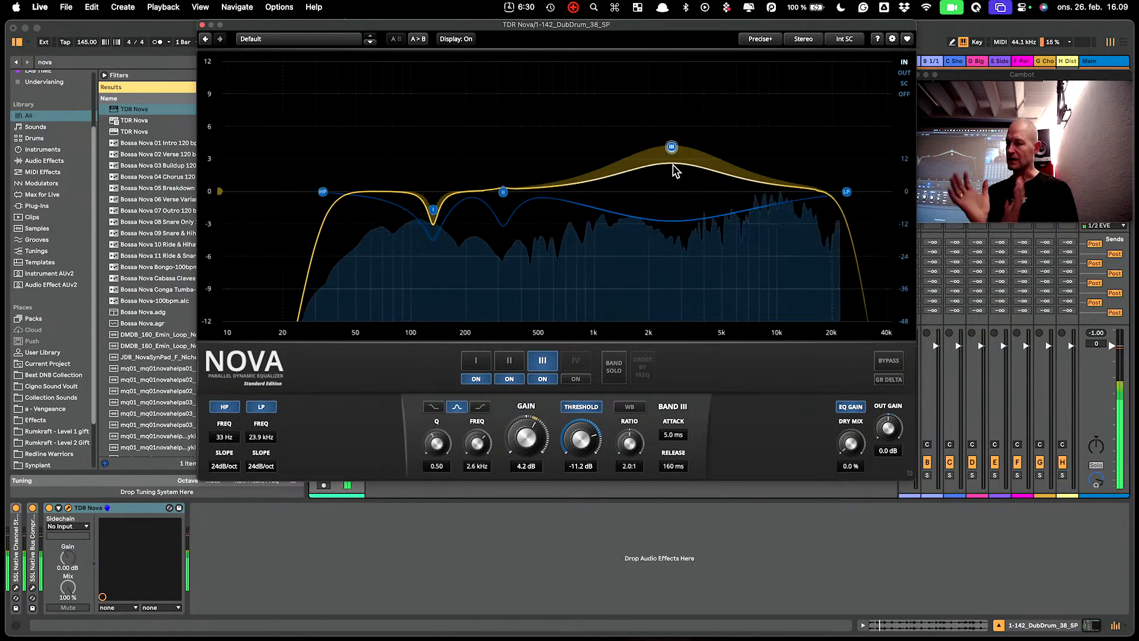
pyautogui.click(578, 362)
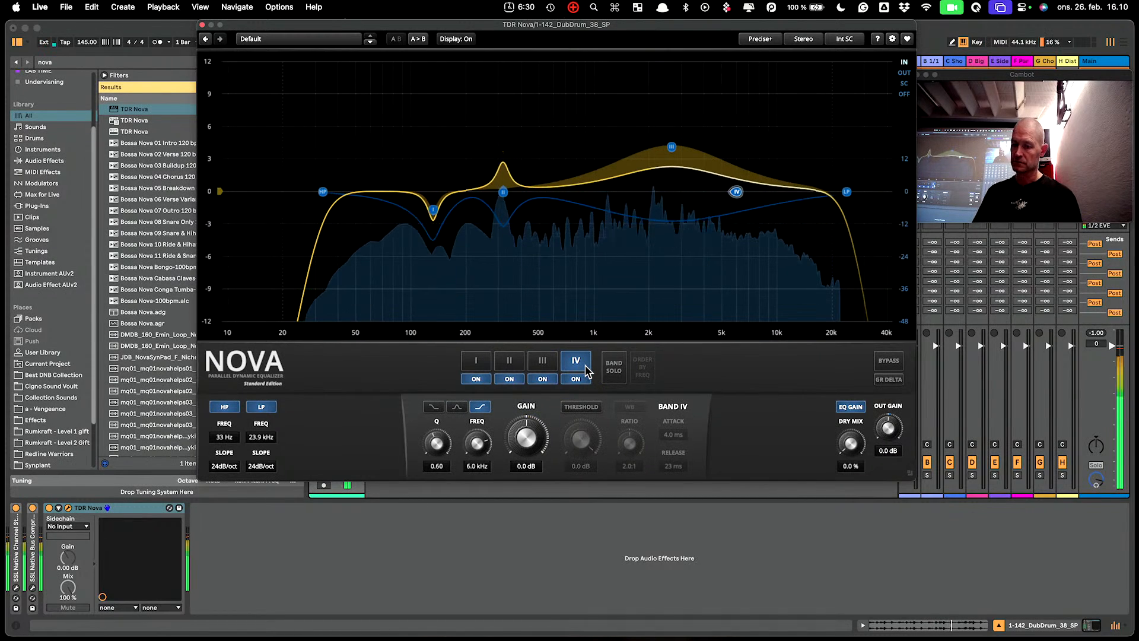
# Turn band IV into a dynamic bell at 8.9 kHz with a 0.7:1 ratio.
pyautogui.click(457, 407)
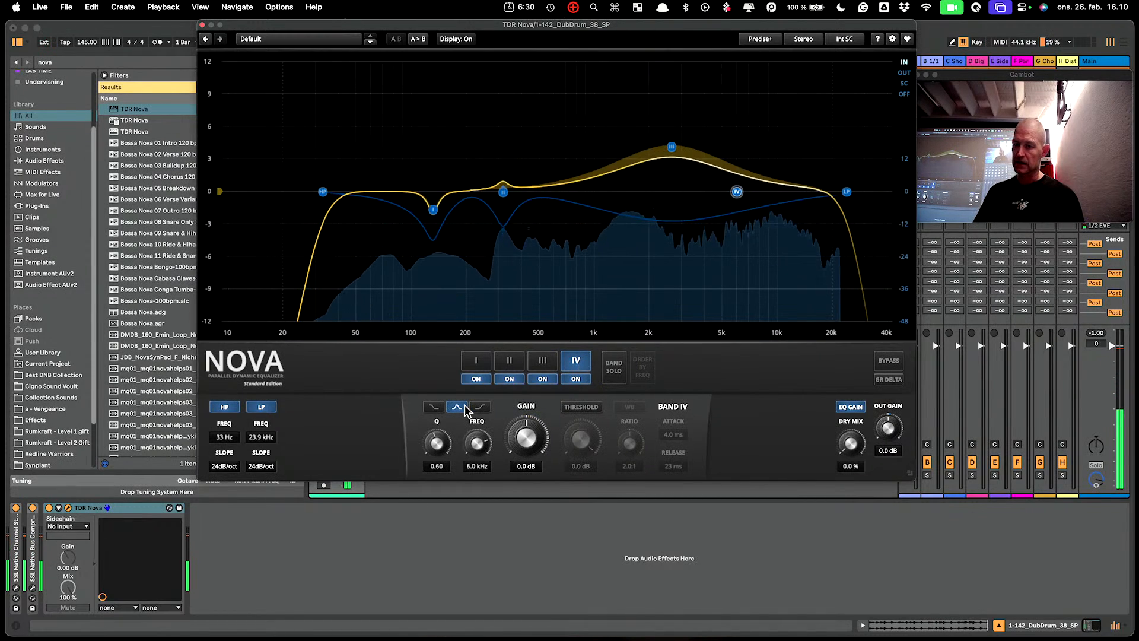
pyautogui.moveTo(741, 190); pyautogui.dragTo(773, 195)
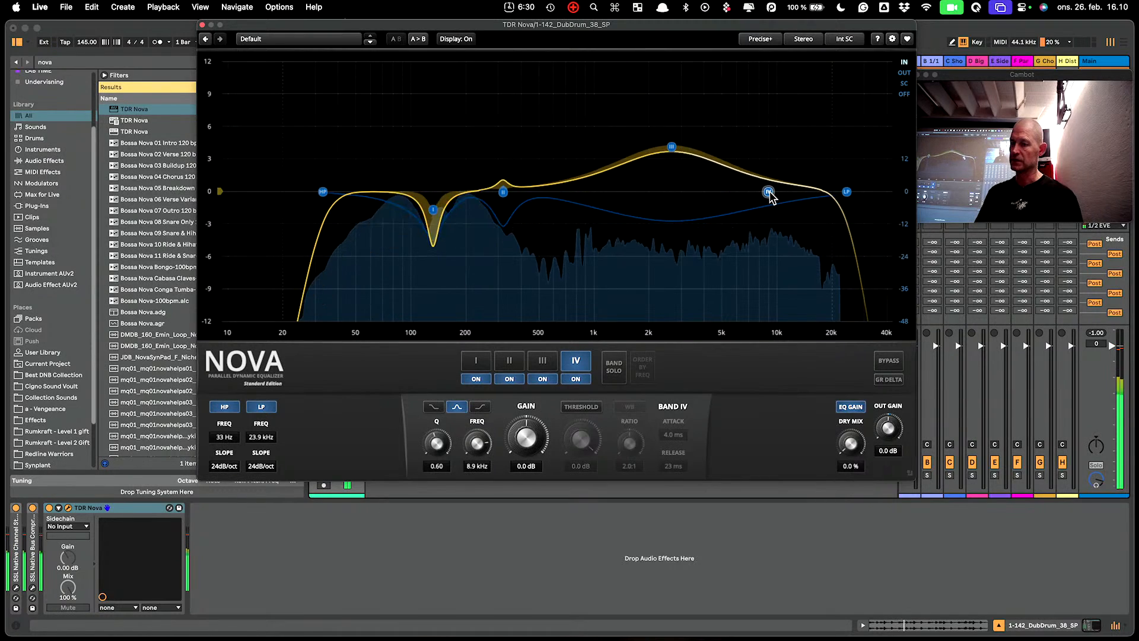
pyautogui.click(581, 407)
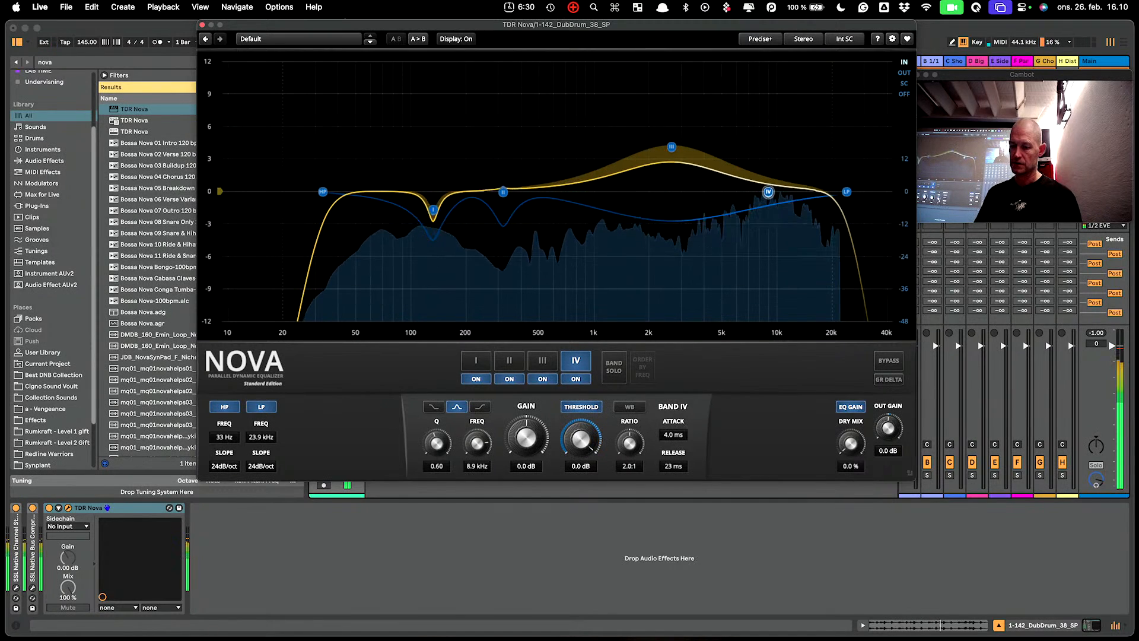
pyautogui.moveTo(629, 443); pyautogui.dragTo(595, 485)
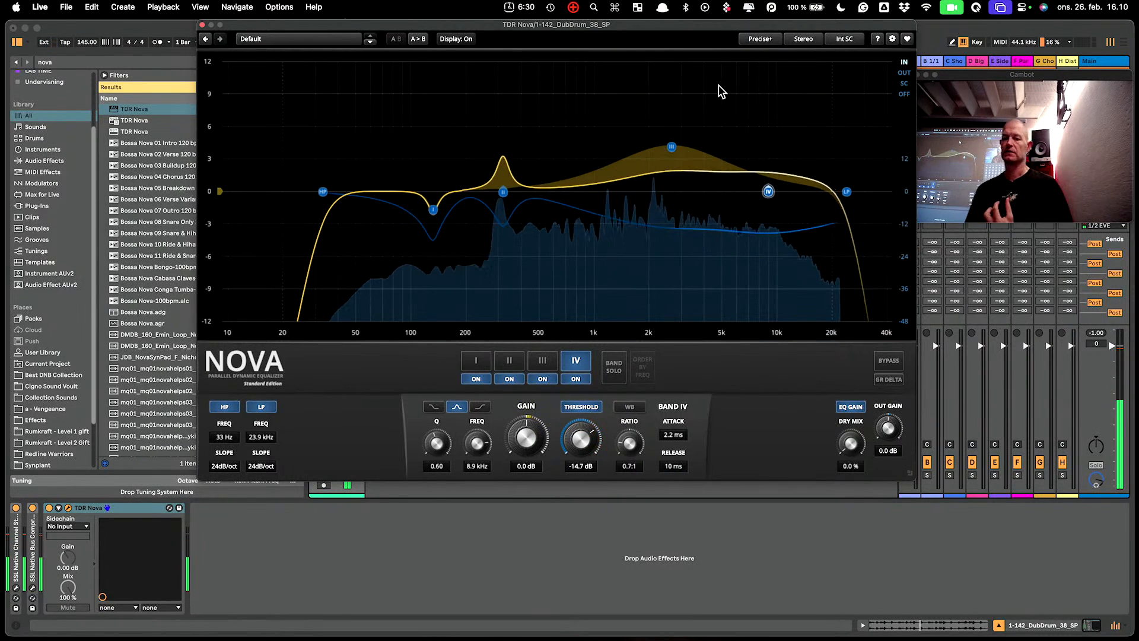
pyautogui.click(502, 193)
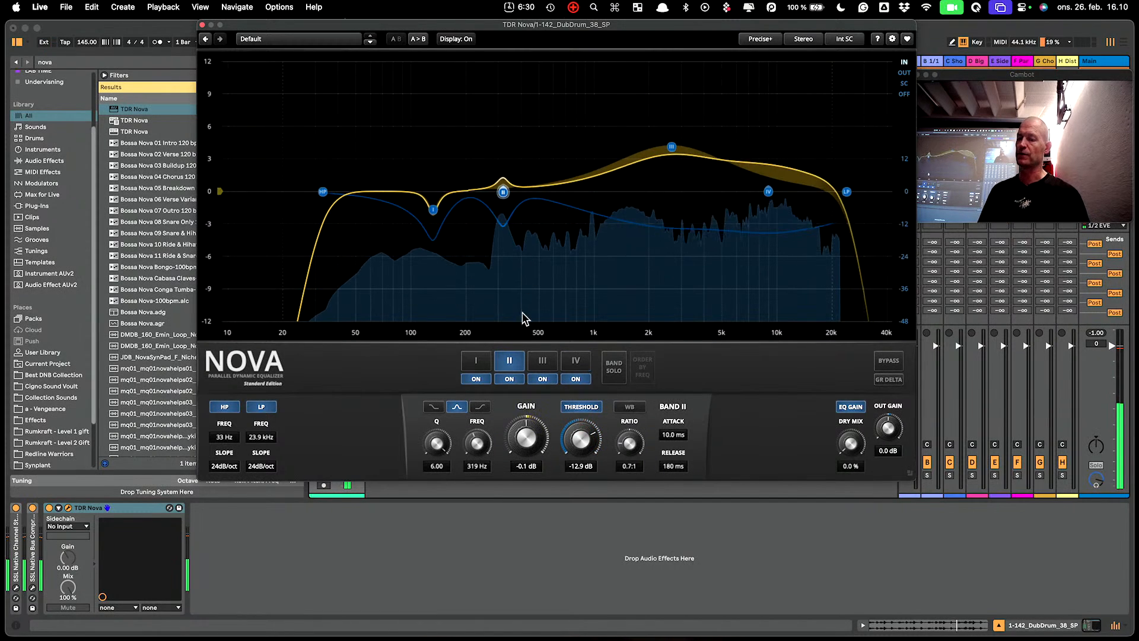
# Solo band II, toggle its wideband mode on and off, then un-solo it.
pyautogui.click(615, 367)
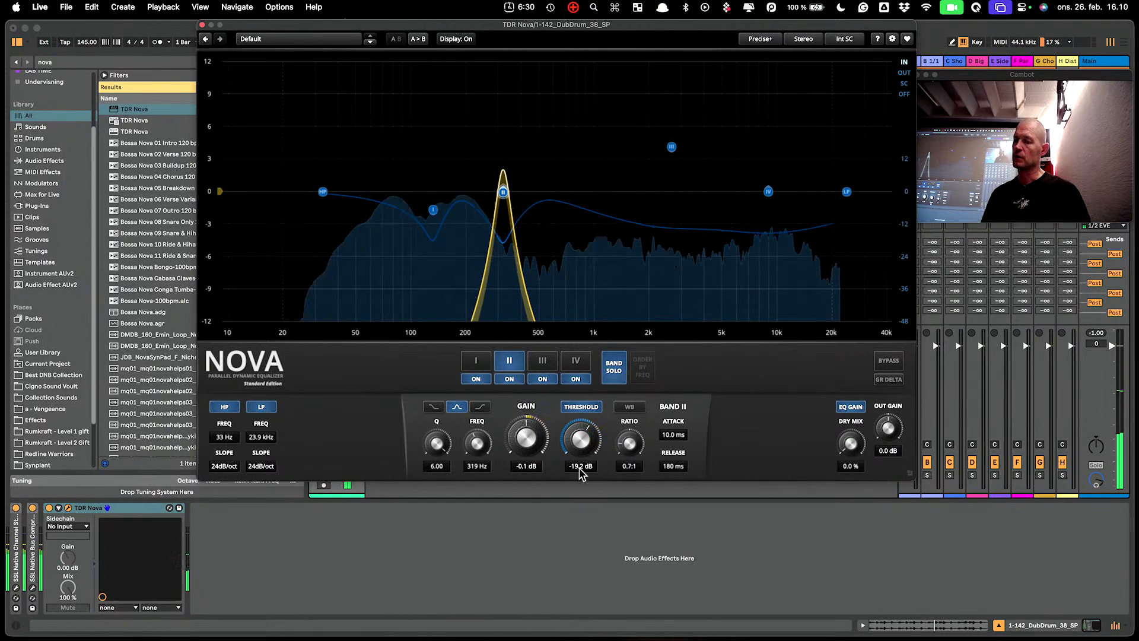
pyautogui.click(627, 409)
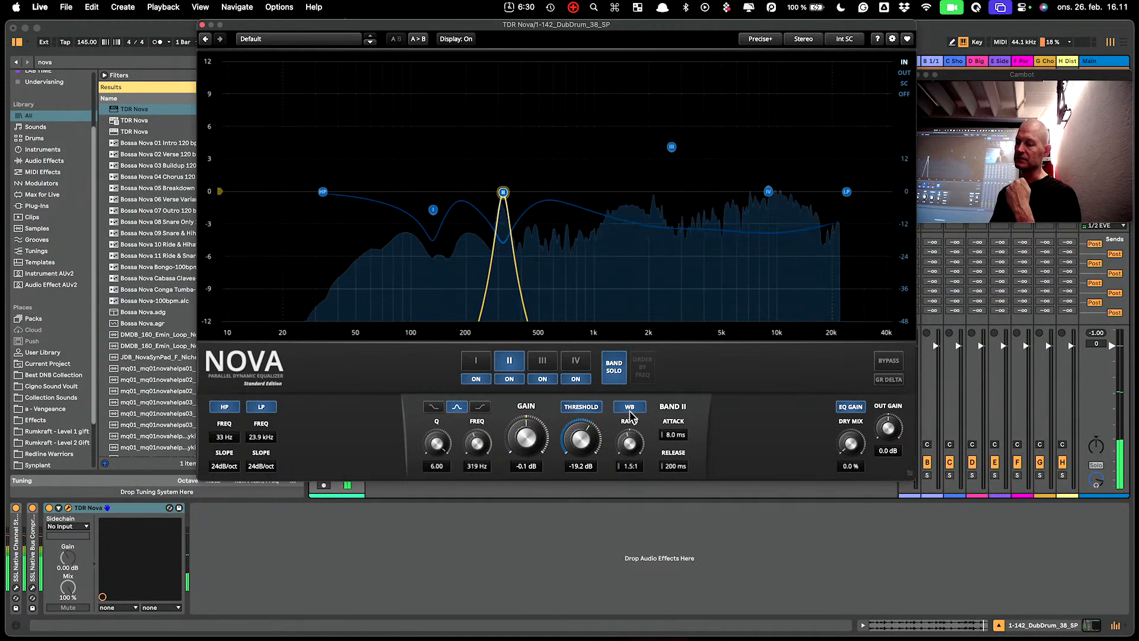
pyautogui.click(629, 408)
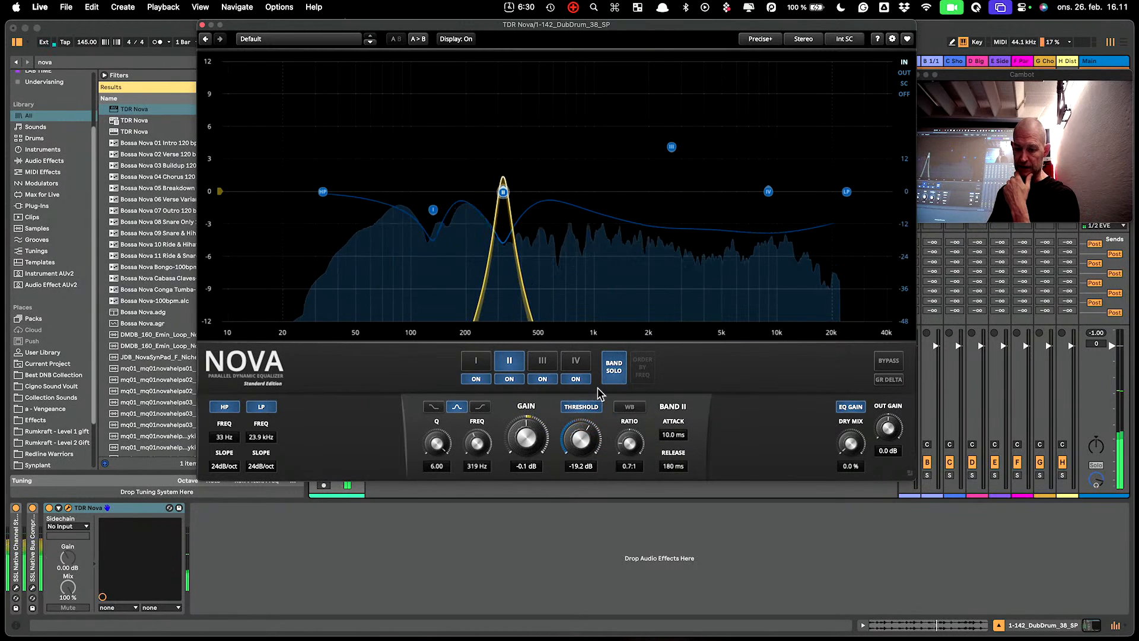
pyautogui.click(613, 374)
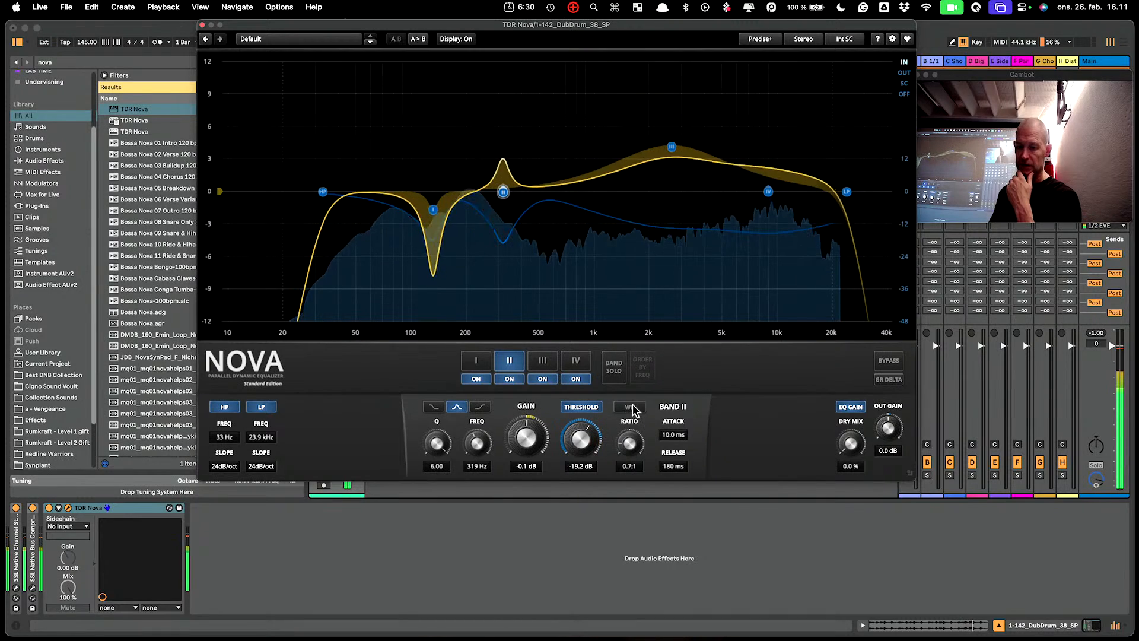
pyautogui.click(433, 209)
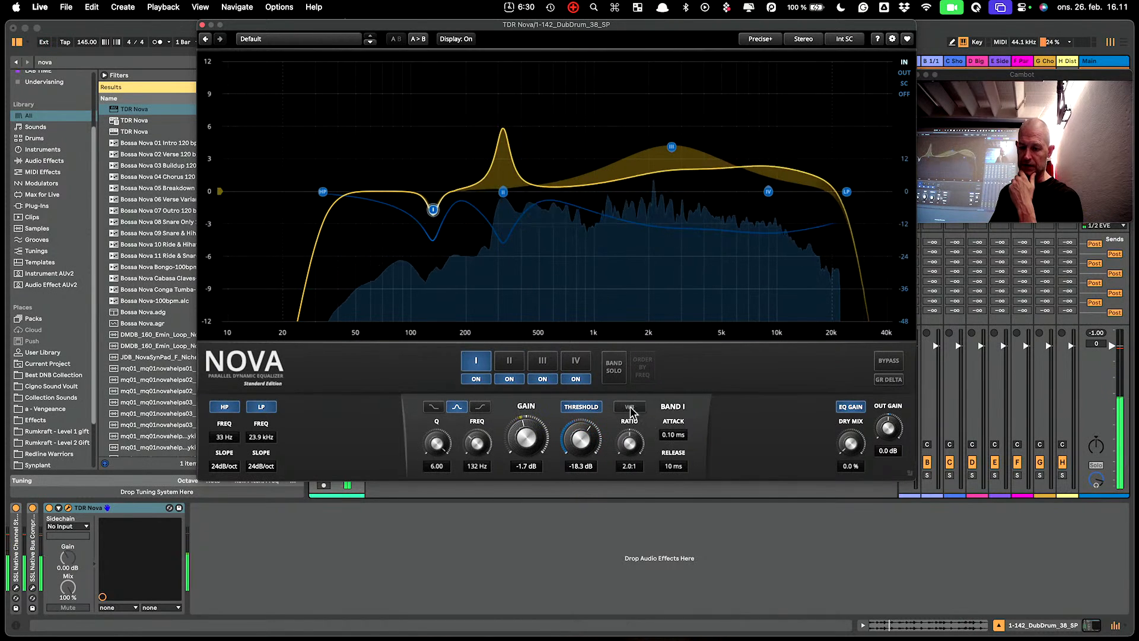
pyautogui.click(503, 192)
pyautogui.click(630, 407)
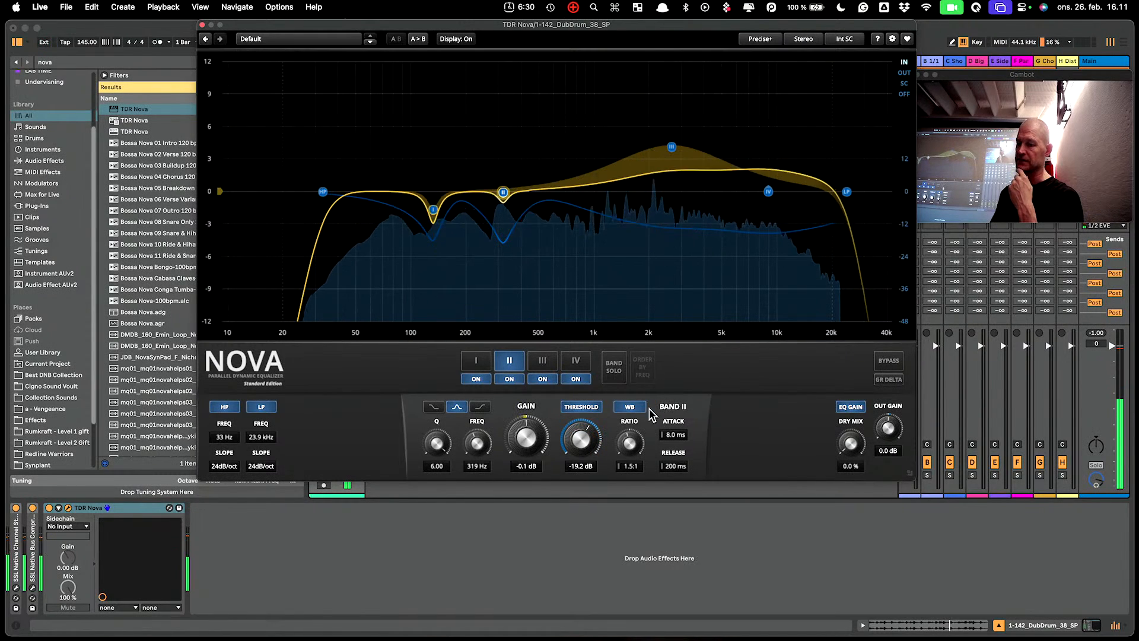
pyautogui.click(630, 406)
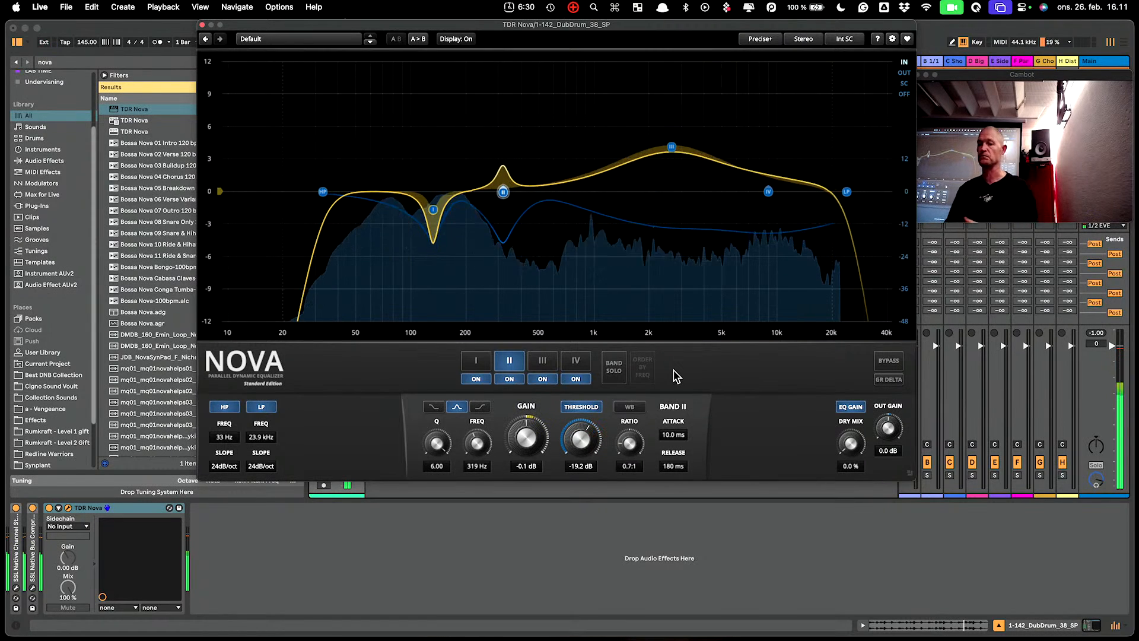
pyautogui.click(636, 405)
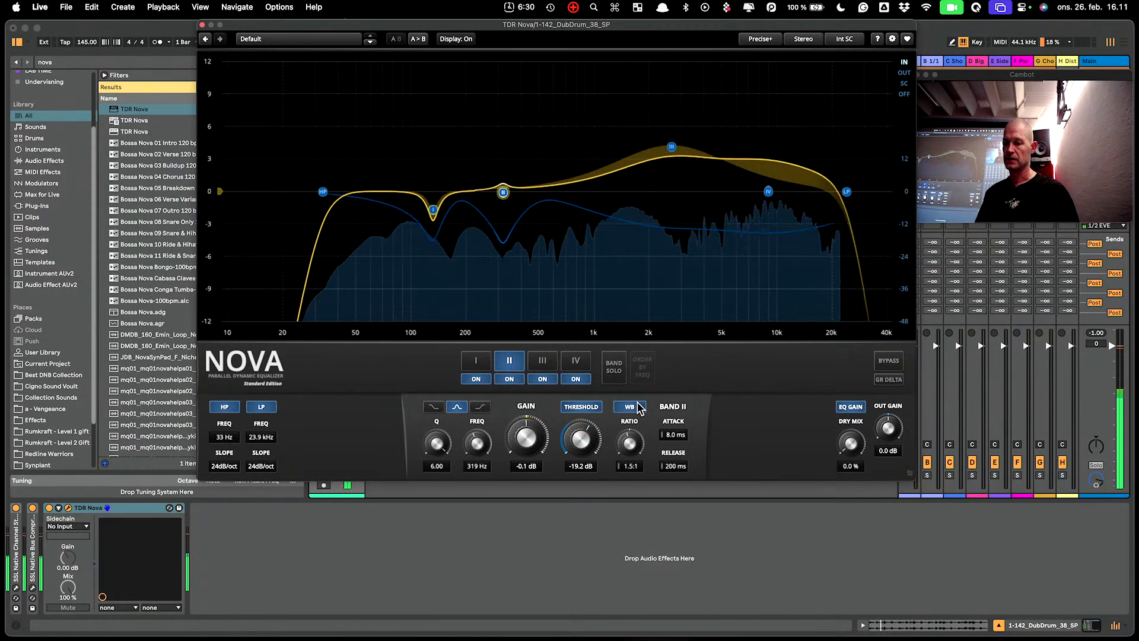
pyautogui.click(636, 406)
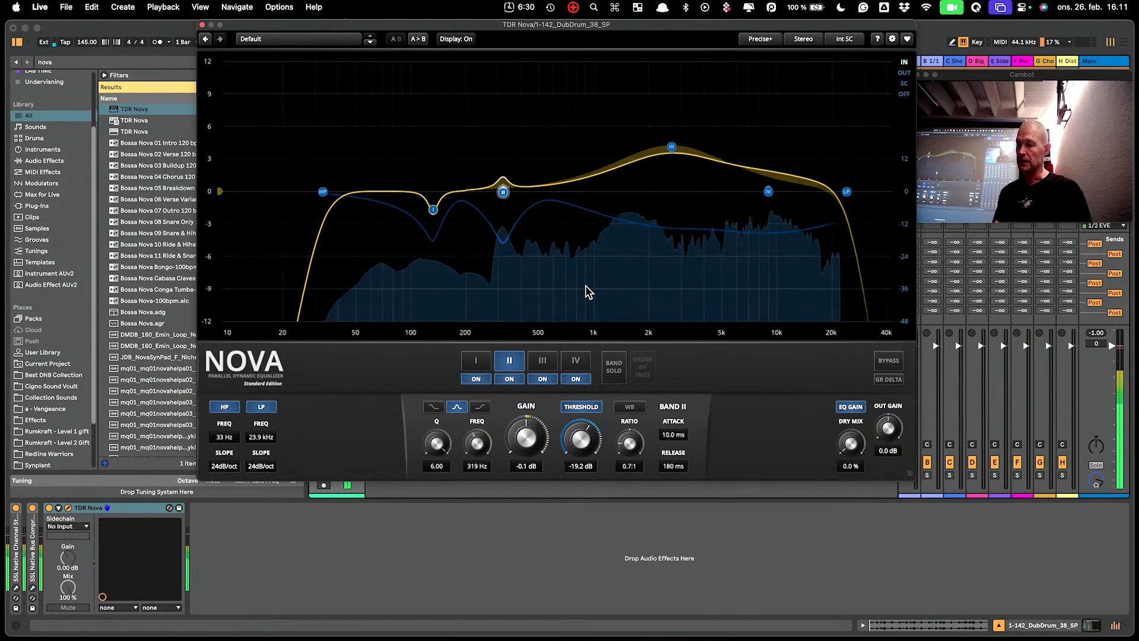
pyautogui.click(885, 362)
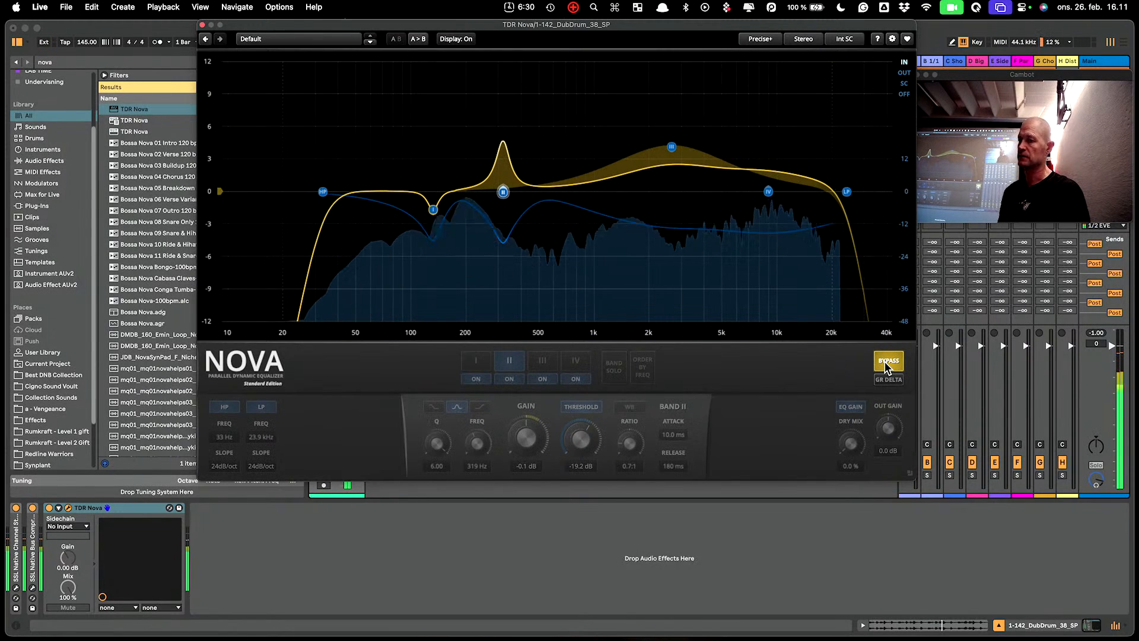
pyautogui.click(885, 361)
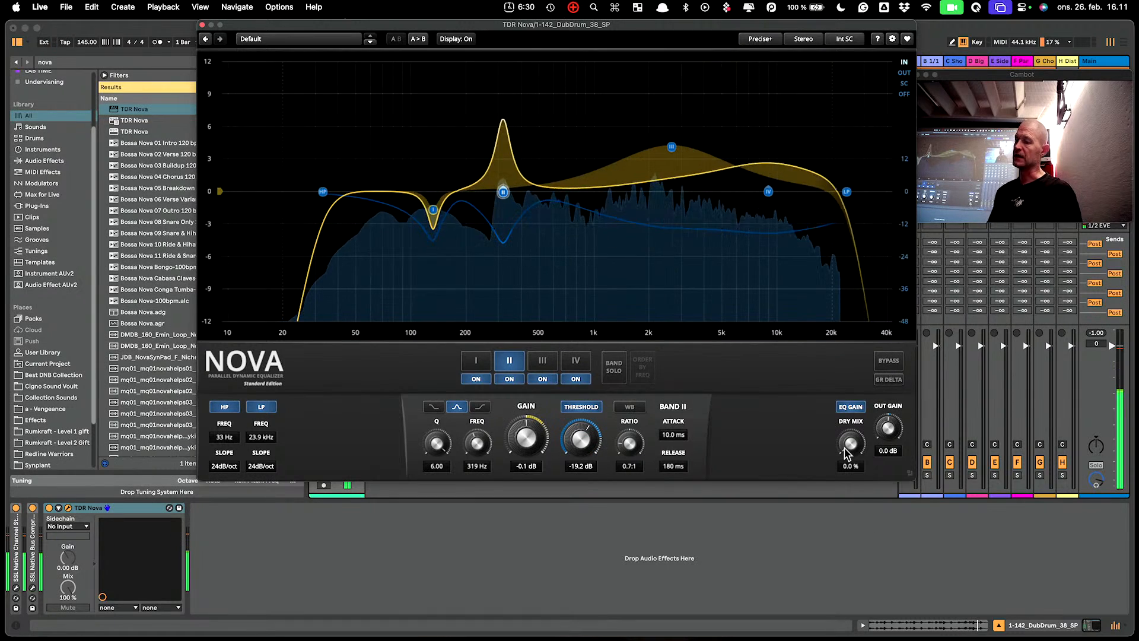
# Raise Nova's Dry Mix knob and move its window down and to the right.
pyautogui.moveTo(848, 448); pyautogui.dragTo(848, 393)
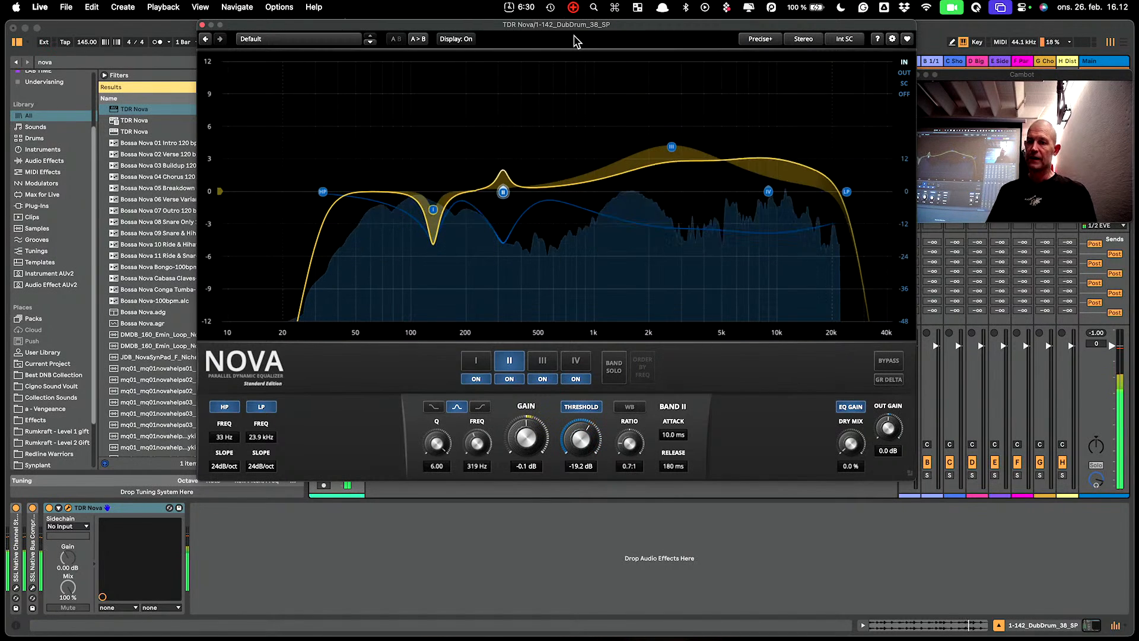
pyautogui.moveTo(576, 31); pyautogui.dragTo(683, 87)
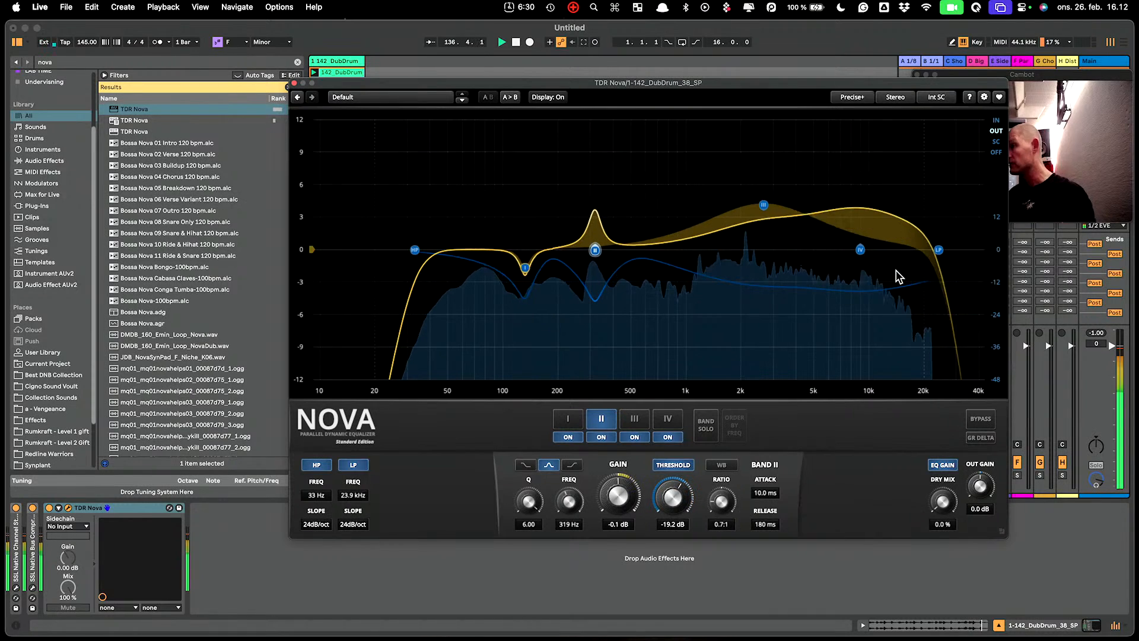
pyautogui.click(996, 142)
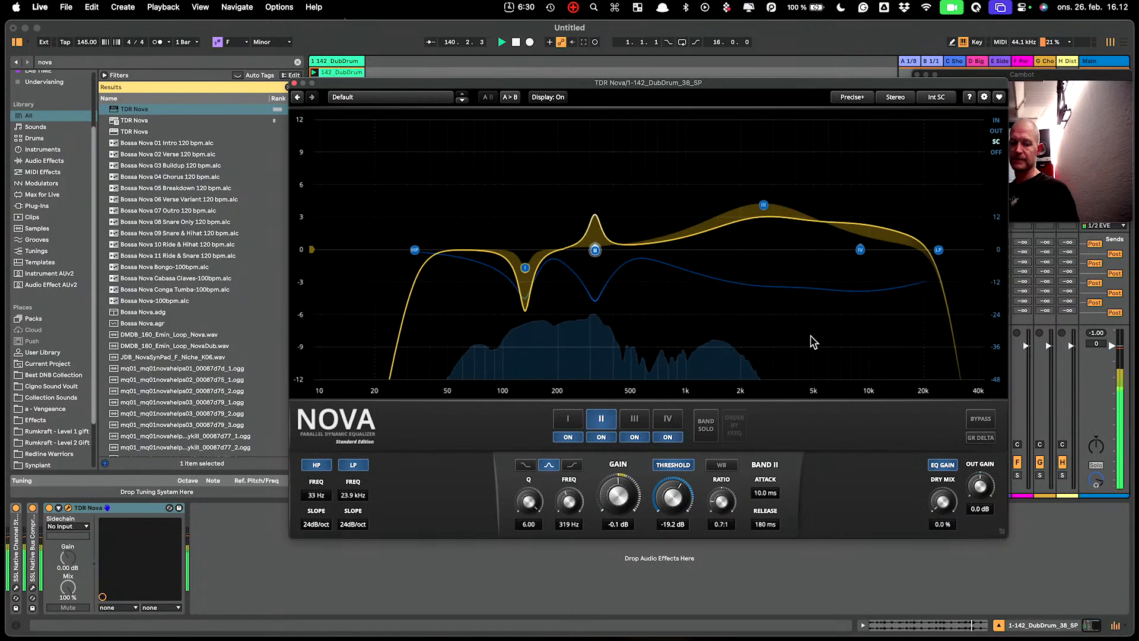
# Shift the Nova window further right to reveal the DubDrum track's routing.
pyautogui.moveTo(543, 87); pyautogui.dragTo(768, 132)
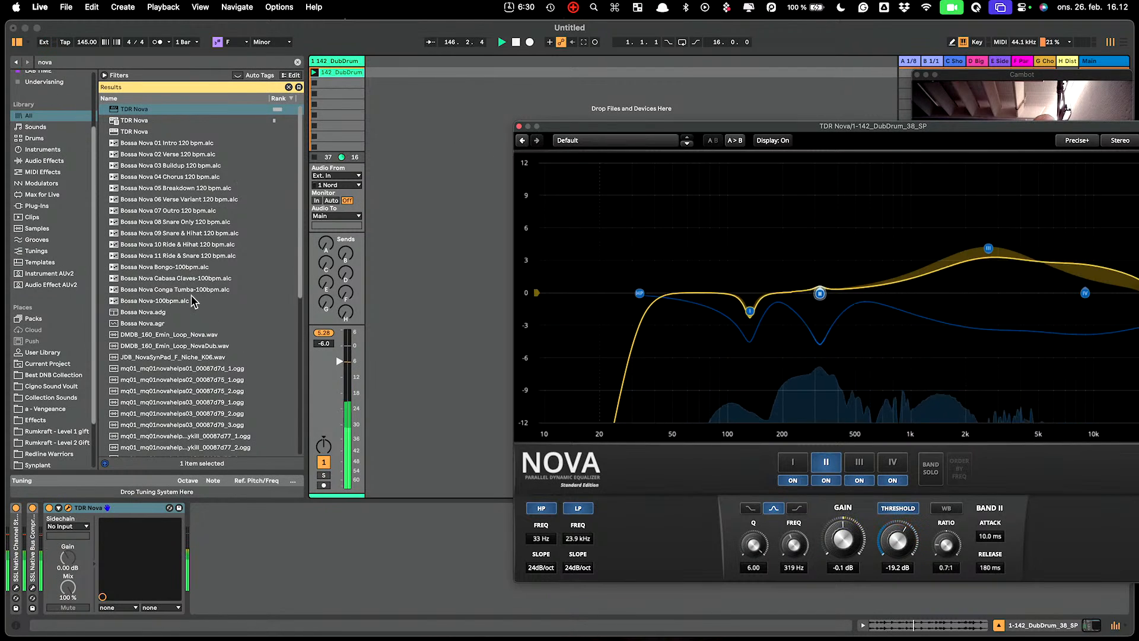
pyautogui.scroll(3, 63, 100)
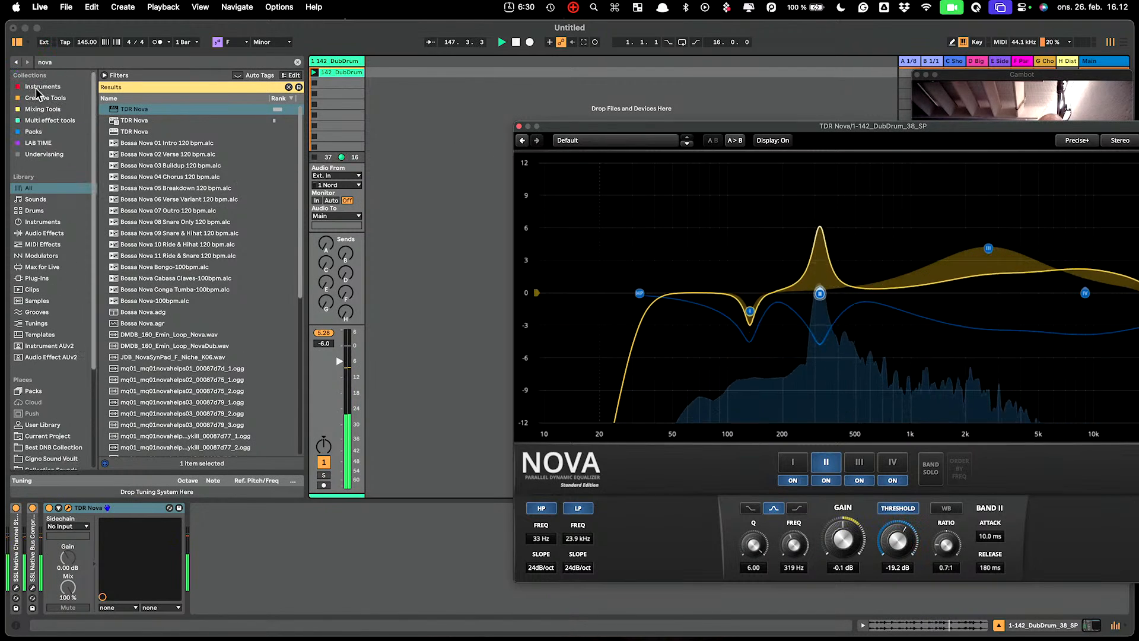
# Clear the search in the Instruments collection and drag Vital in as a new MIDI track.
pyautogui.click(29, 88)
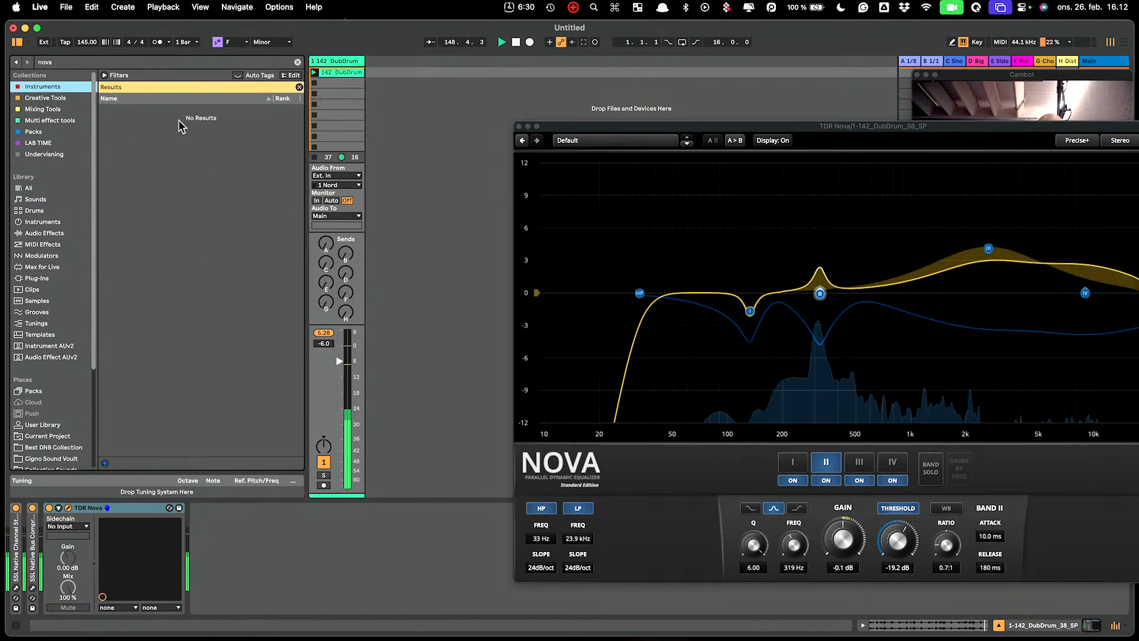
pyautogui.click(297, 62)
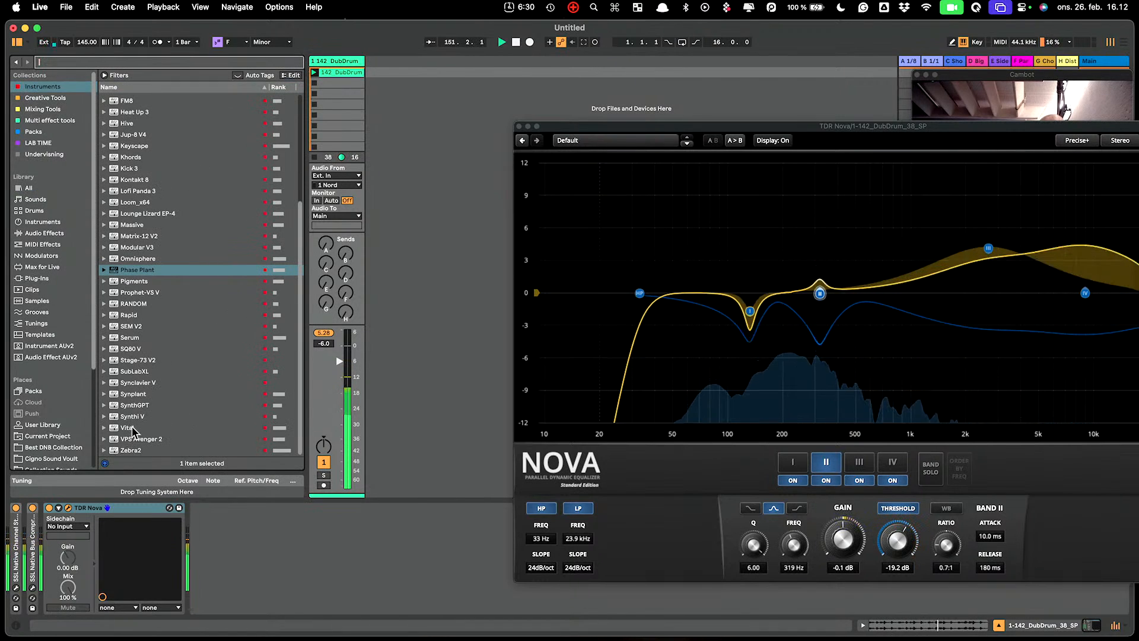
pyautogui.moveTo(127, 427); pyautogui.dragTo(415, 74)
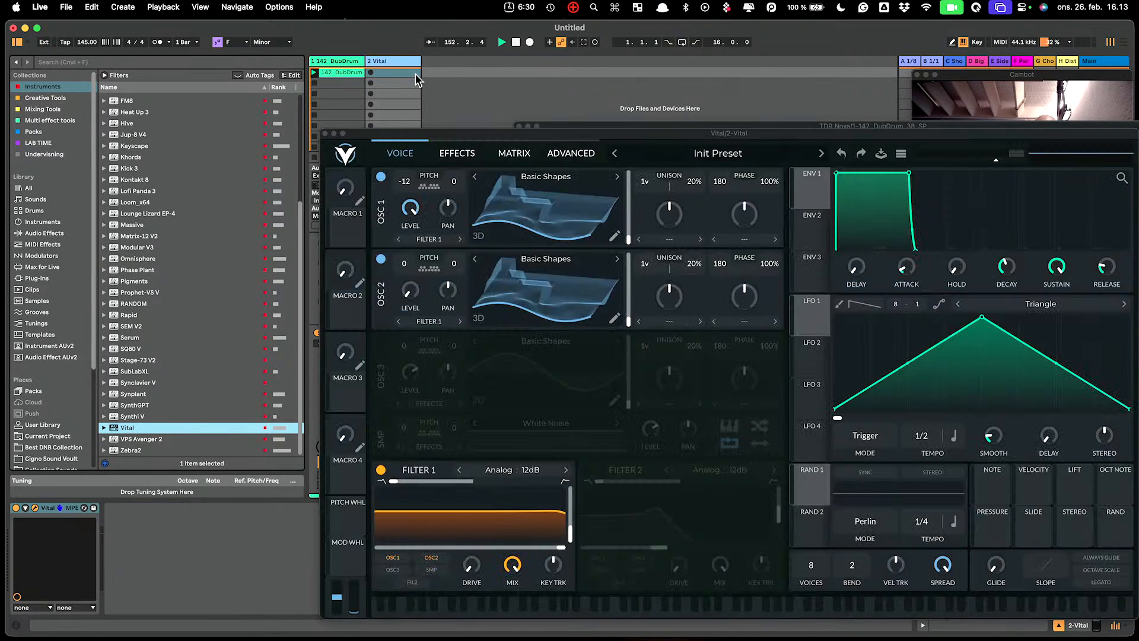
# Create an empty MIDI clip on the Vital track, audition low notes, and close Vital's window.
pyautogui.doubleClick(386, 73)
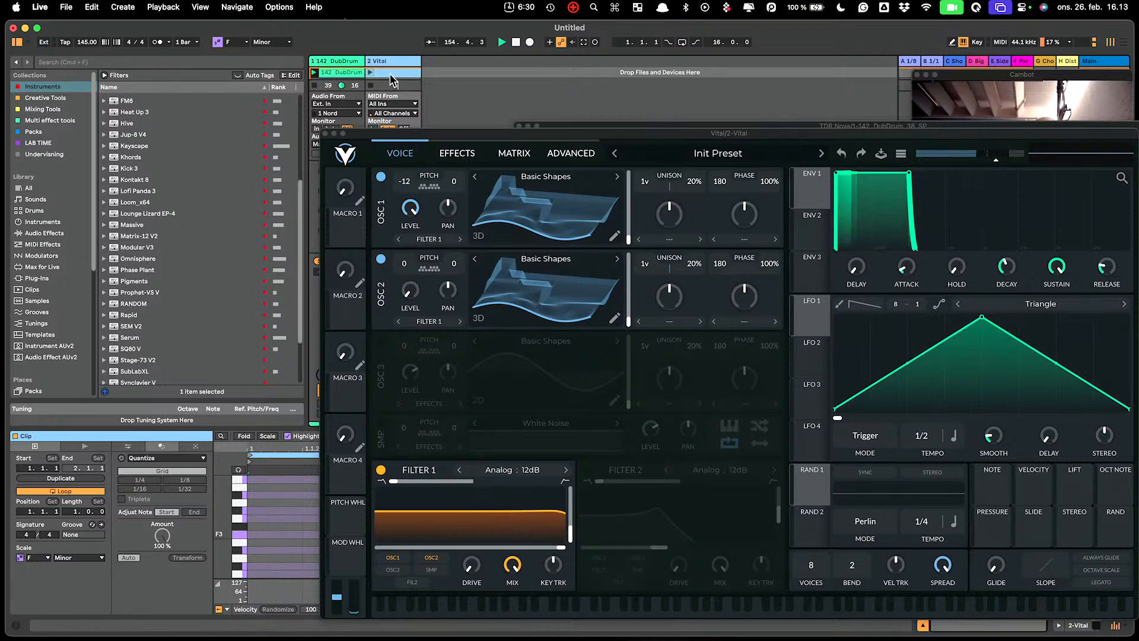
pyautogui.press('x')
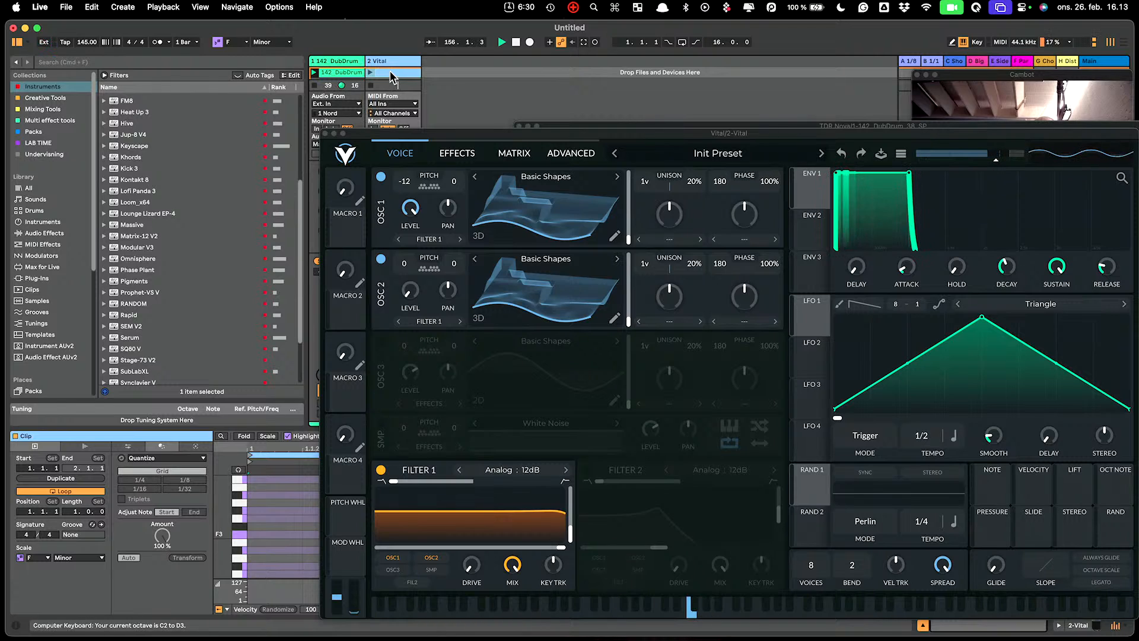
pyautogui.press('a')
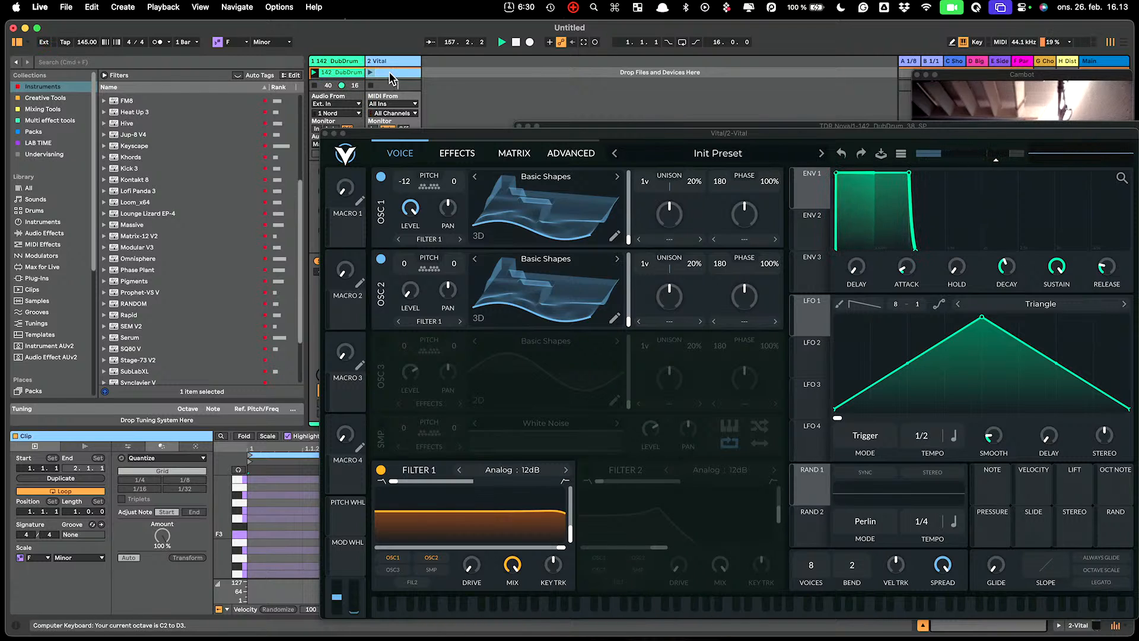
pyautogui.press('f')
pyautogui.press('z')
pyautogui.press('f')
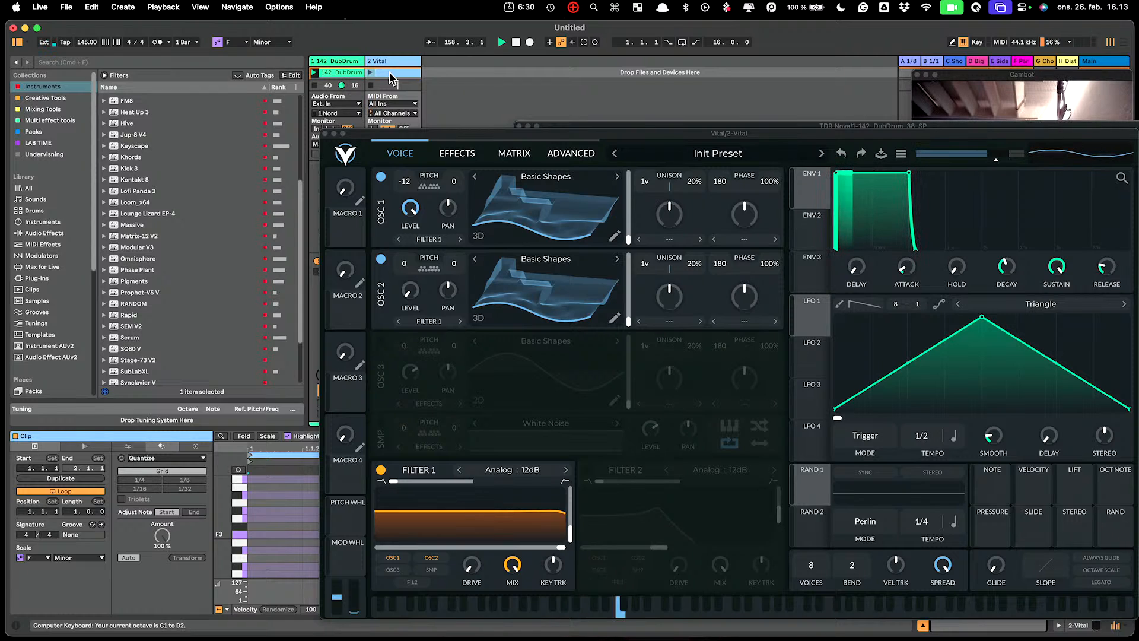
pyautogui.press('g')
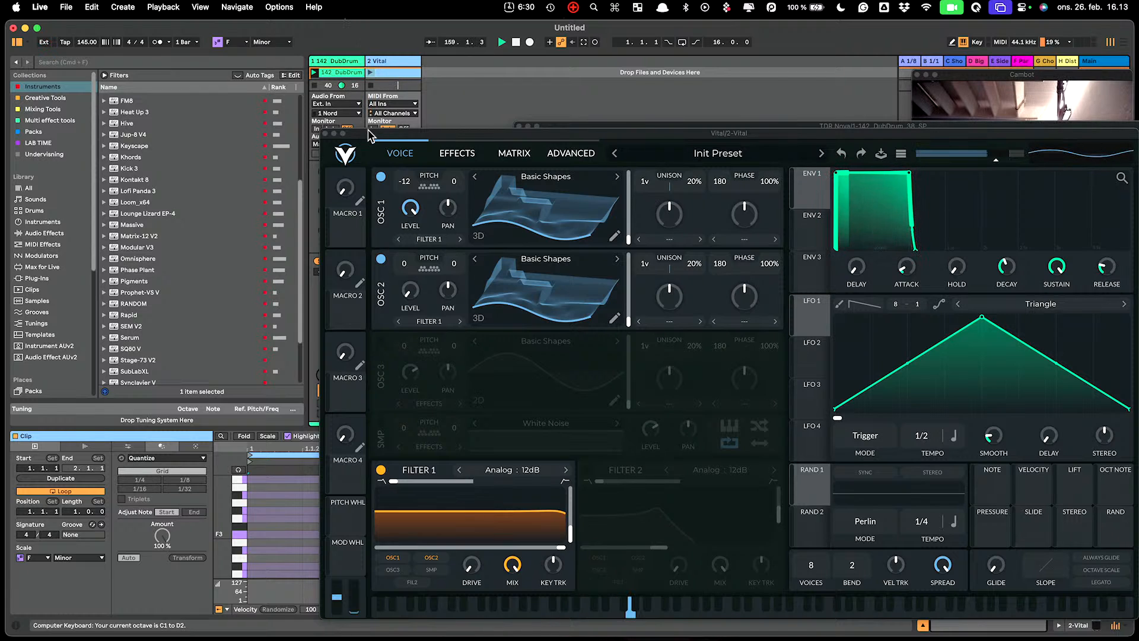
pyautogui.click(325, 134)
pyautogui.doubleClick(398, 73)
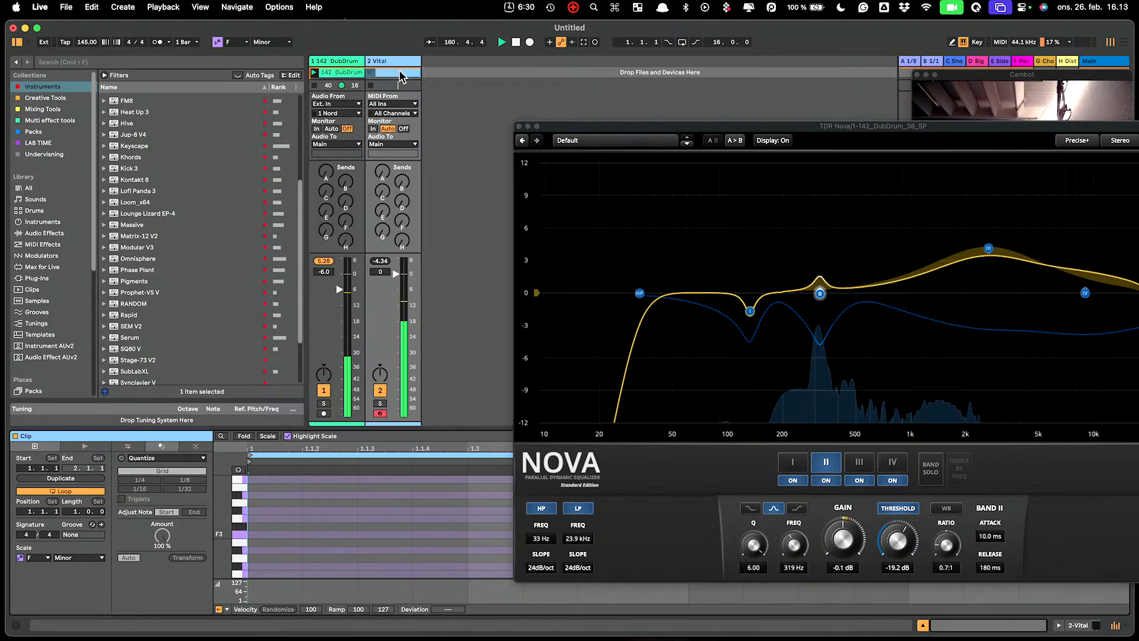
# Add a G1 note stretched across the Vital clip and launch the clip.
pyautogui.scroll(-4, 325, 539)
pyautogui.scroll(-4, 324, 538)
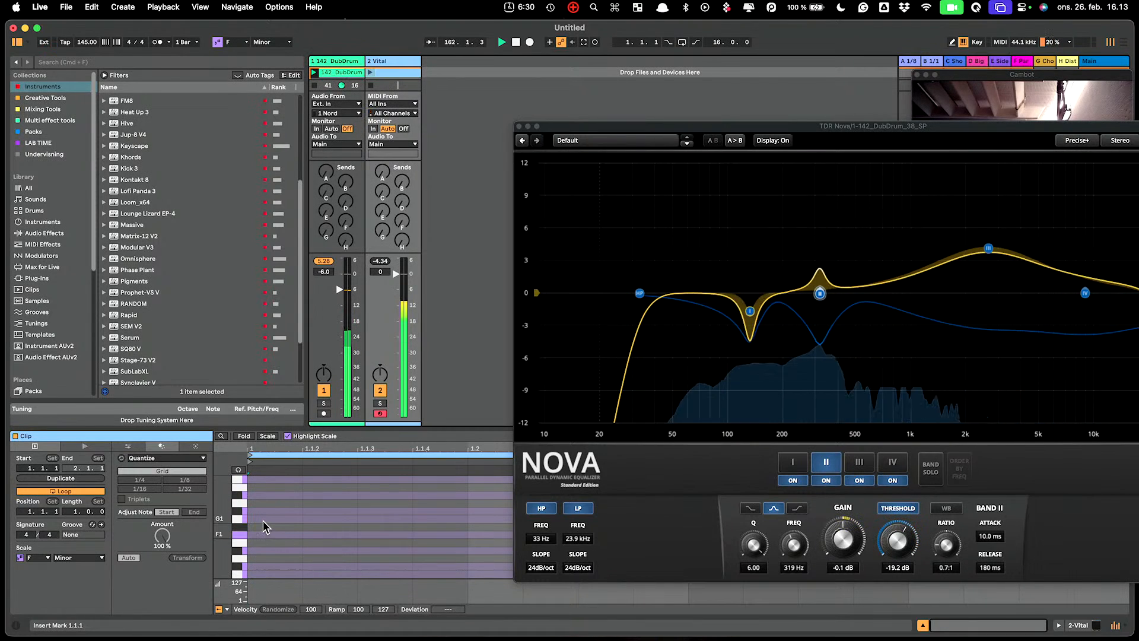
pyautogui.doubleClick(297, 519)
pyautogui.moveTo(301, 519); pyautogui.dragTo(684, 539)
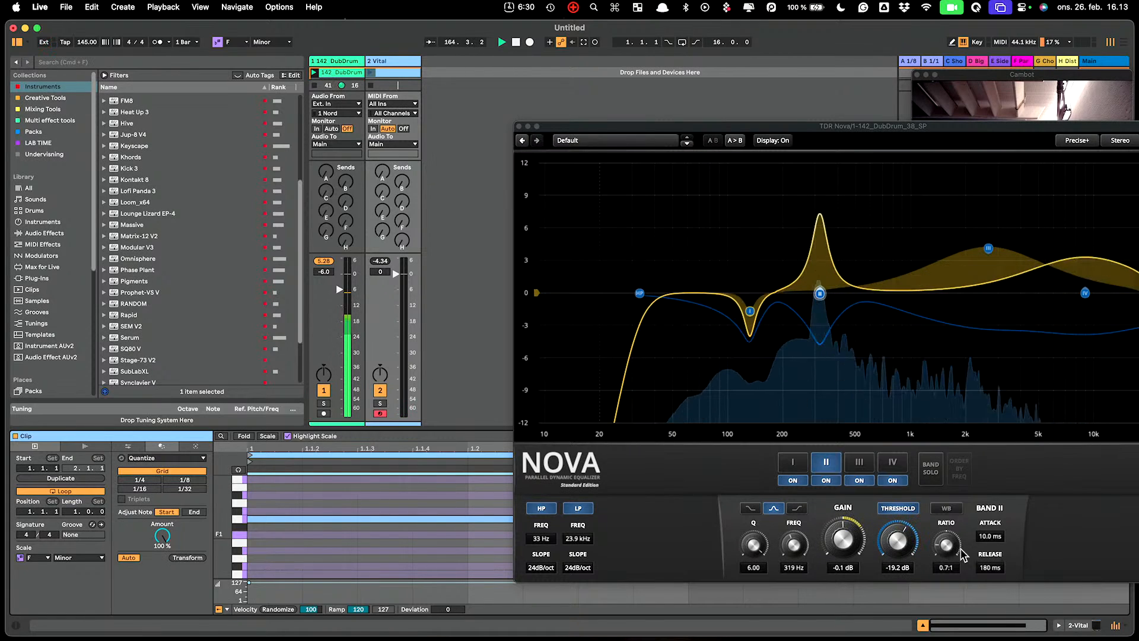
pyautogui.click(370, 73)
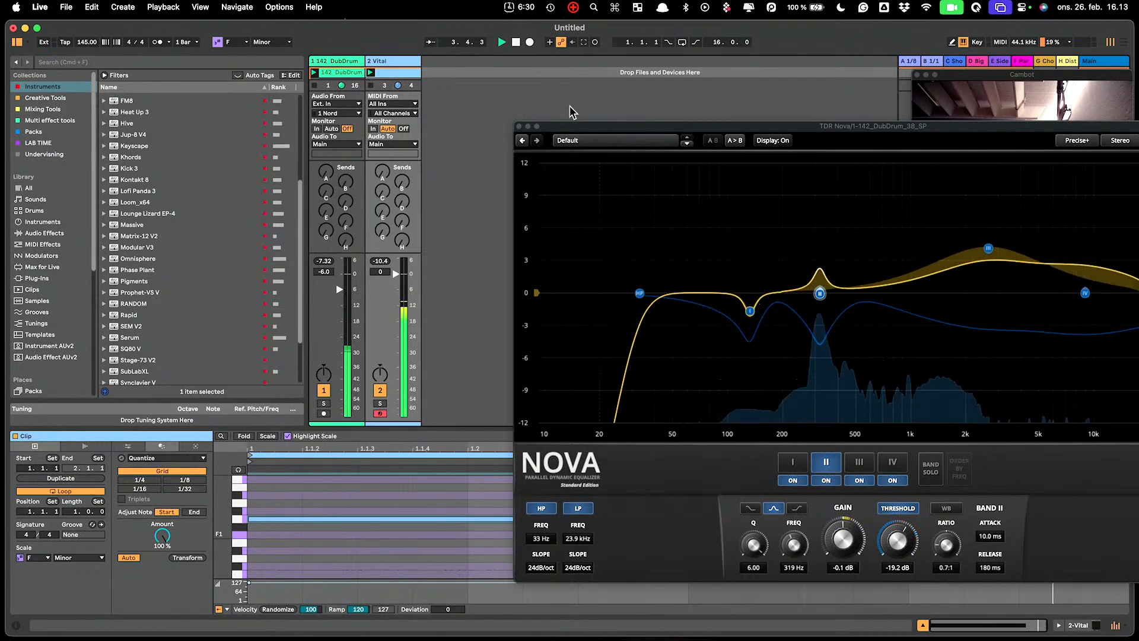
# Show the DubDrum track's device chain, then the Vital track's devices.
pyautogui.click(342, 64)
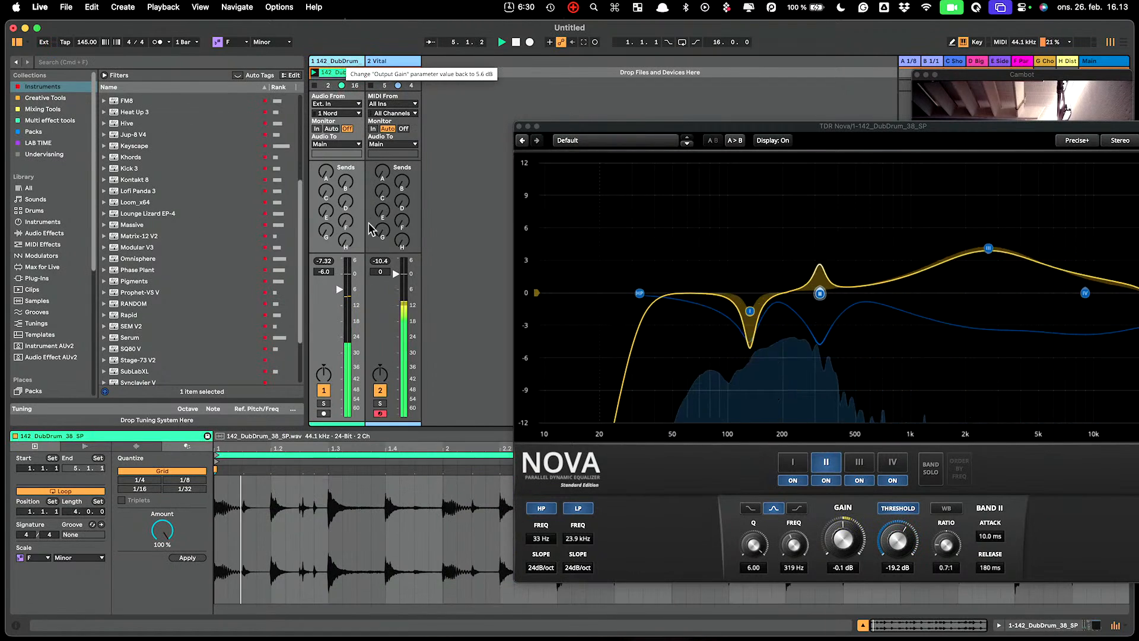
pyautogui.click(1101, 624)
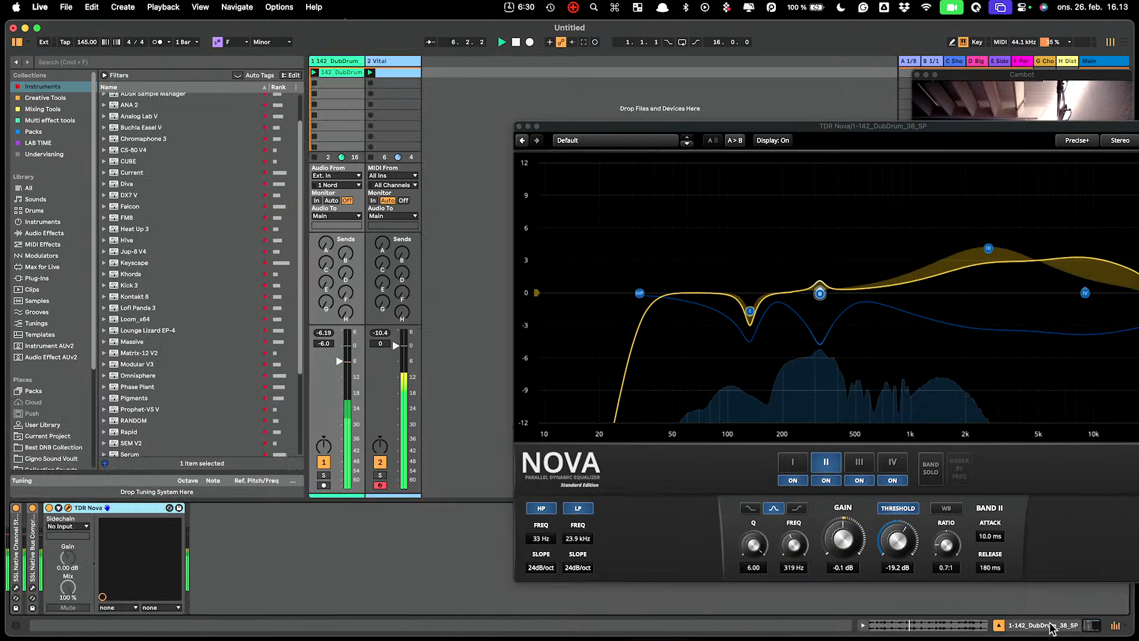
pyautogui.click(387, 63)
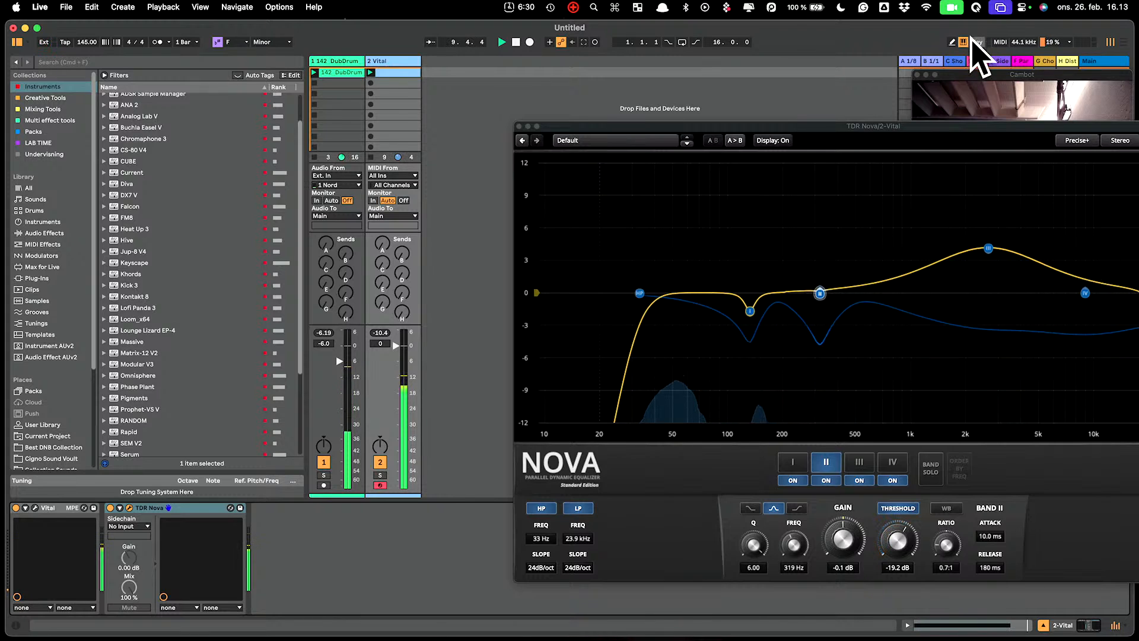
# Set Nova's sidechain input to 1-142 DubDrum (Post FX).
pyautogui.moveTo(997, 126); pyautogui.dragTo(911, 34)
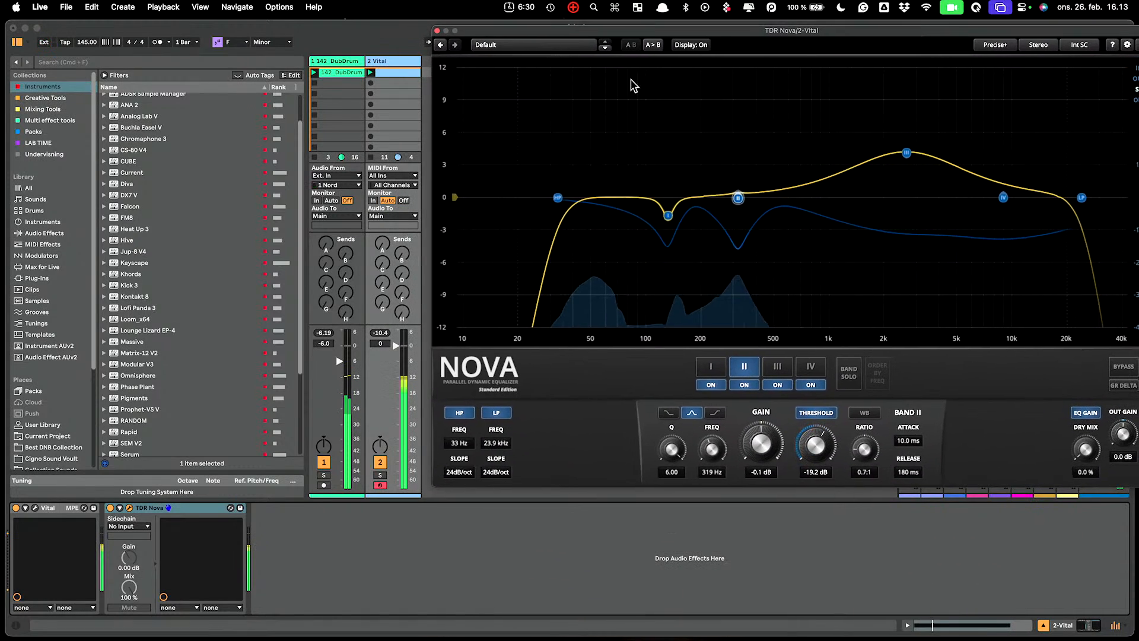
pyautogui.click(119, 527)
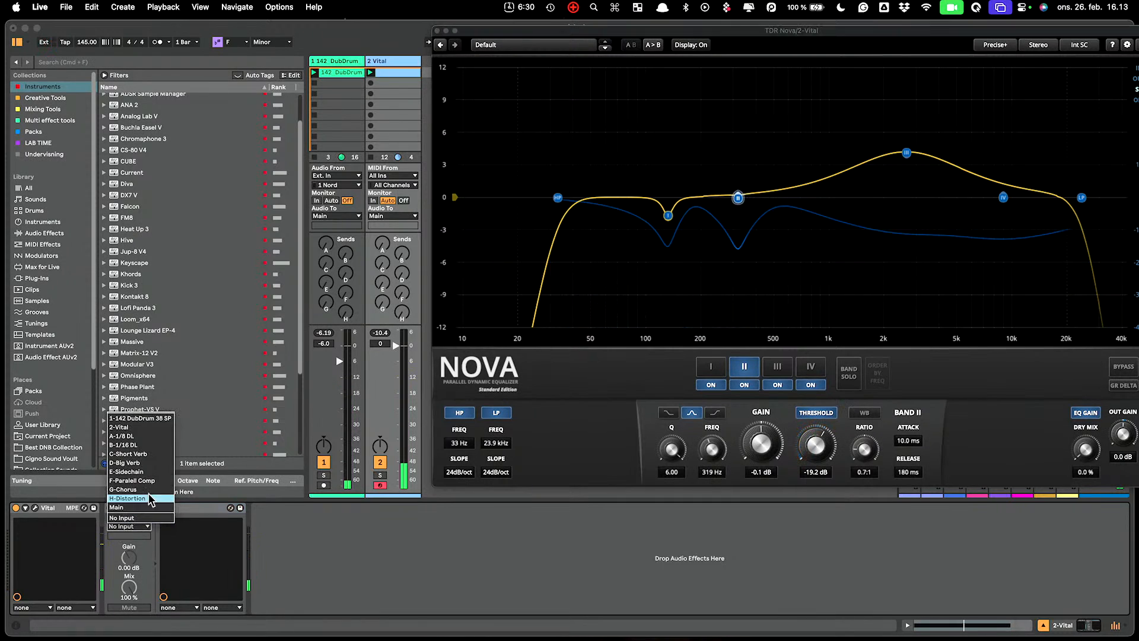
pyautogui.click(153, 418)
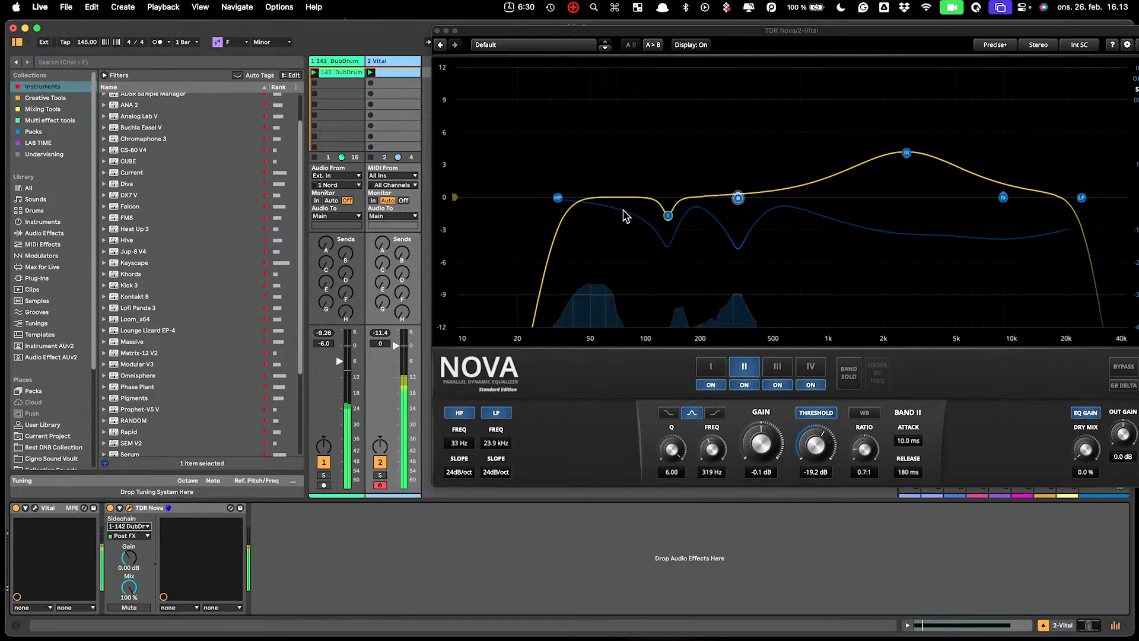
# Switch Nova's sidechain mode from Int SC to Ext SC.
pyautogui.moveTo(942, 38); pyautogui.dragTo(768, 51)
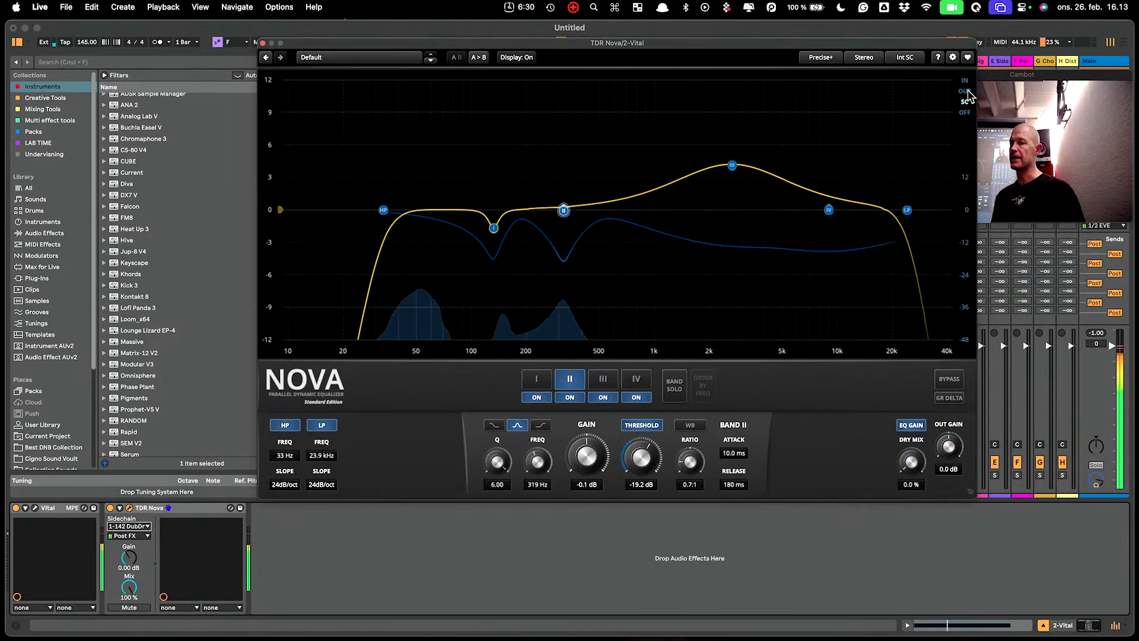
pyautogui.click(906, 60)
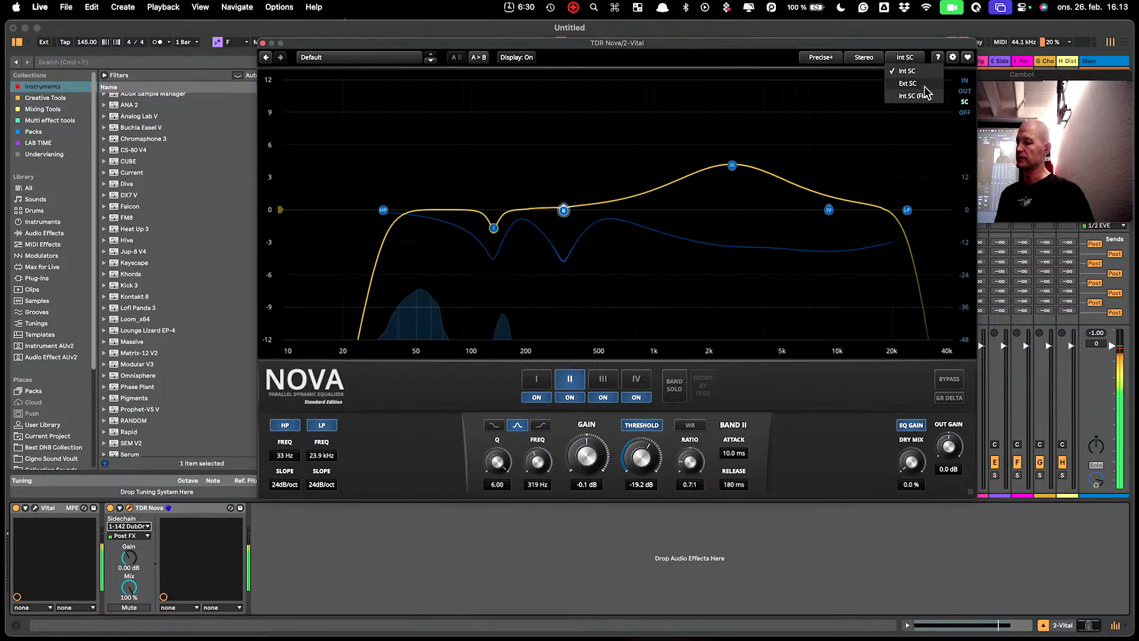
pyautogui.click(910, 83)
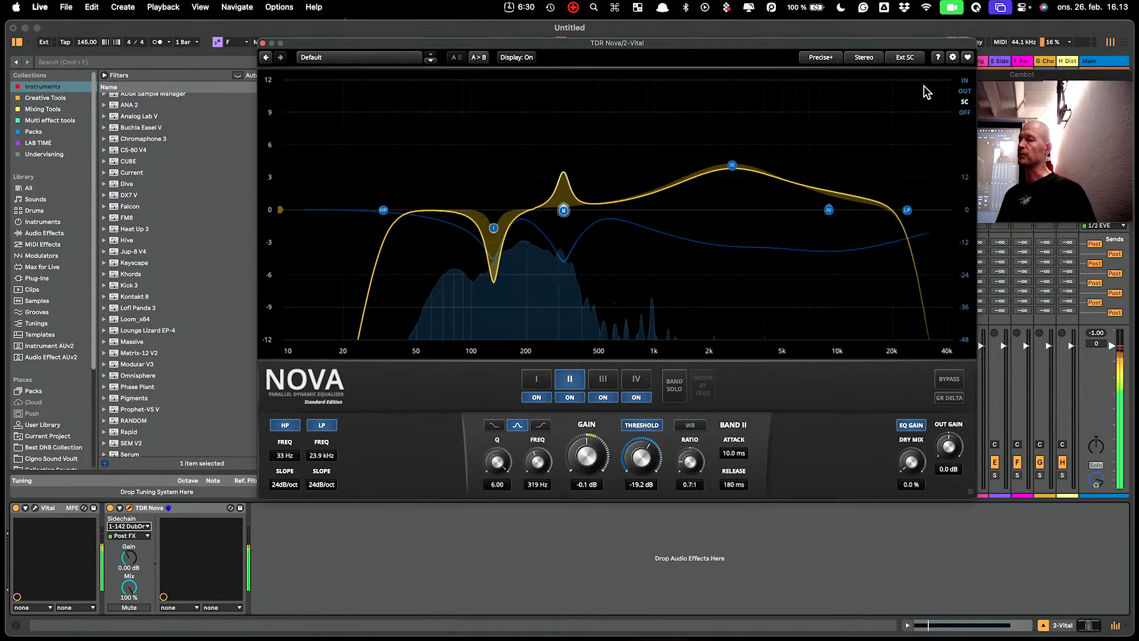
pyautogui.moveTo(758, 42); pyautogui.dragTo(1027, 62)
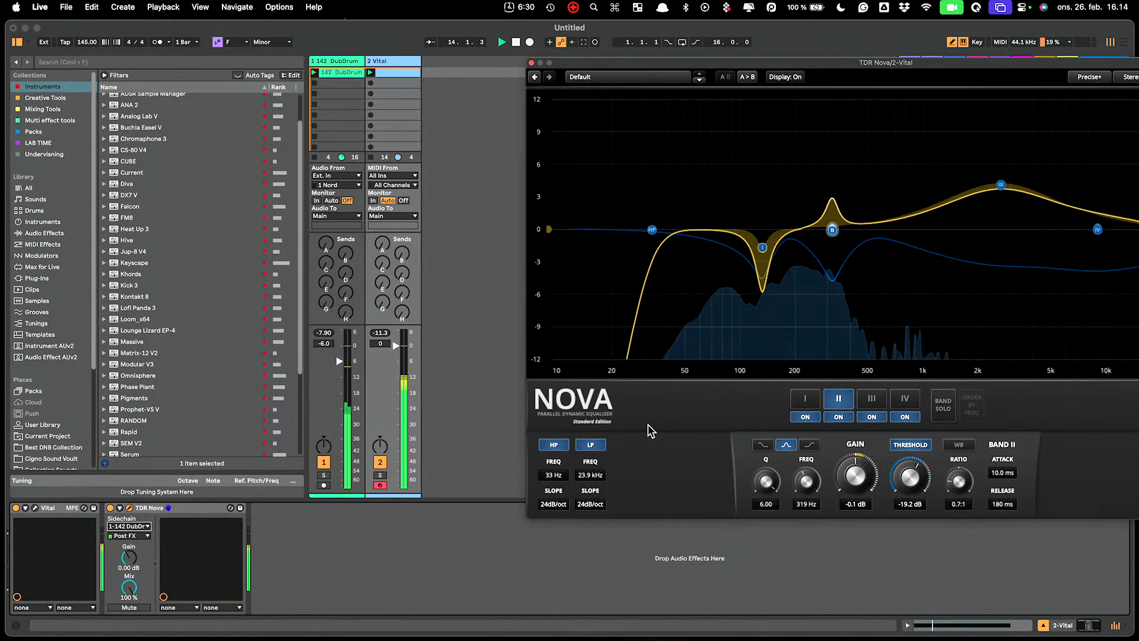
# Lower Nova's high-pass to 16 Hz and make the wide band dynamic at -46.7 dB threshold, 1.3:1 ratio.
pyautogui.moveTo(656, 237); pyautogui.dragTo(598, 239)
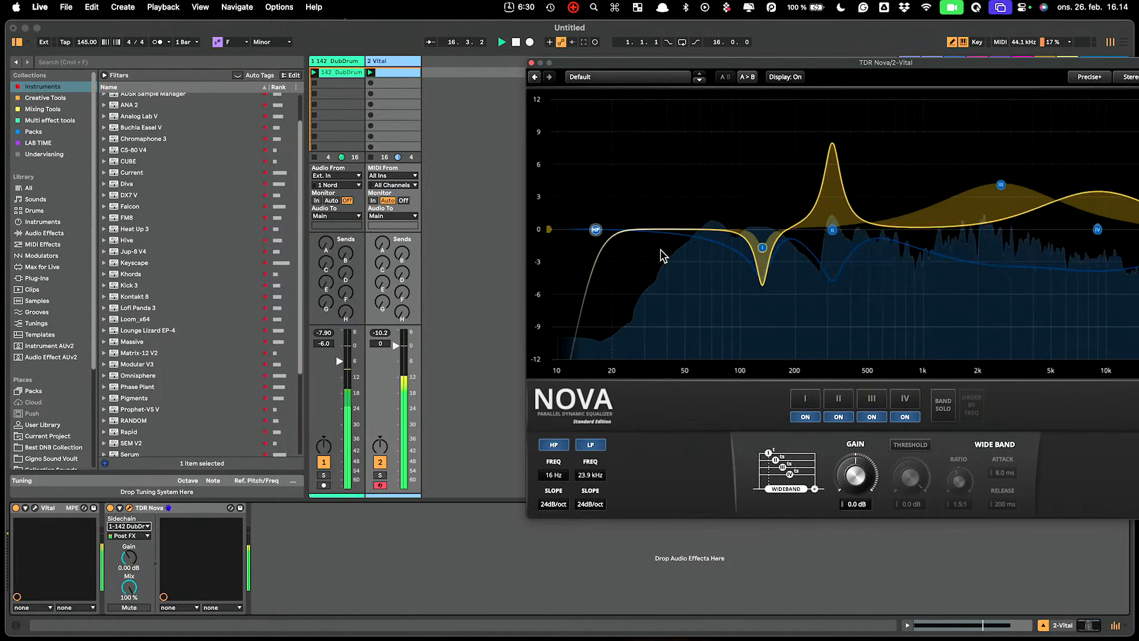
pyautogui.click(910, 444)
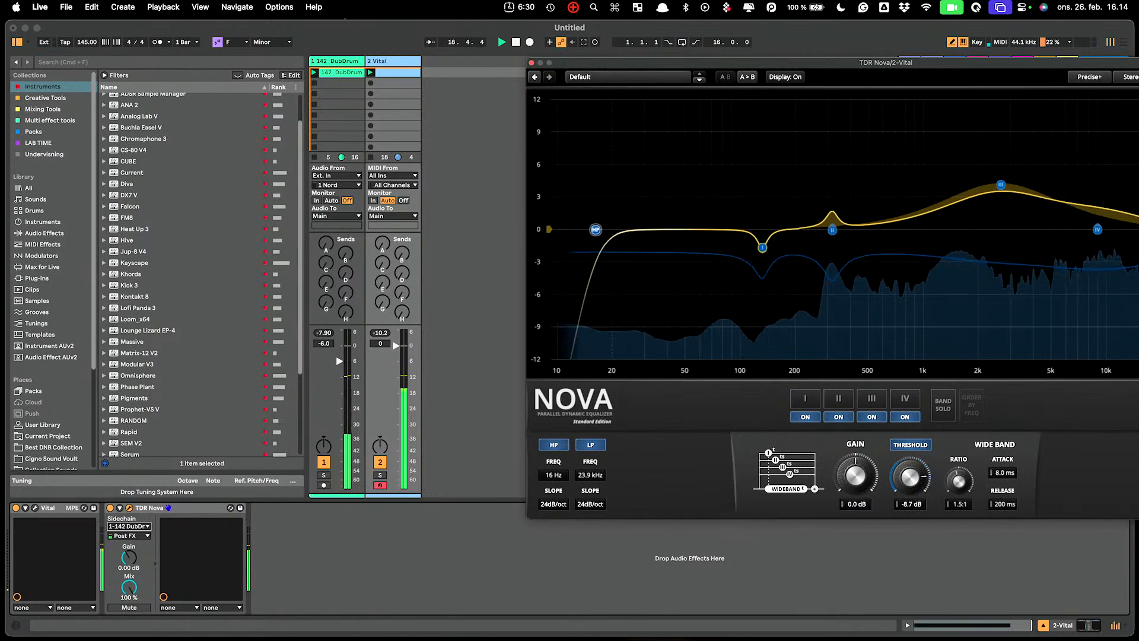
pyautogui.moveTo(910, 477); pyautogui.dragTo(910, 516)
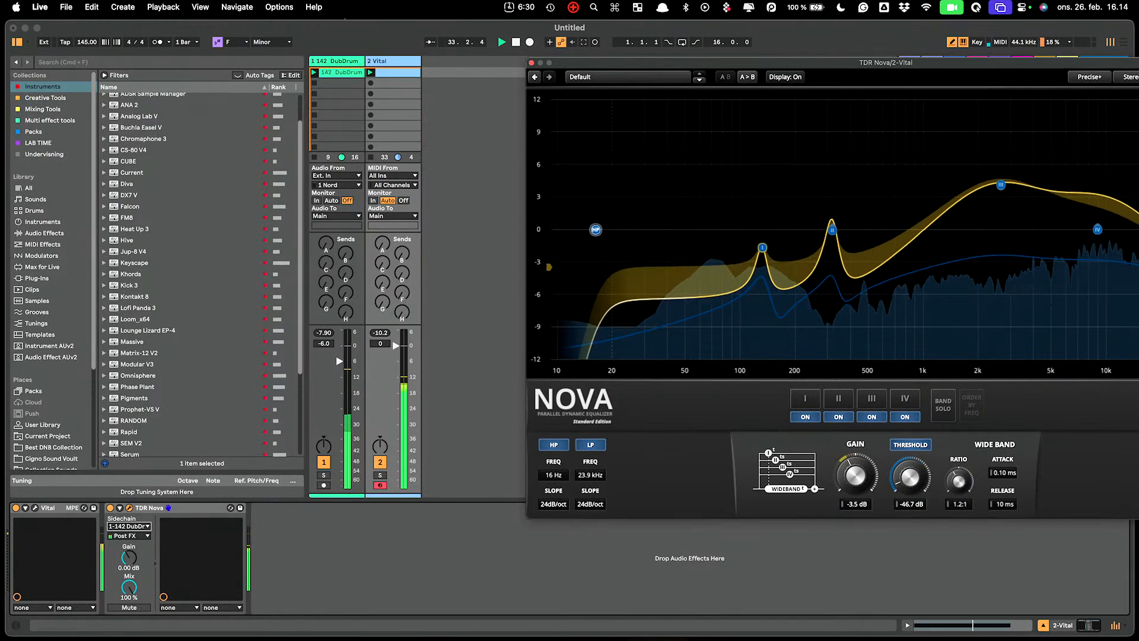
pyautogui.moveTo(856, 475)
pyautogui.mouseDown()
pyautogui.moveTo(855, 449)
pyautogui.moveTo(855, 459)
pyautogui.mouseUp()
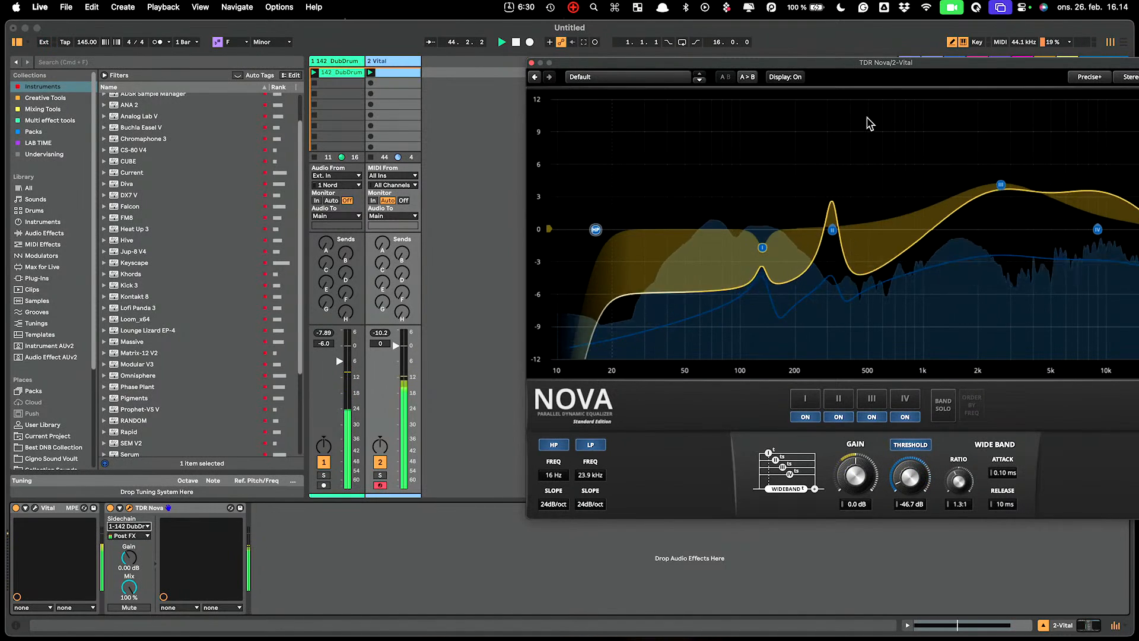
pyautogui.moveTo(932, 63); pyautogui.dragTo(732, 50)
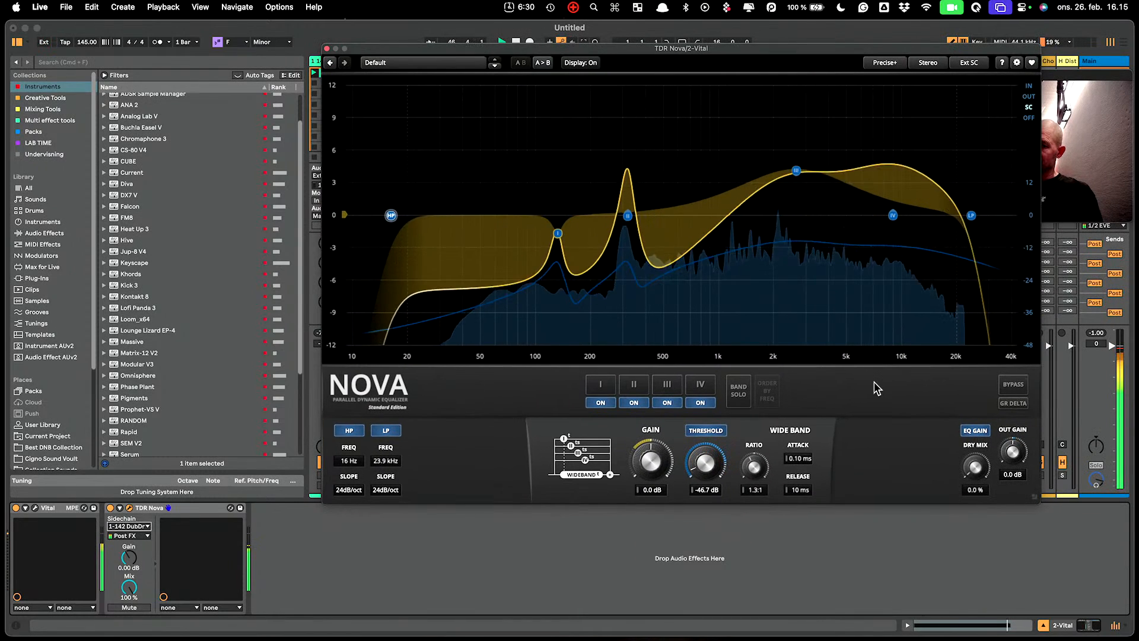
# Audition Nova's wide band gain settings, ending near -0.2 dB, then delete Nova from the Vital track.
pyautogui.press('space')
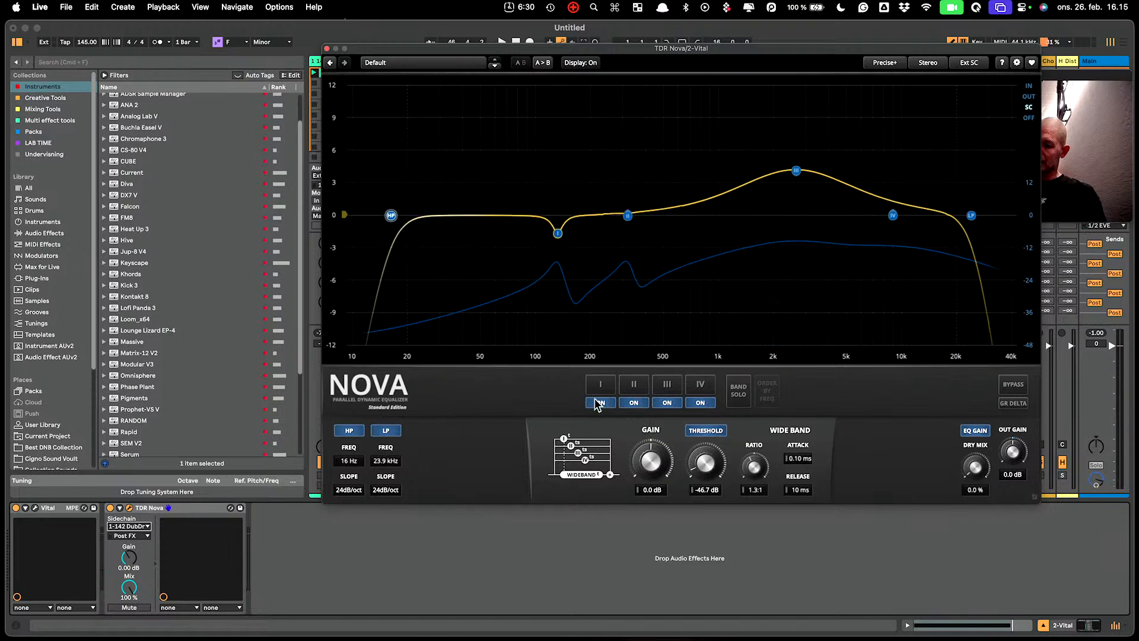
pyautogui.click(602, 385)
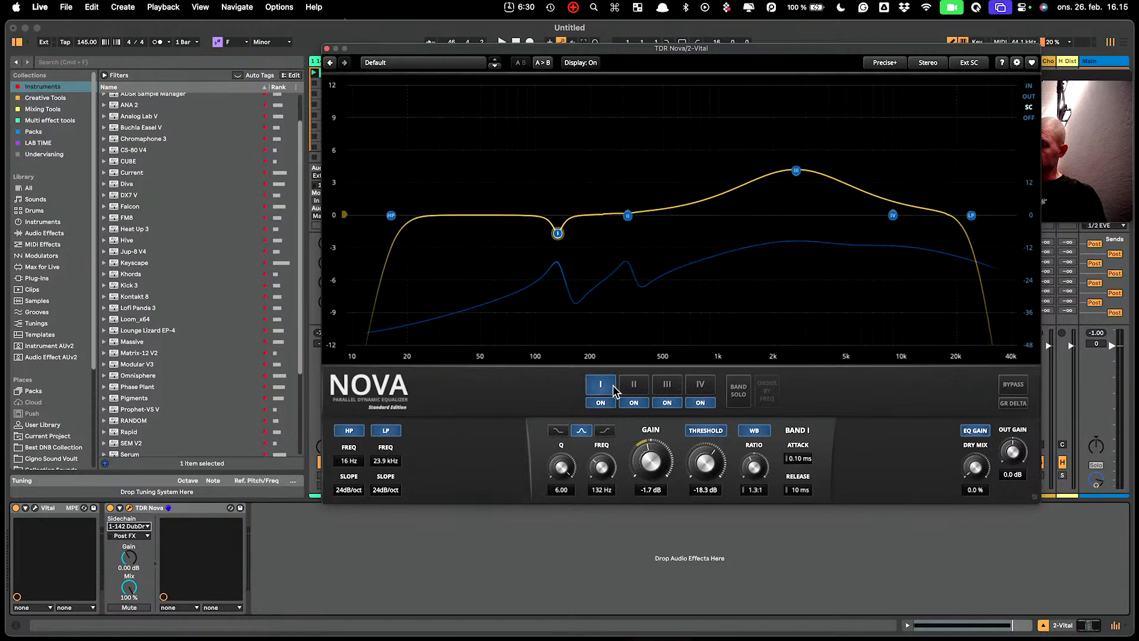
pyautogui.click(612, 386)
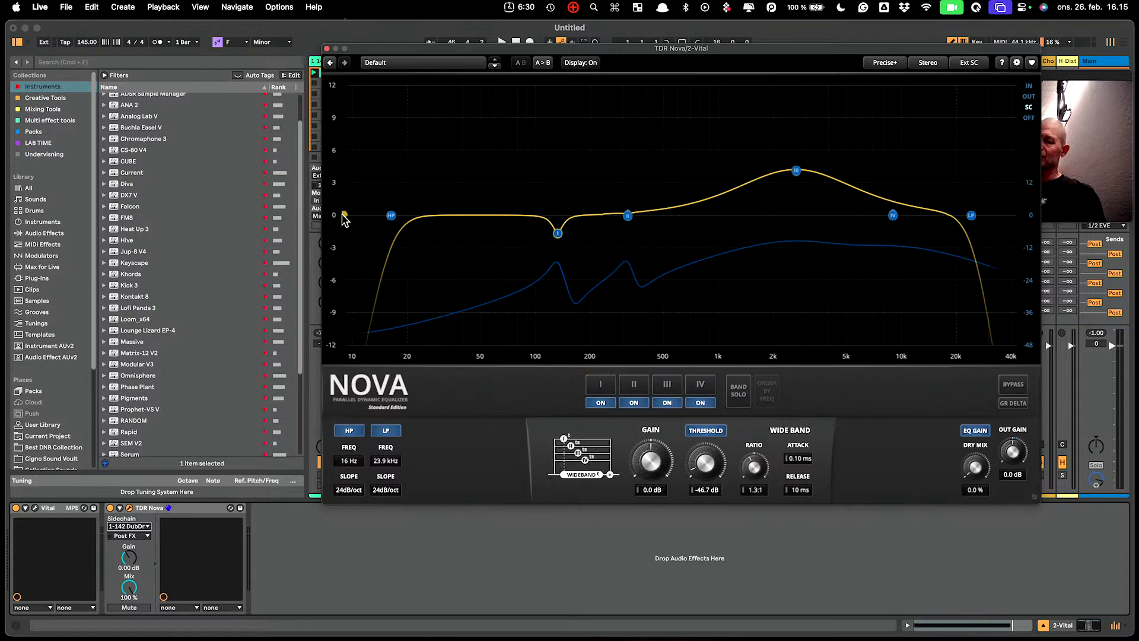
pyautogui.moveTo(345, 215); pyautogui.dragTo(345, 211)
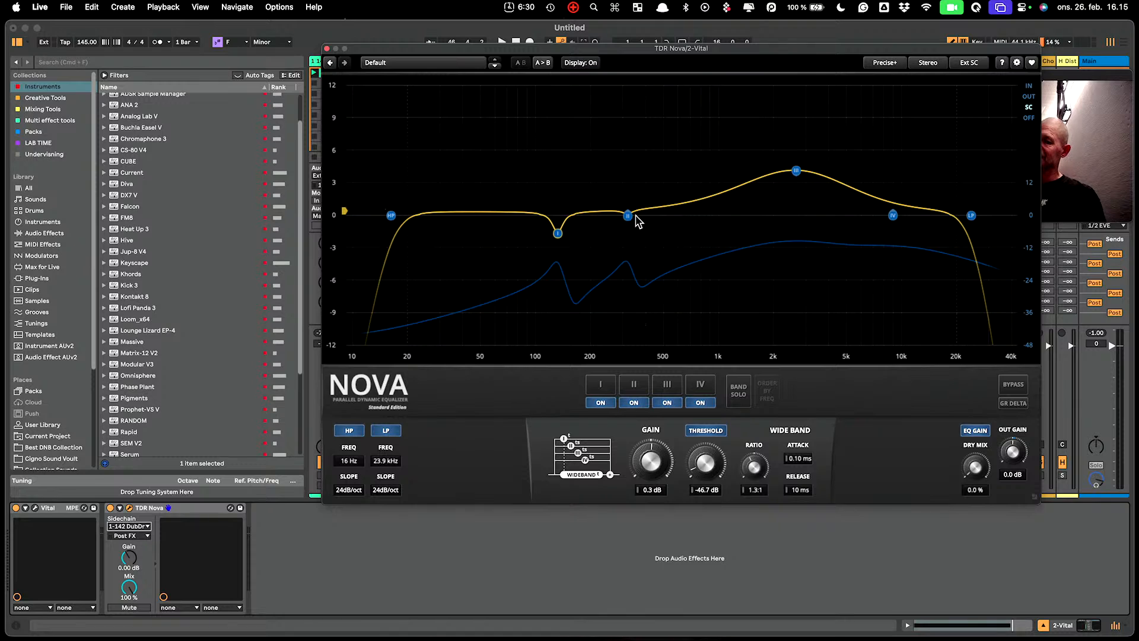
pyautogui.press('space')
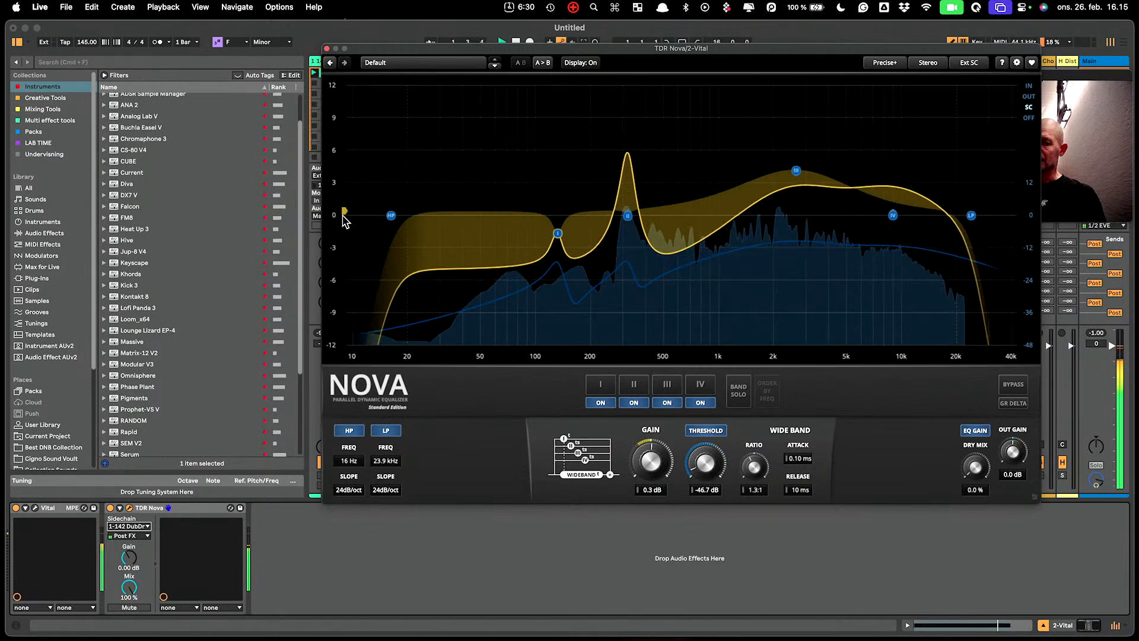
pyautogui.moveTo(344, 212); pyautogui.dragTo(341, 344)
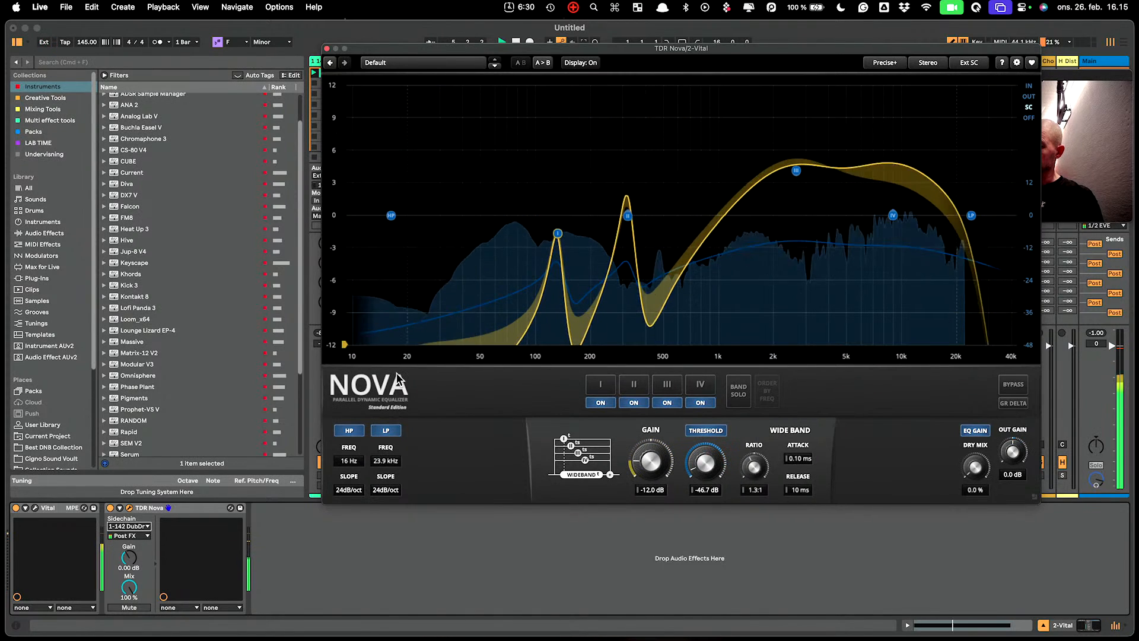
pyautogui.moveTo(396, 379); pyautogui.dragTo(393, 221)
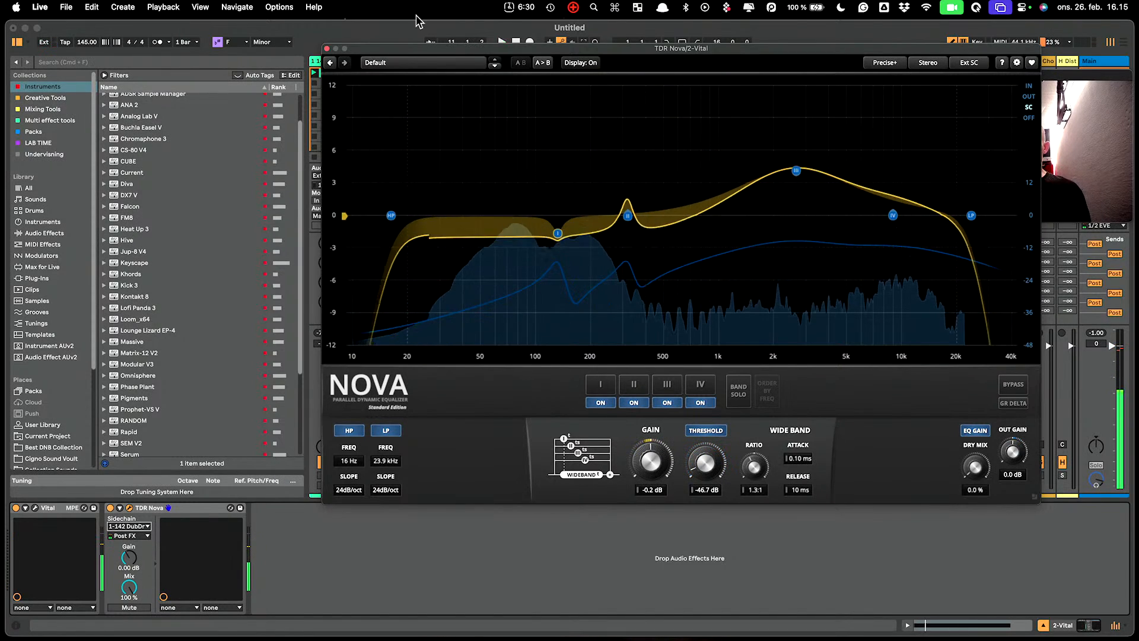
pyautogui.press('BackSpace')
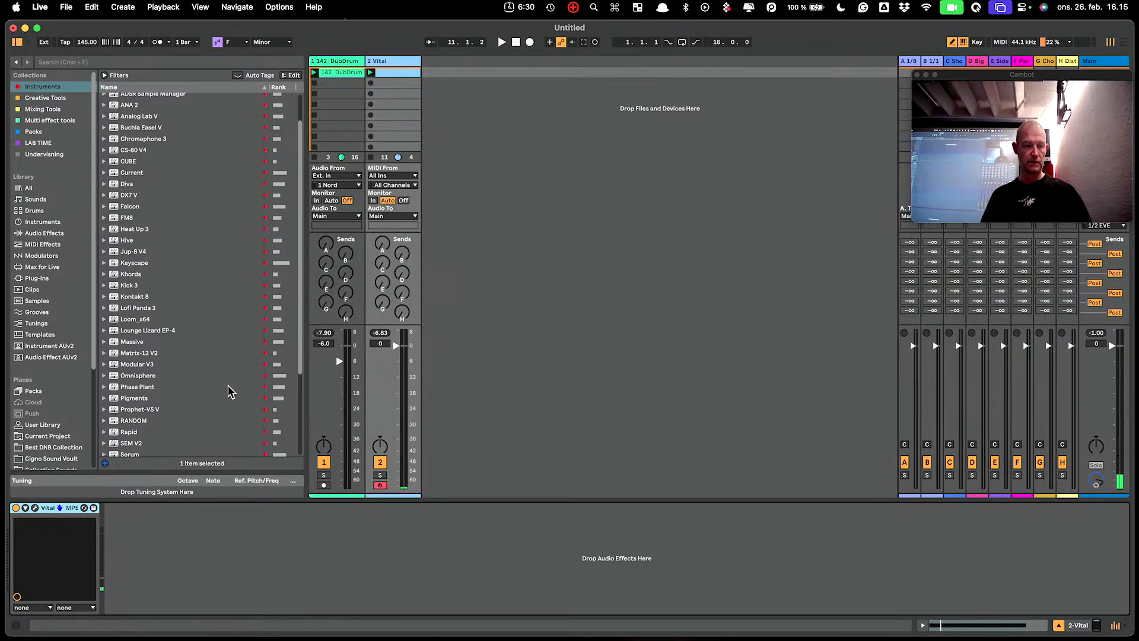
# Search 'nova' and add a fresh TDR Nova after Vital on the Vital track.
pyautogui.press('super+f')
pyautogui.write('nova')
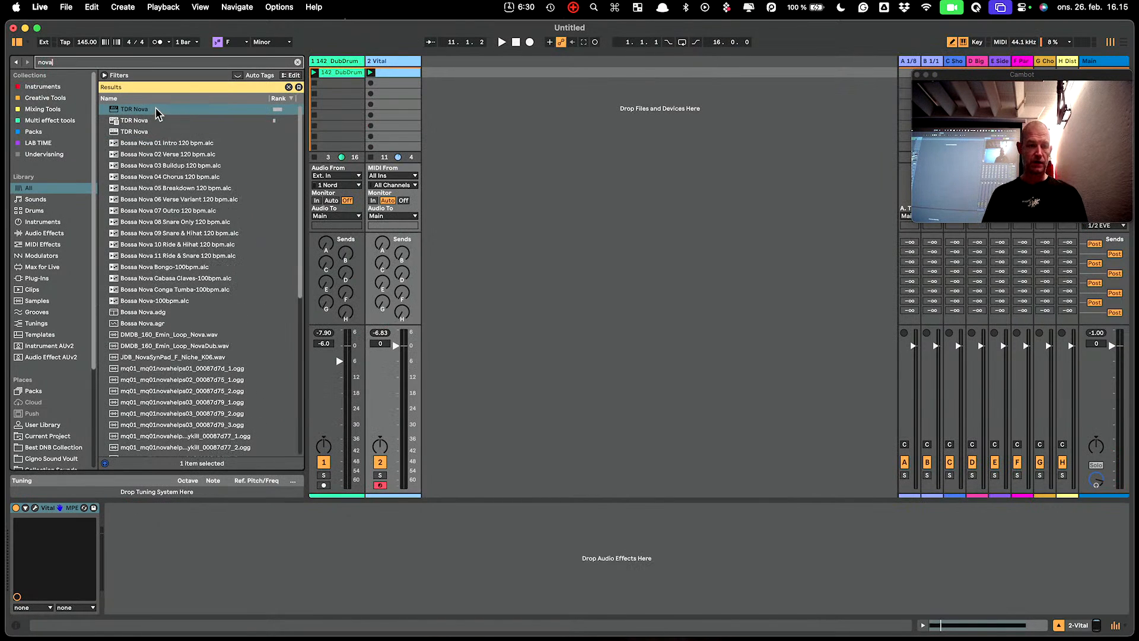
pyautogui.moveTo(157, 113); pyautogui.dragTo(401, 95)
# Disable bands II–IV and make band I a dynamic band near 46 Hz with about -21 dB threshold.
pyautogui.press('space')
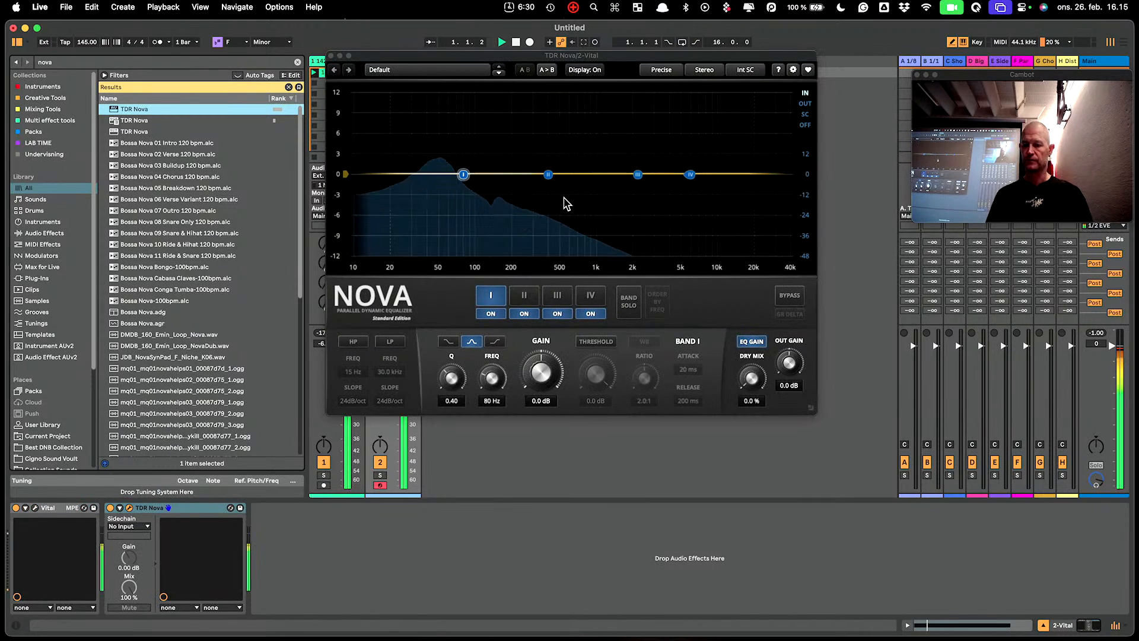
pyautogui.click(524, 313)
pyautogui.click(558, 313)
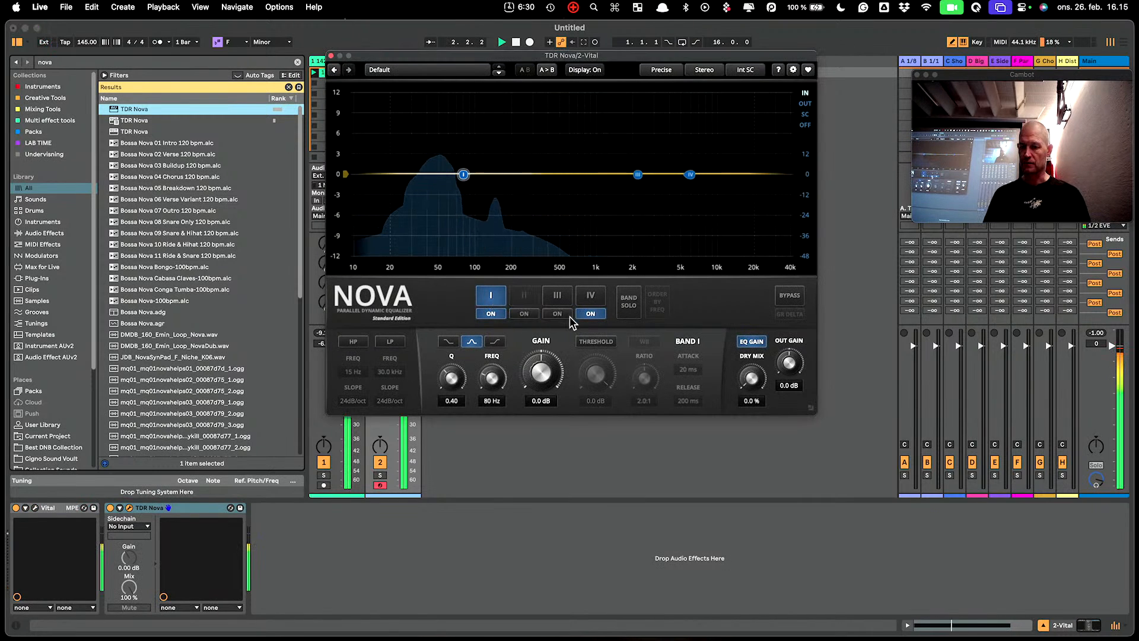
pyautogui.click(590, 314)
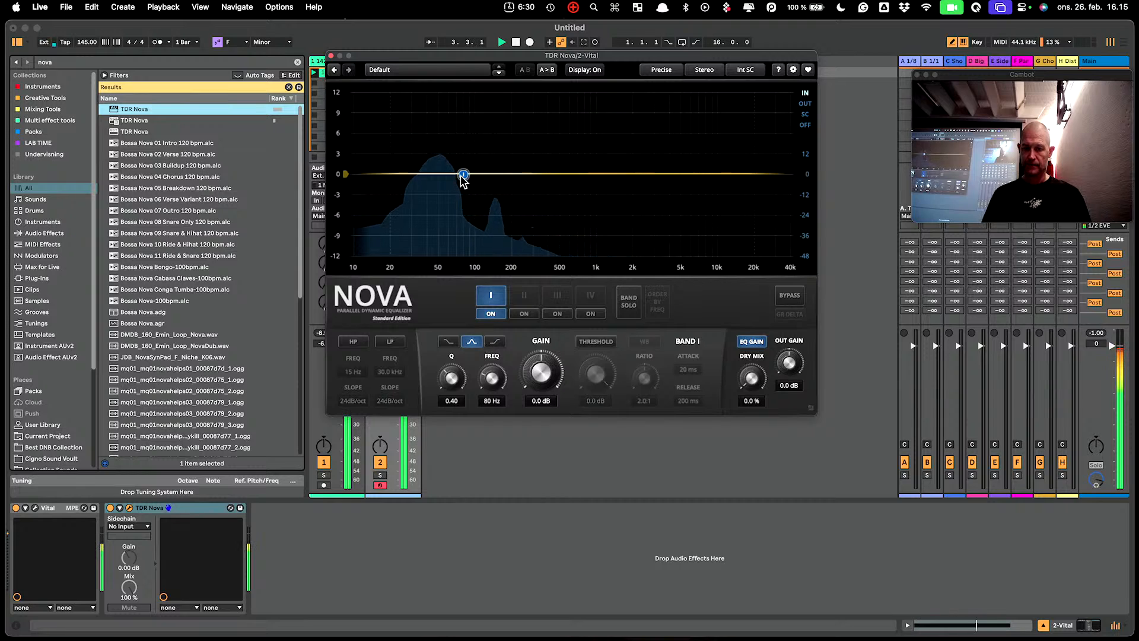
pyautogui.moveTo(463, 180); pyautogui.dragTo(436, 179)
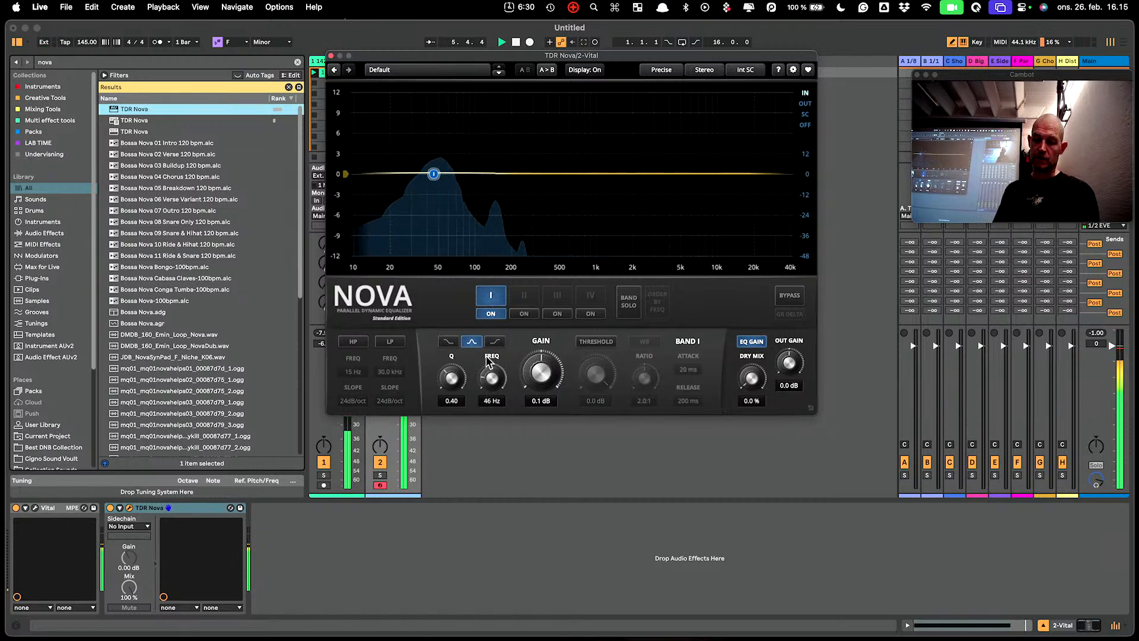
pyautogui.click(600, 344)
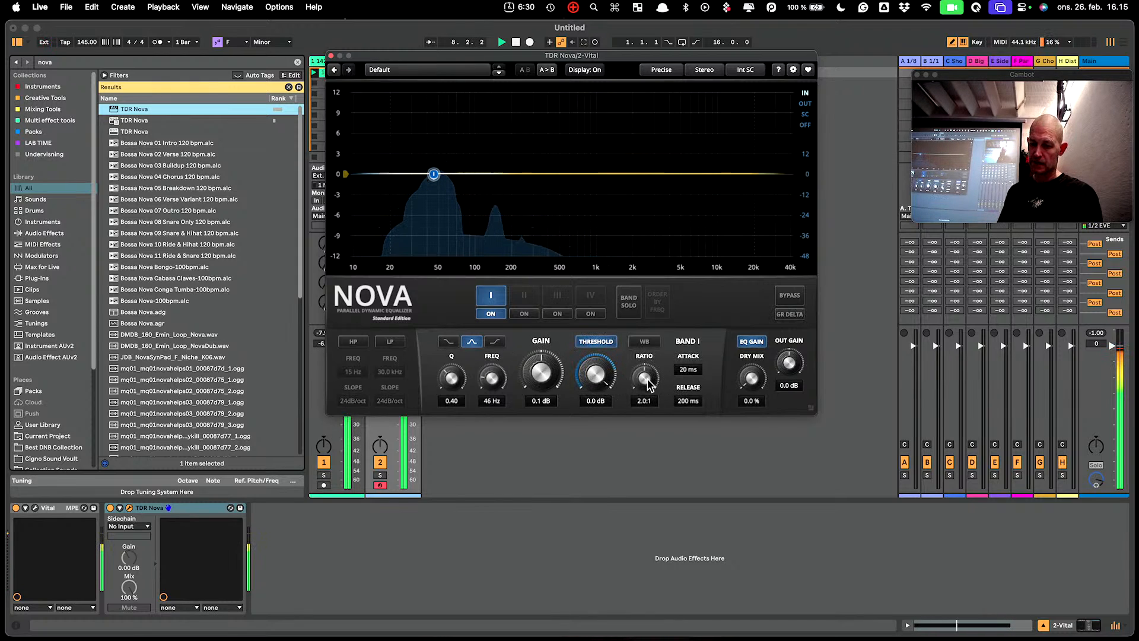
pyautogui.moveTo(597, 376); pyautogui.dragTo(597, 427)
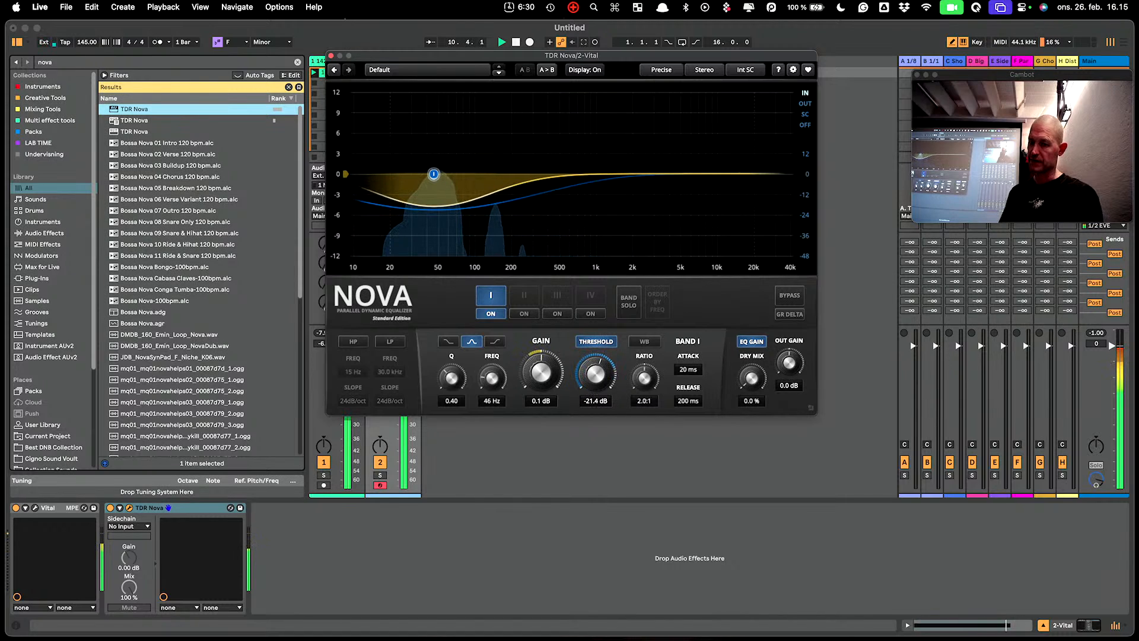
# Raise Nova's wideband gain, then bring it back down to 0 dB.
pyautogui.moveTo(345, 173)
pyautogui.mouseDown()
pyautogui.moveTo(333, 108)
pyautogui.moveTo(347, 157)
pyautogui.mouseUp()
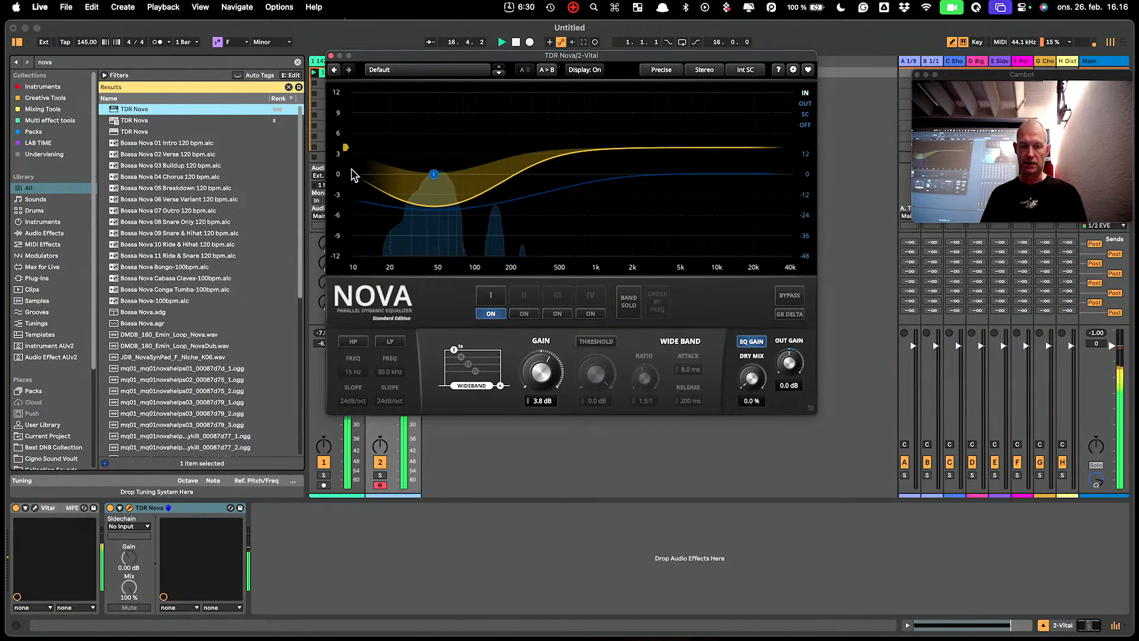
pyautogui.moveTo(344, 149); pyautogui.dragTo(338, 173)
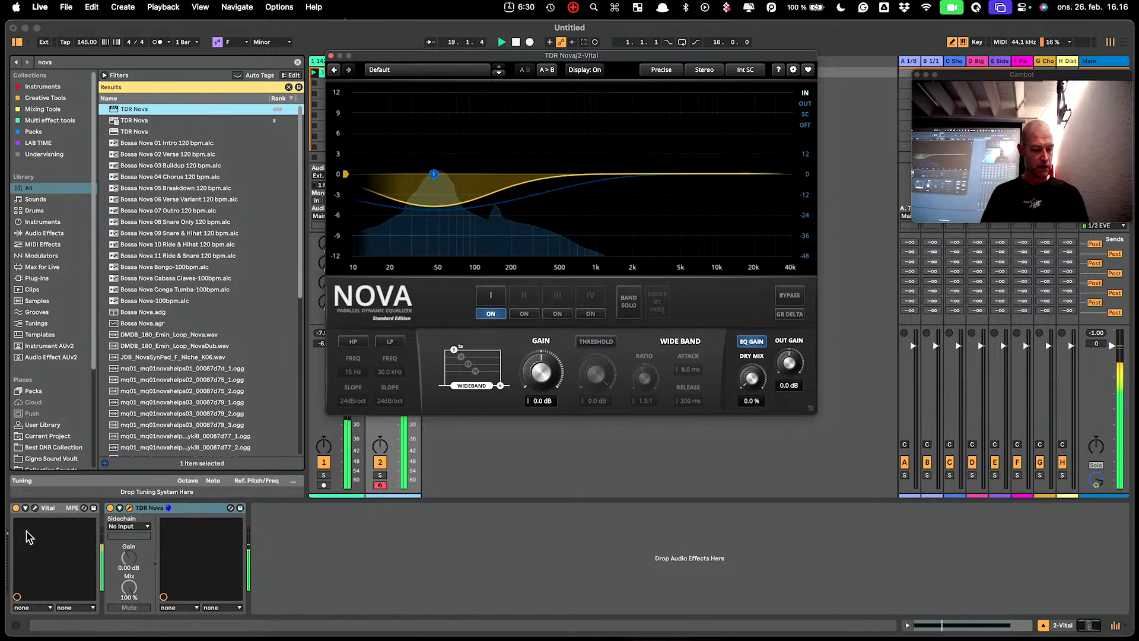
pyautogui.press('super+f')
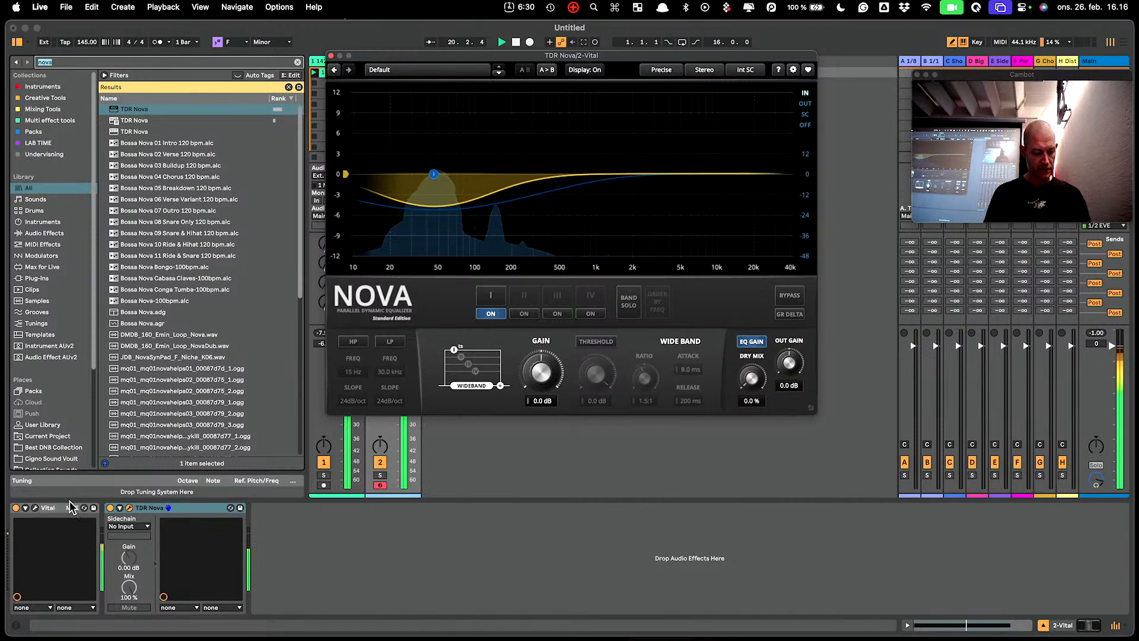
# Insert a Saturator between Vital and TDR Nova and raise Nova's wideband gain.
pyautogui.write('sat')
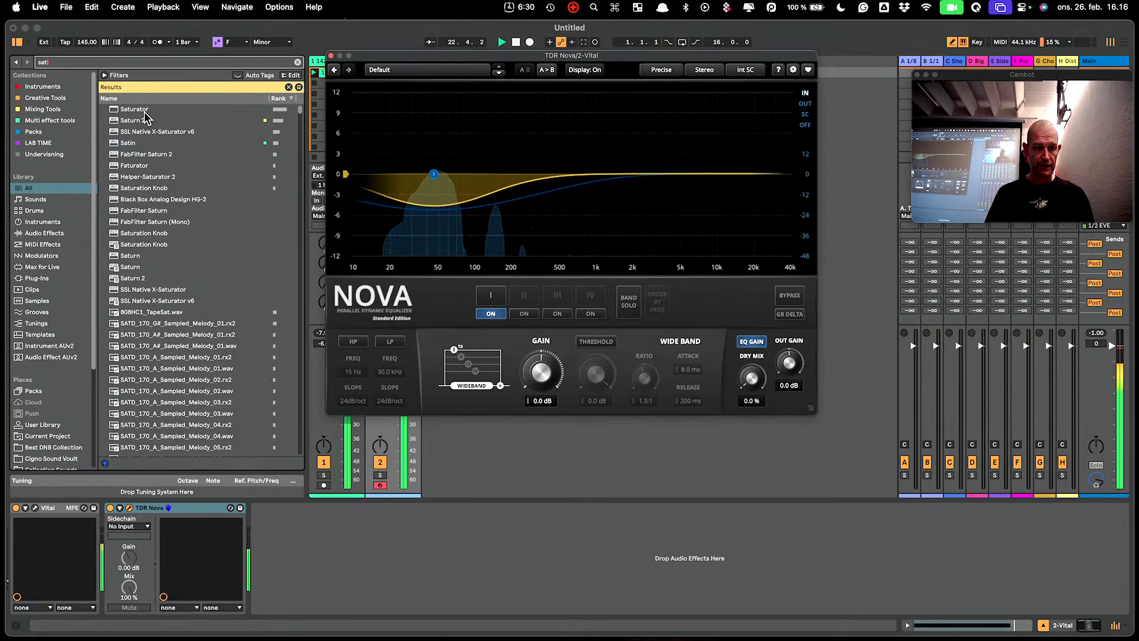
pyautogui.moveTo(146, 115); pyautogui.dragTo(140, 573)
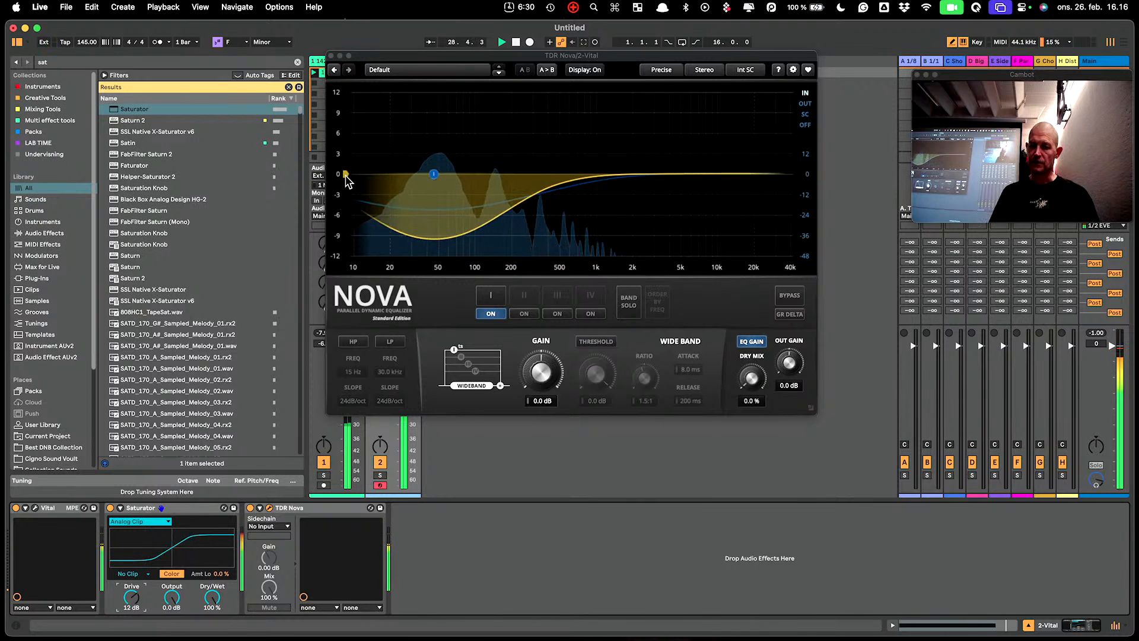
pyautogui.moveTo(345, 174); pyautogui.dragTo(345, 93)
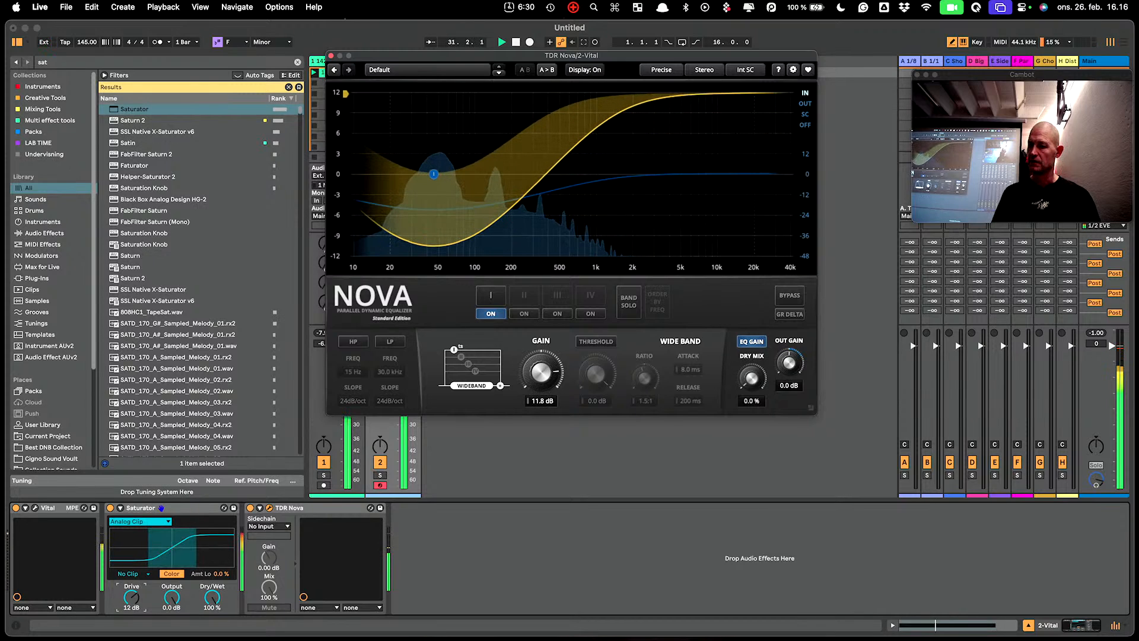
# Set Nova's band I to Q 2.99 and raise its threshold to -9.3 dB.
pyautogui.click(490, 296)
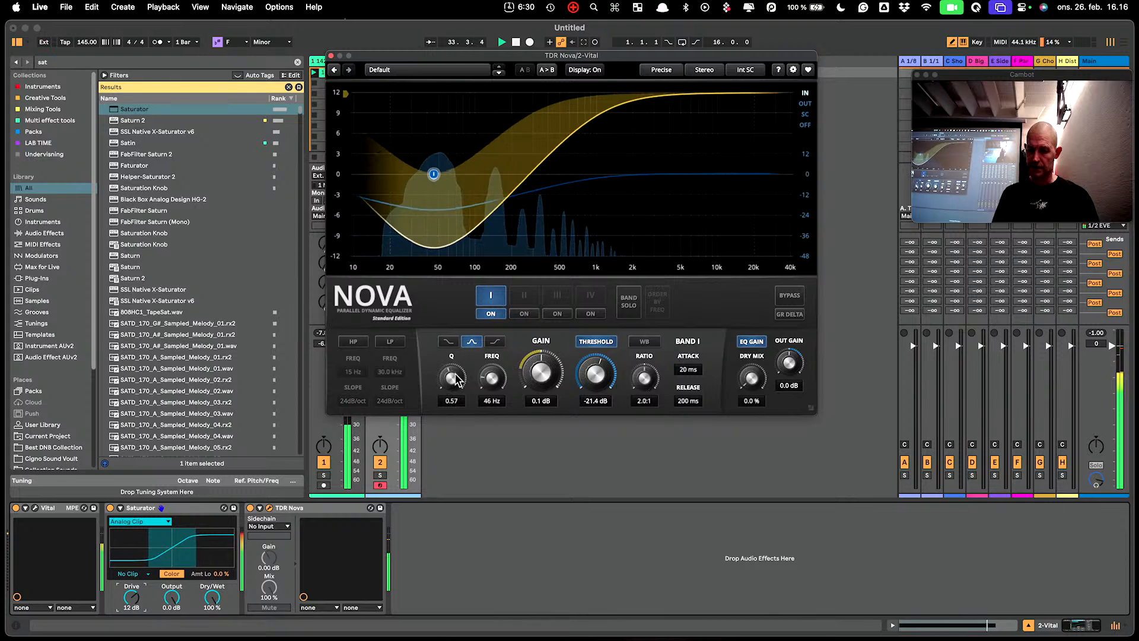
pyautogui.scroll(10, 456, 380)
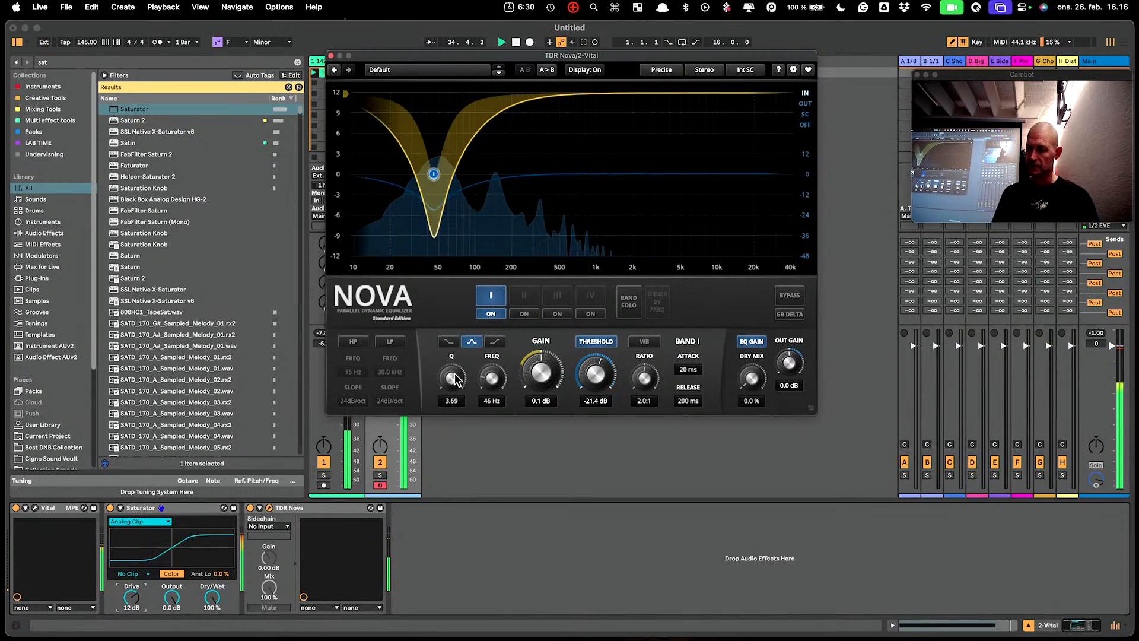
pyautogui.scroll(-3, 456, 380)
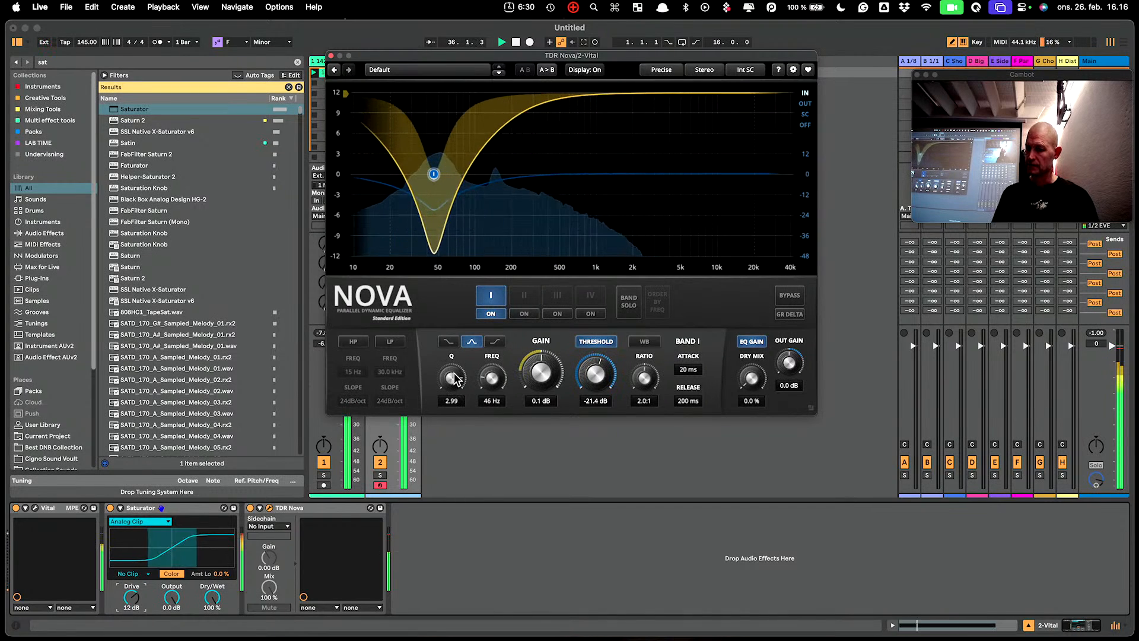
pyautogui.moveTo(580, 381); pyautogui.dragTo(579, 327)
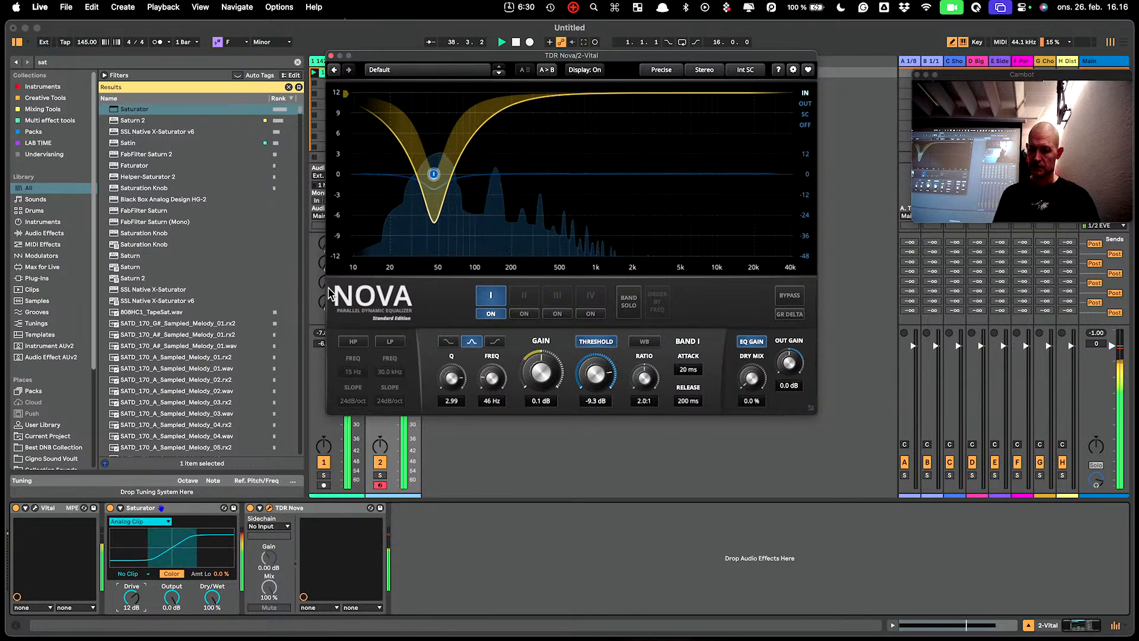
# Sweep wideband gain to -12 dB, set output gain to -7.7 dB, reset wideband to 0 dB, stop playback.
pyautogui.moveTo(346, 94); pyautogui.dragTo(357, 316)
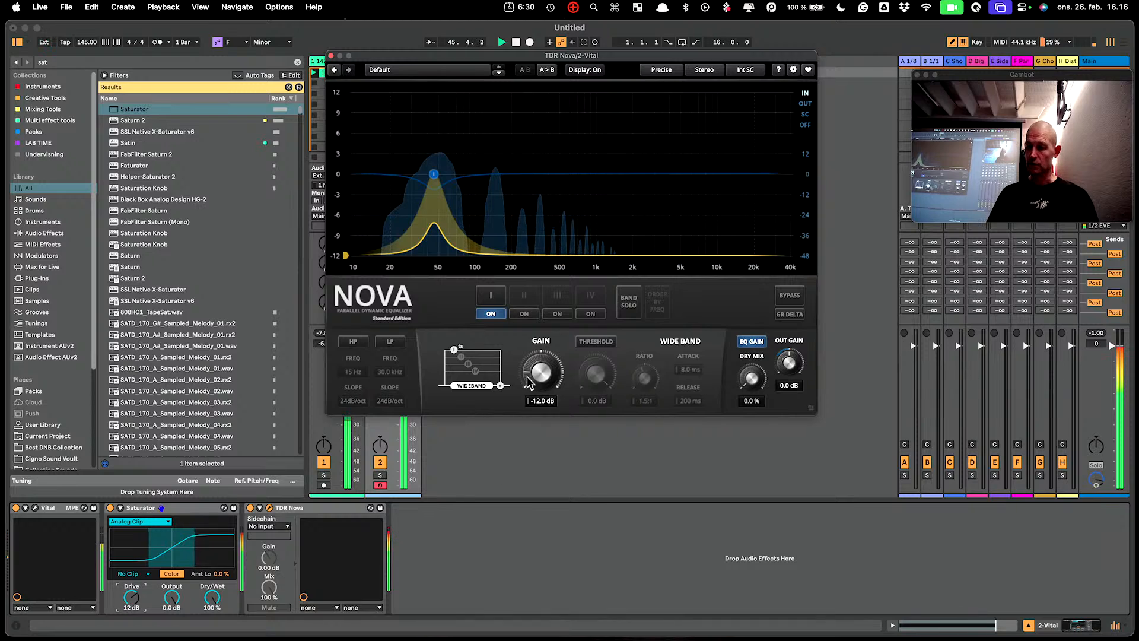
pyautogui.moveTo(787, 358); pyautogui.dragTo(787, 388)
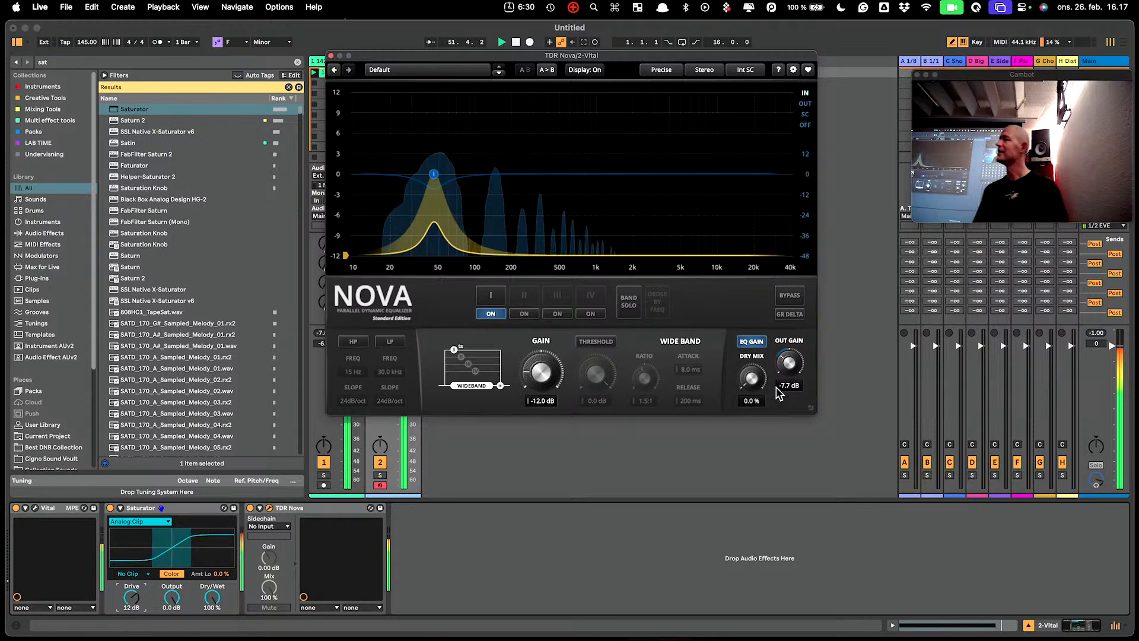
pyautogui.moveTo(540, 372)
pyautogui.mouseDown()
pyautogui.moveTo(541, 341)
pyautogui.moveTo(540, 356)
pyautogui.mouseUp()
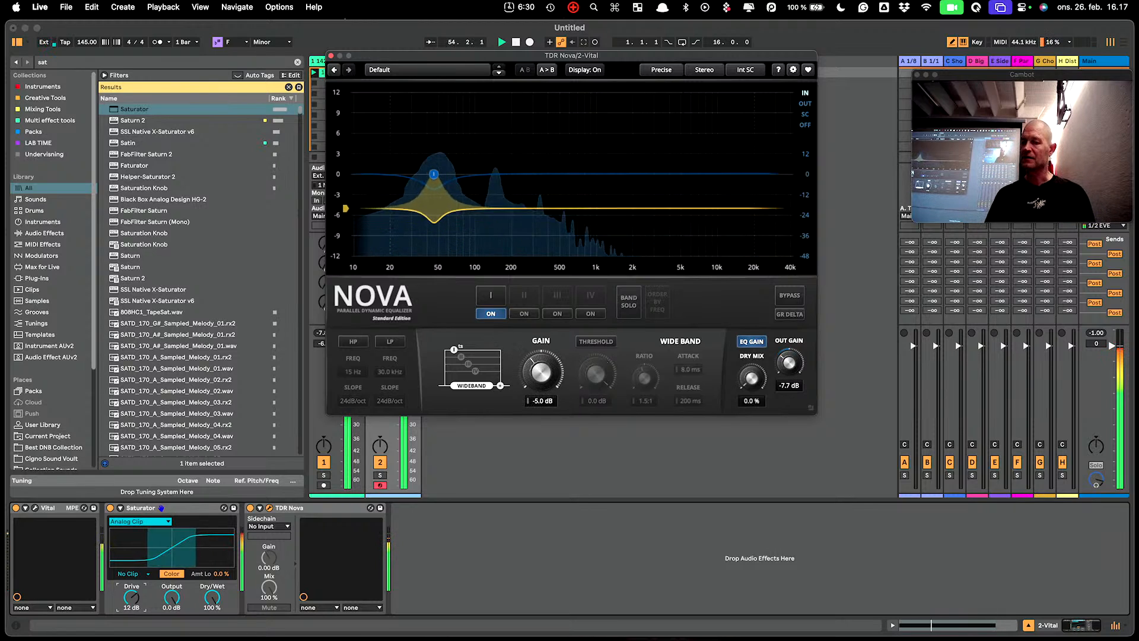
pyautogui.moveTo(347, 226); pyautogui.dragTo(345, 181)
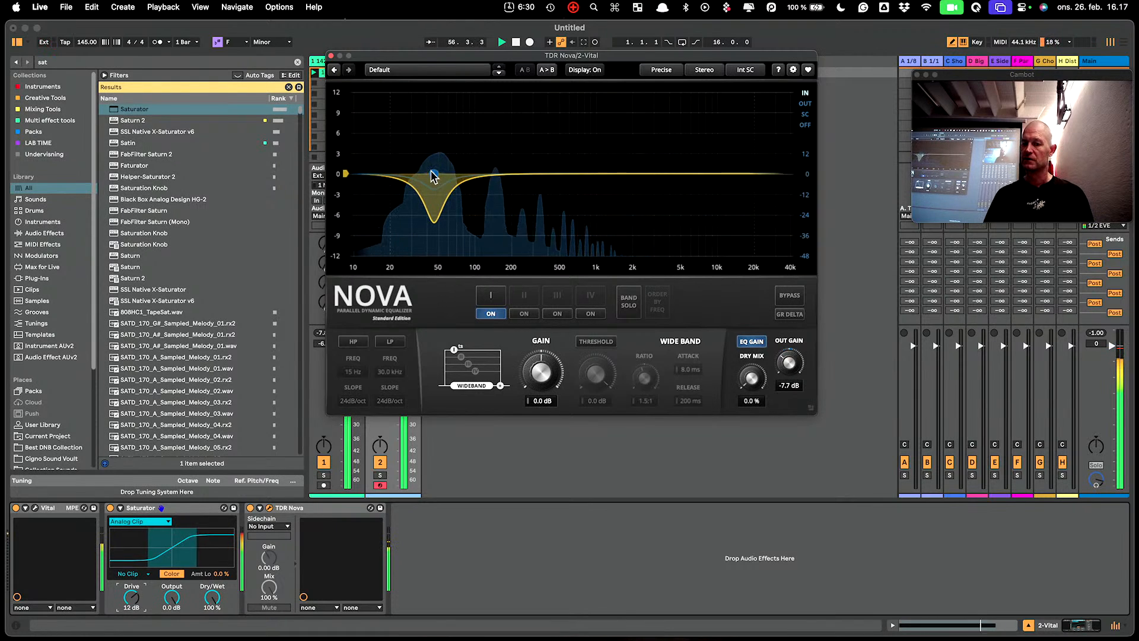
pyautogui.press('space')
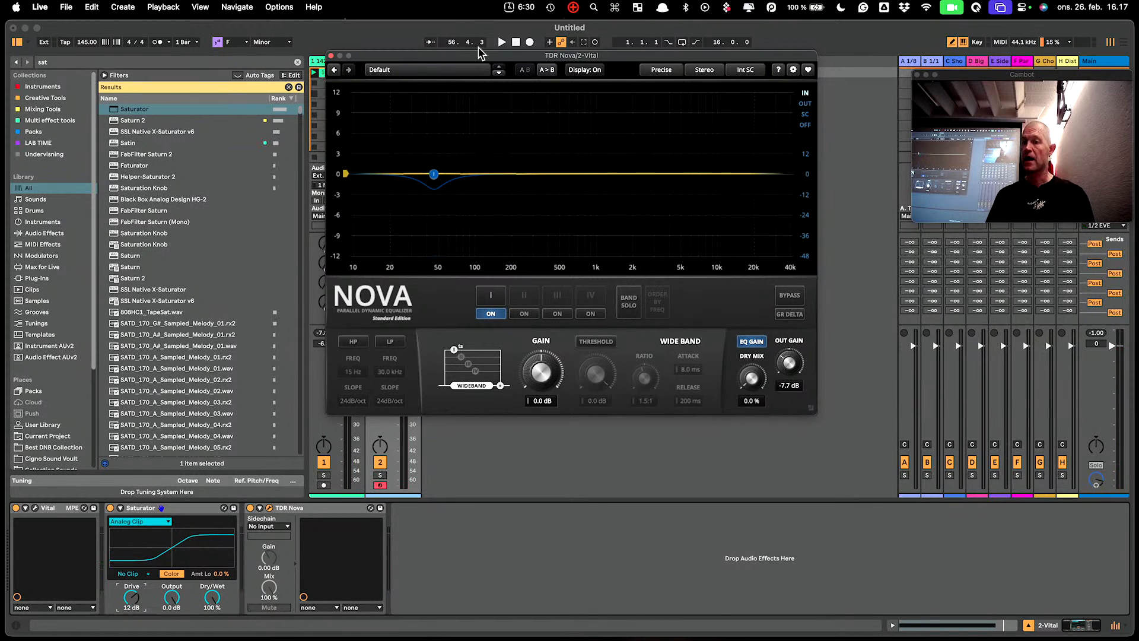
pyautogui.click(699, 71)
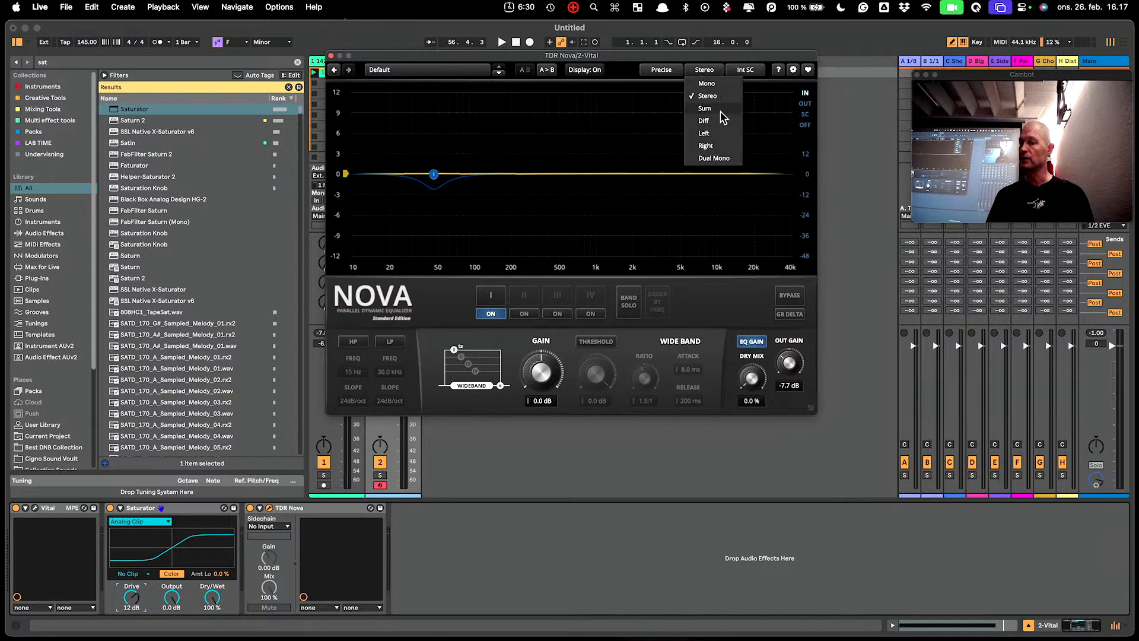
pyautogui.click(705, 108)
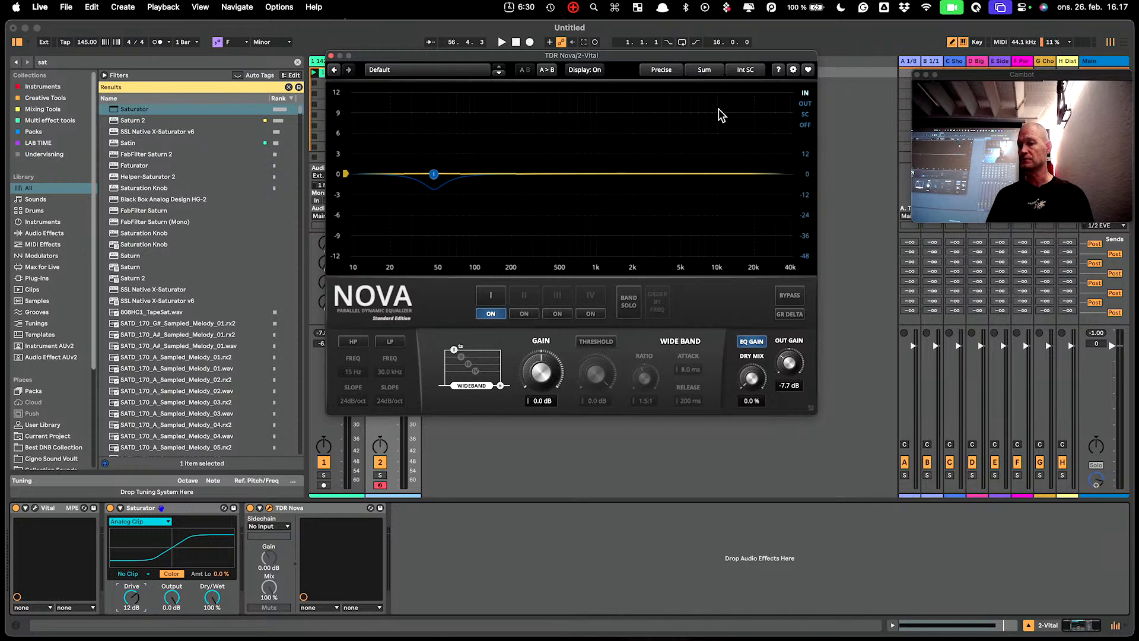
pyautogui.click(718, 70)
pyautogui.click(719, 85)
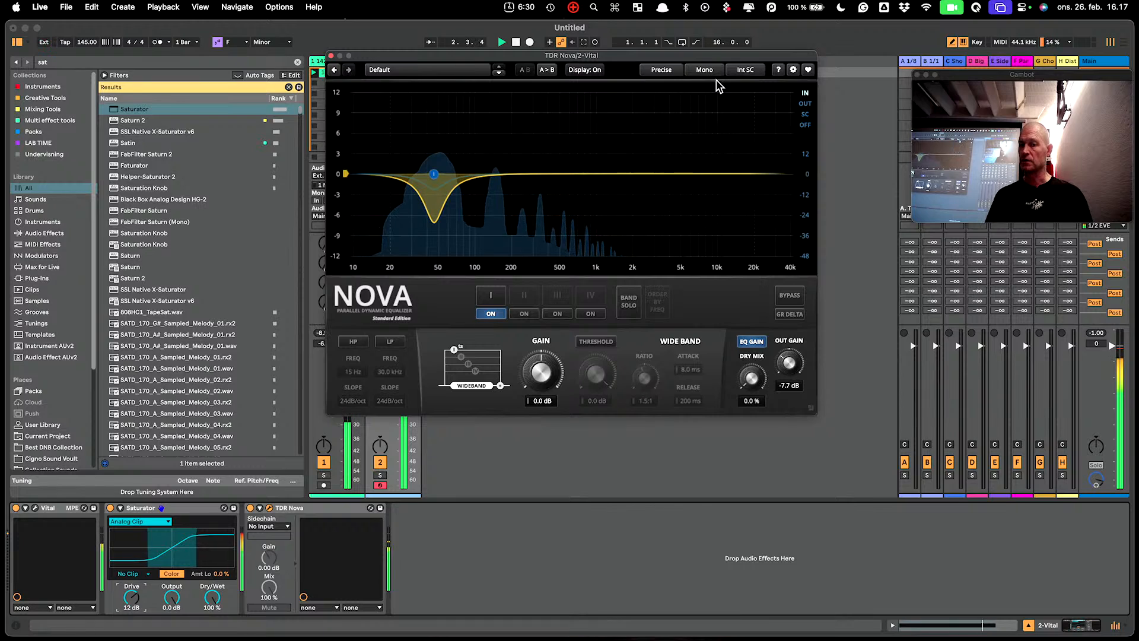
pyautogui.click(713, 73)
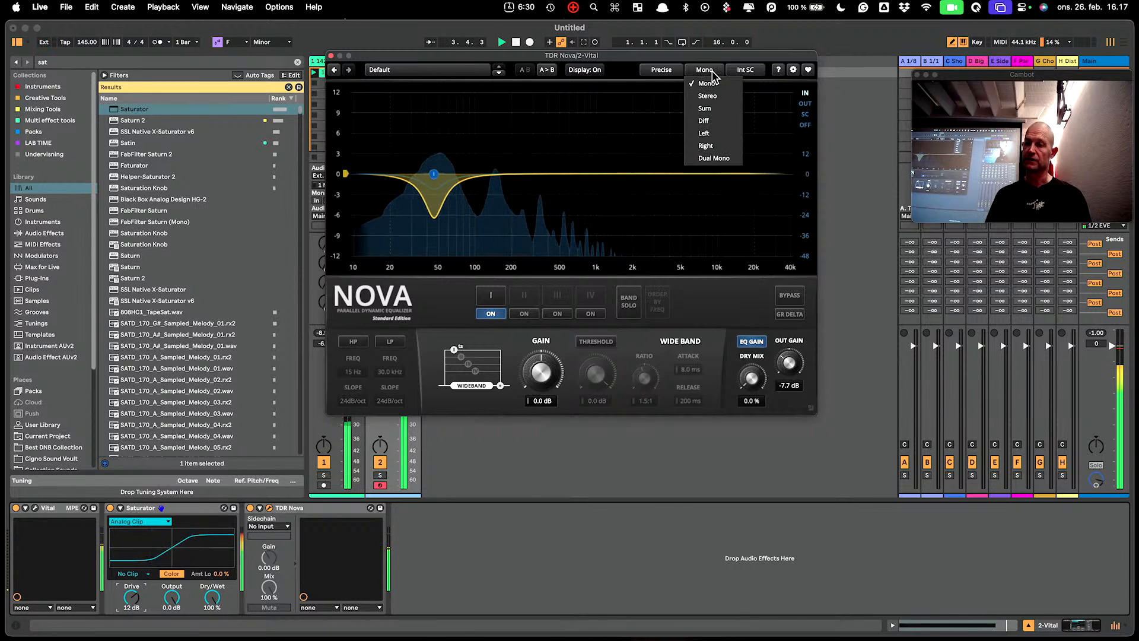
# Set Nova's processing quality to Precise+ and copy the settings into state B.
pyautogui.click(665, 70)
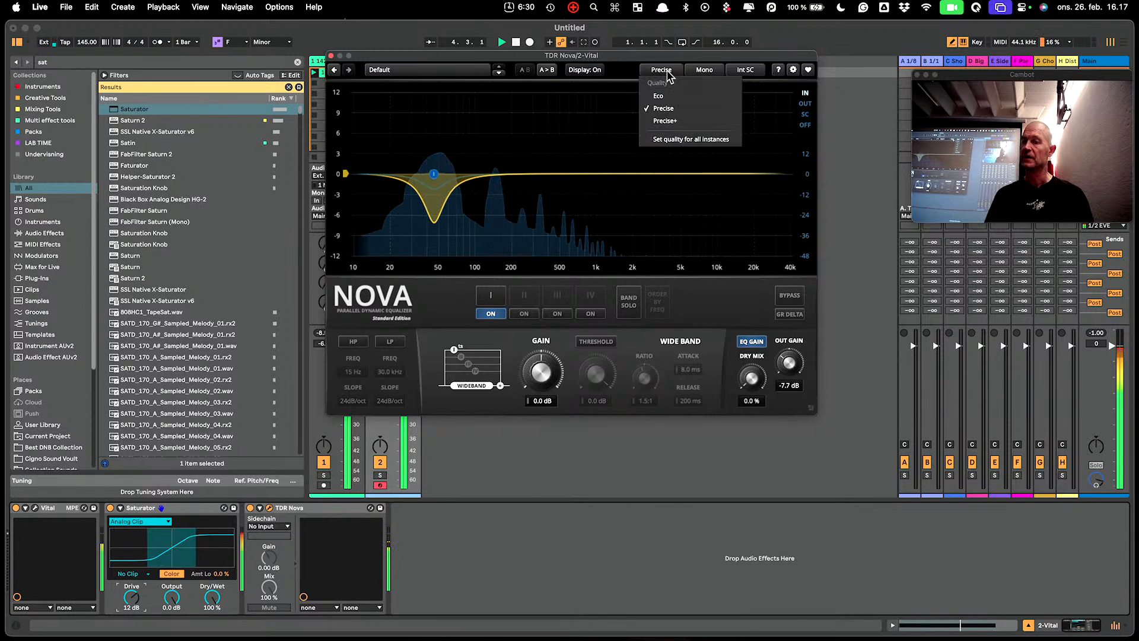
pyautogui.click(670, 123)
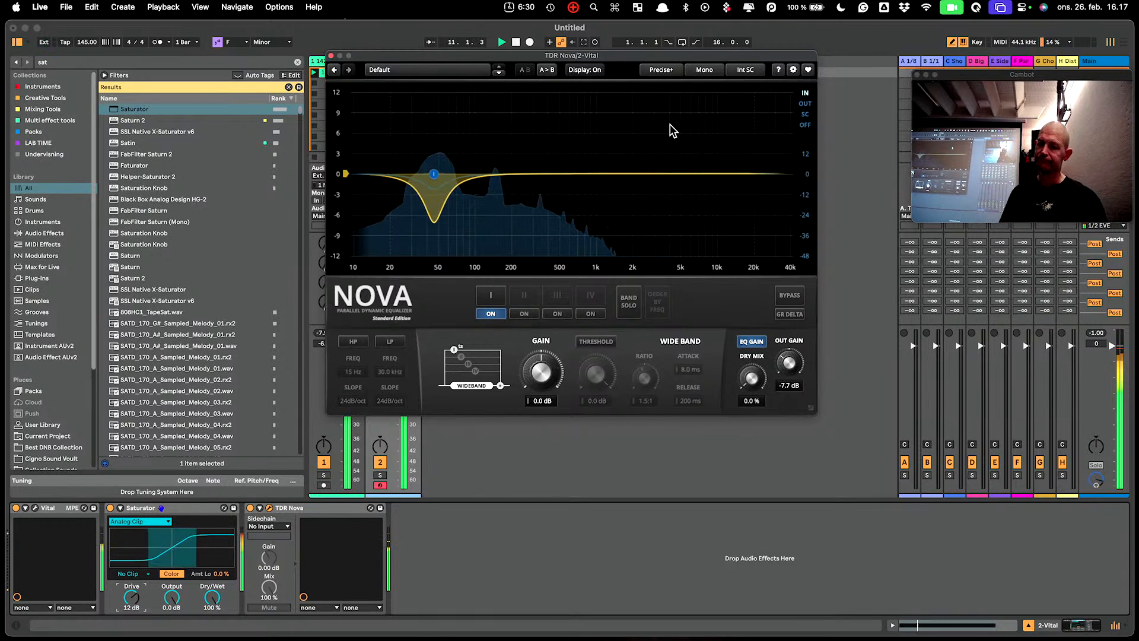
pyautogui.click(545, 71)
# Turn band I off in Nova's state A, leaving state B's low dip intact.
pyautogui.click(521, 71)
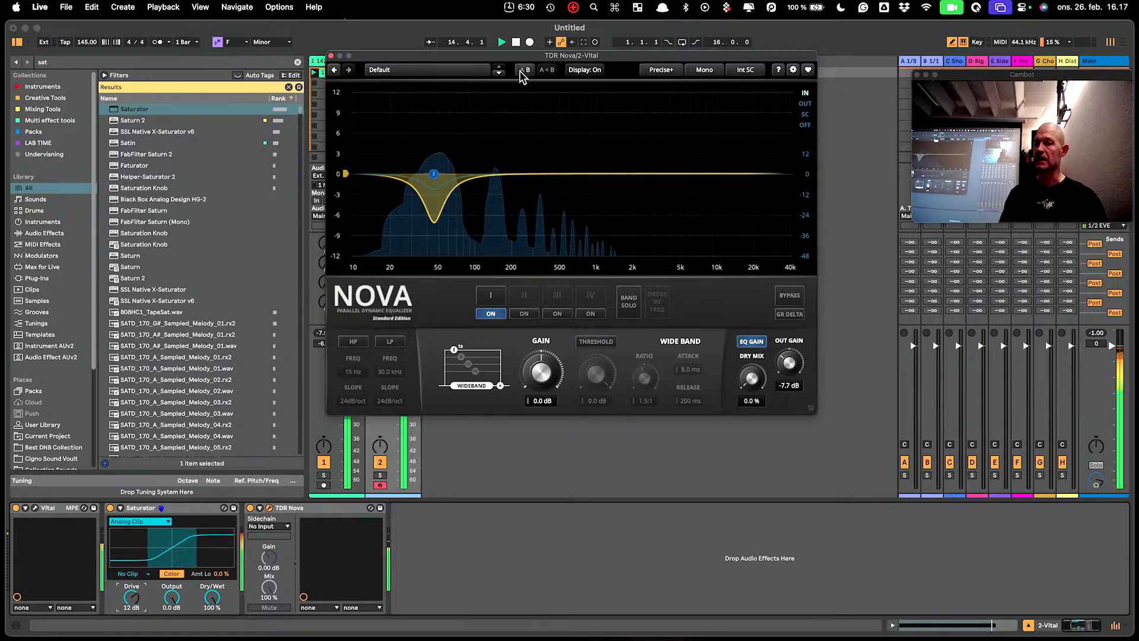
pyautogui.click(521, 70)
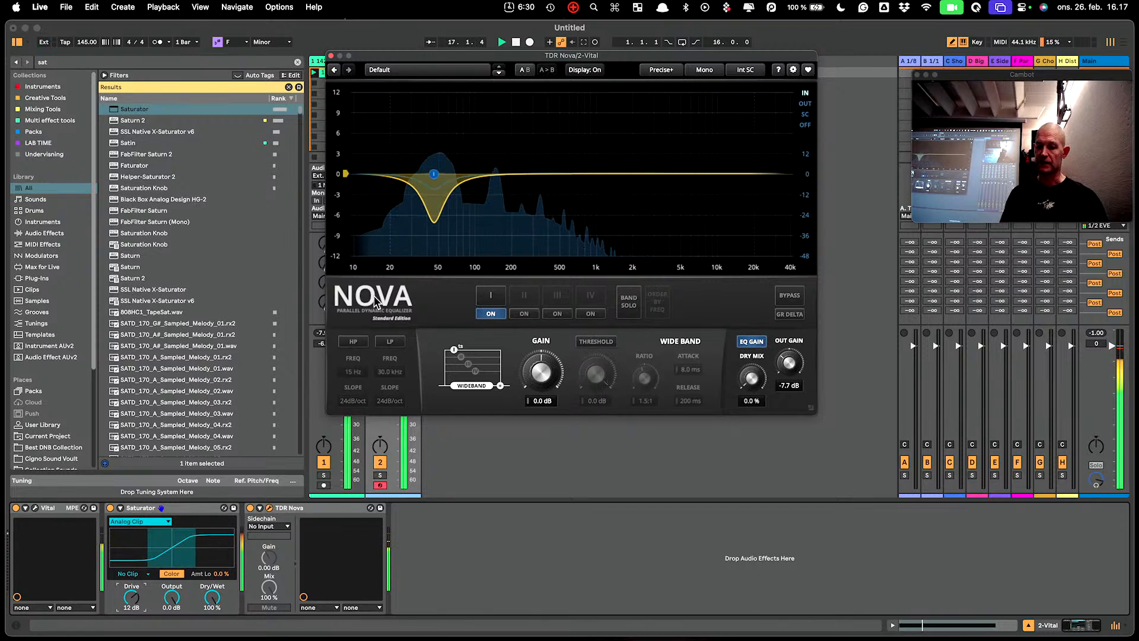
pyautogui.click(482, 296)
pyautogui.click(494, 313)
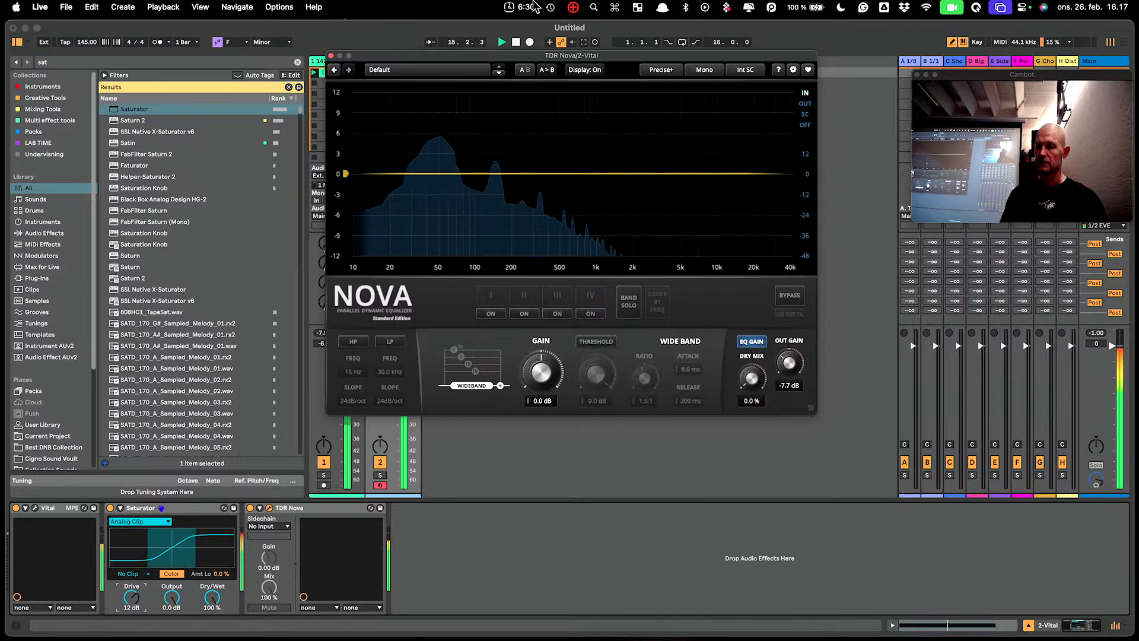
# Toggle between states A and B to compare, then switch Nova's display off.
pyautogui.click(526, 71)
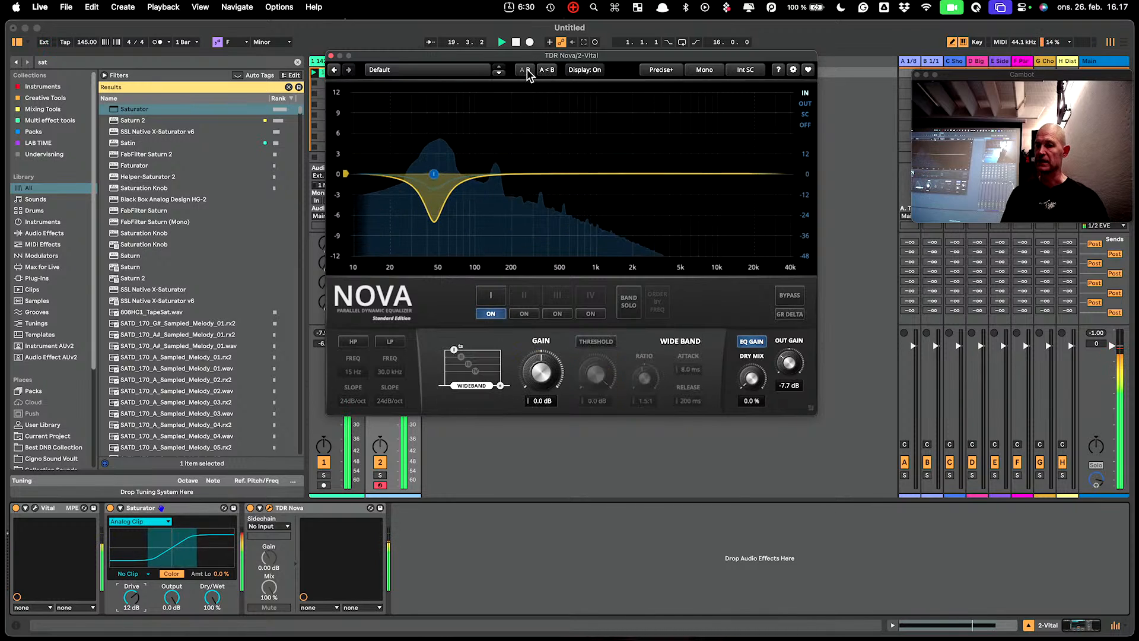
pyautogui.click(526, 71)
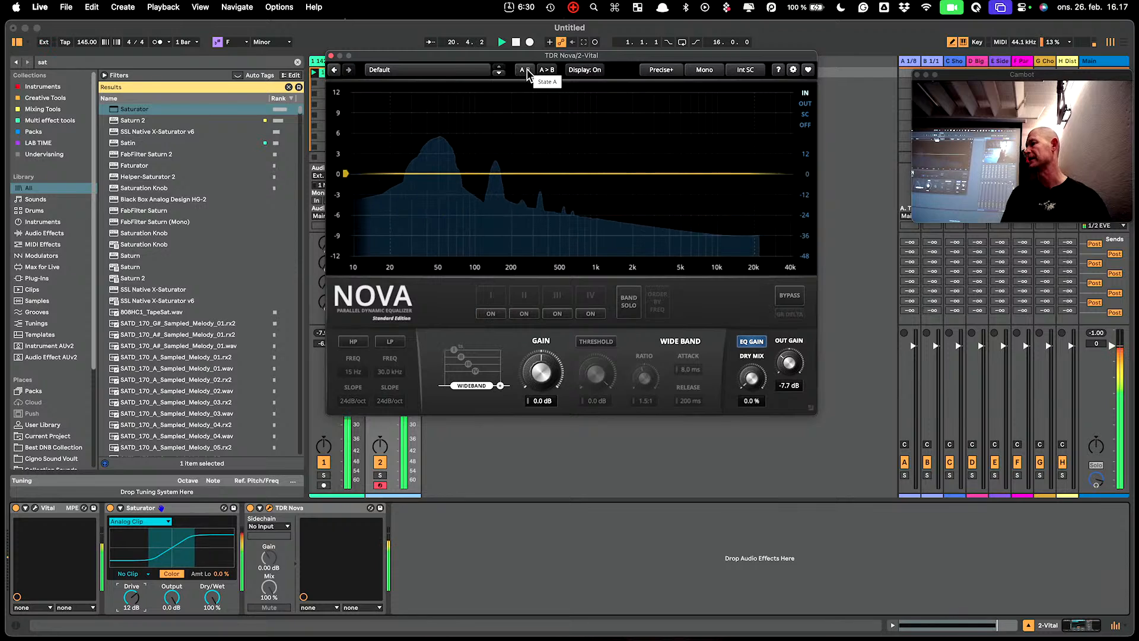
pyautogui.click(526, 71)
pyautogui.click(526, 70)
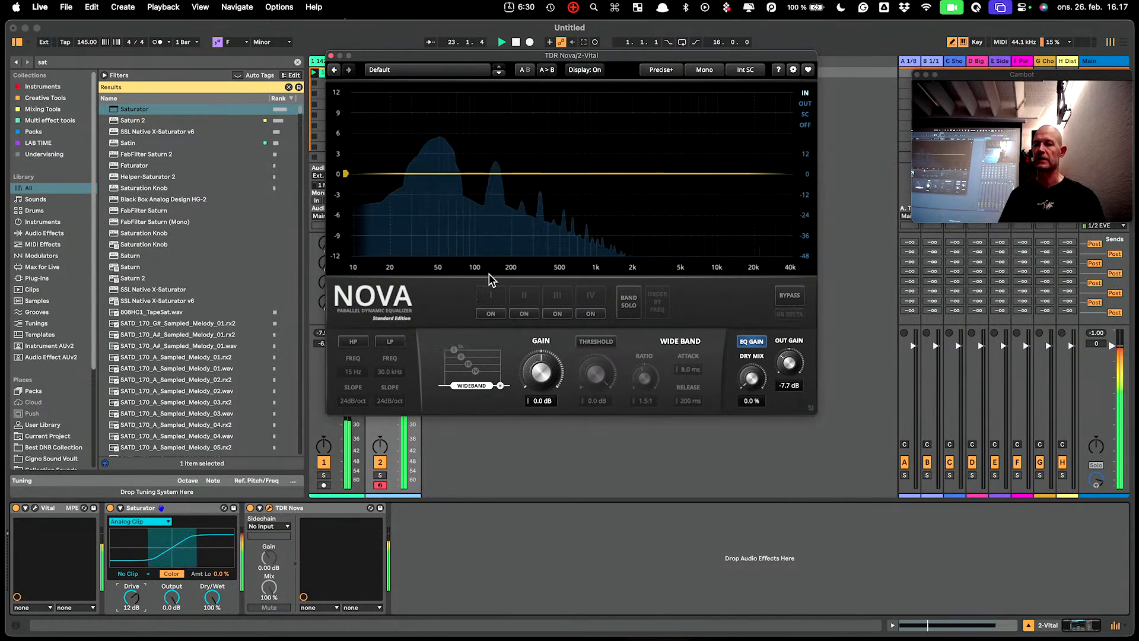
pyautogui.click(584, 70)
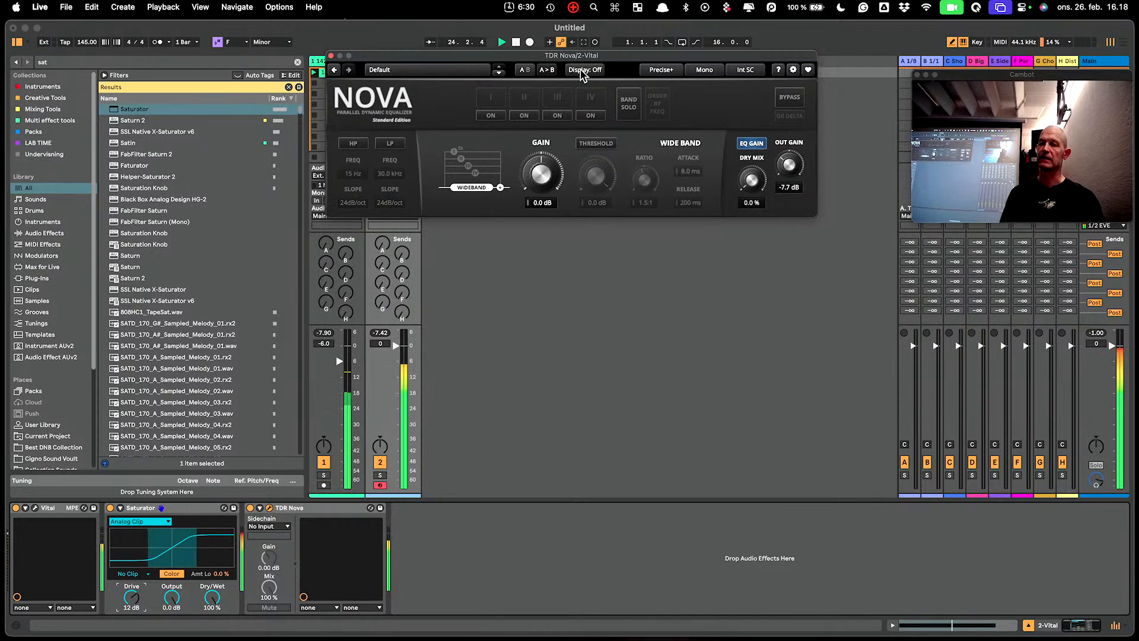
# Turn Nova's display back on, shrink the plugin window, and clear the 'sat' browser search.
pyautogui.click(582, 70)
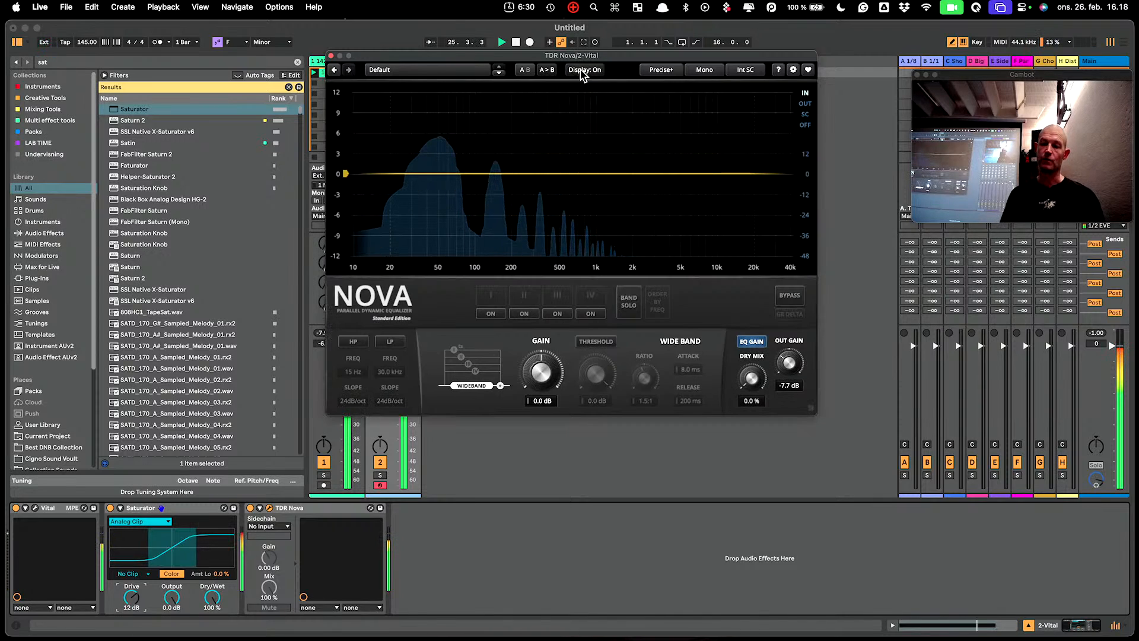
pyautogui.moveTo(808, 407); pyautogui.dragTo(646, 354)
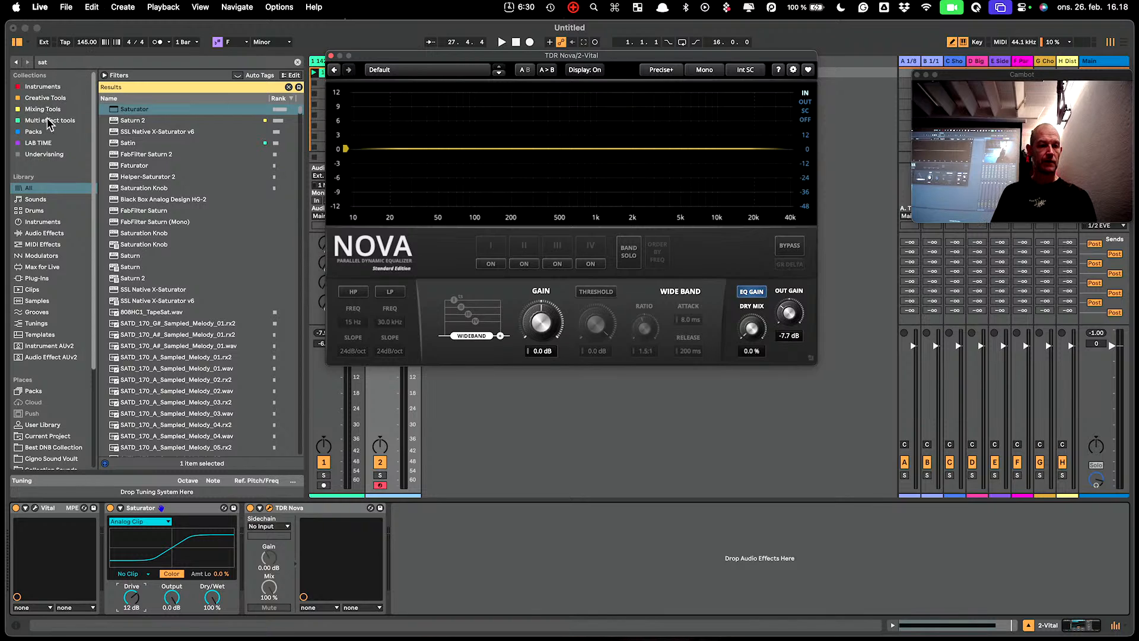
pyautogui.click(297, 61)
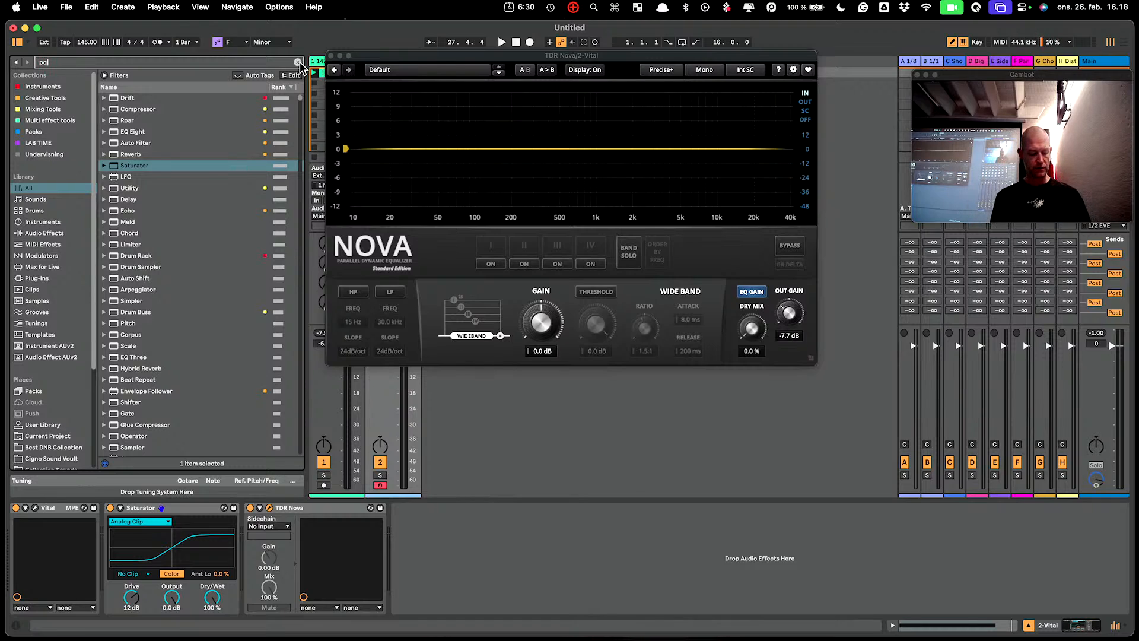
# Search 'q 4', add FabFilter Pro-Q 4 after TDR Nova on the Vital track, and start playback.
pyautogui.press('BackSpace')
pyautogui.press('ctrl+super+space')
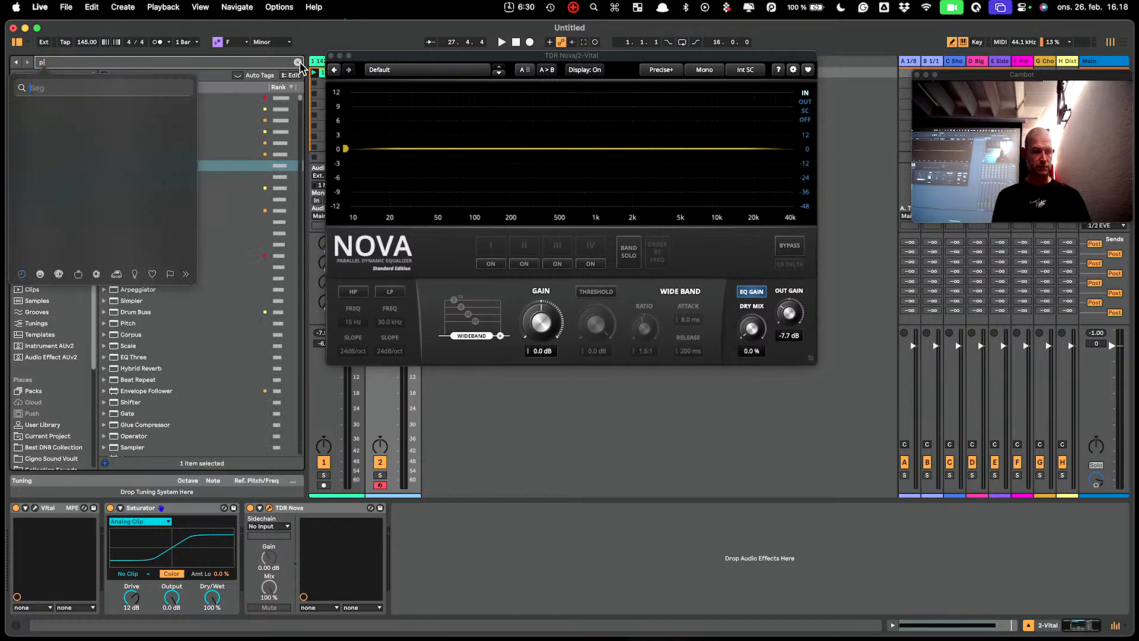
pyautogui.press('Escape')
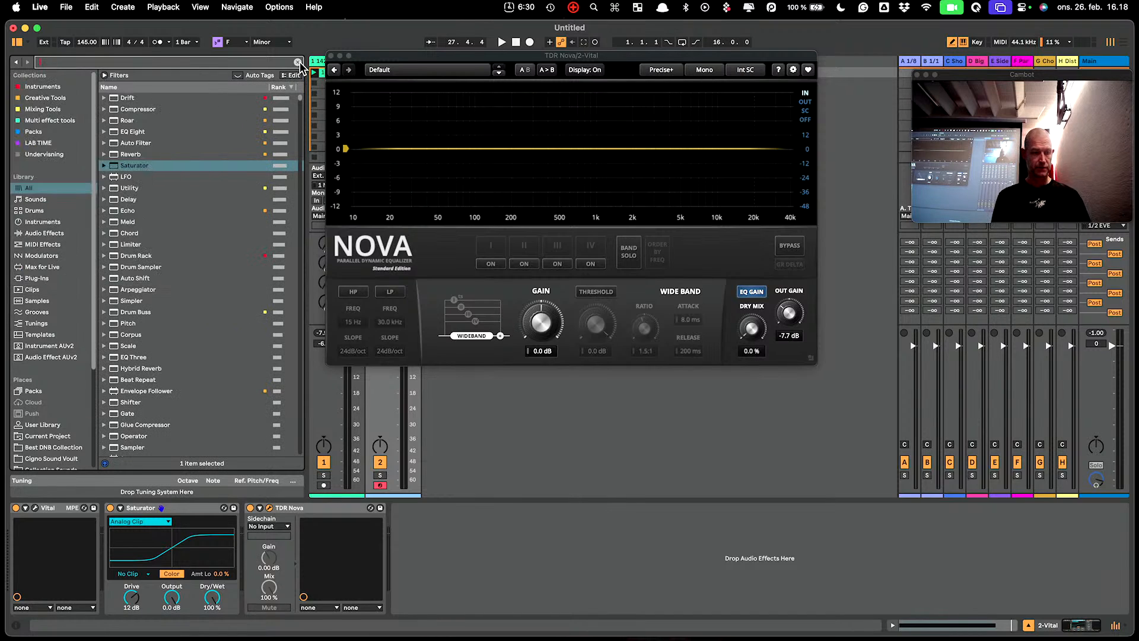
pyautogui.write('4')
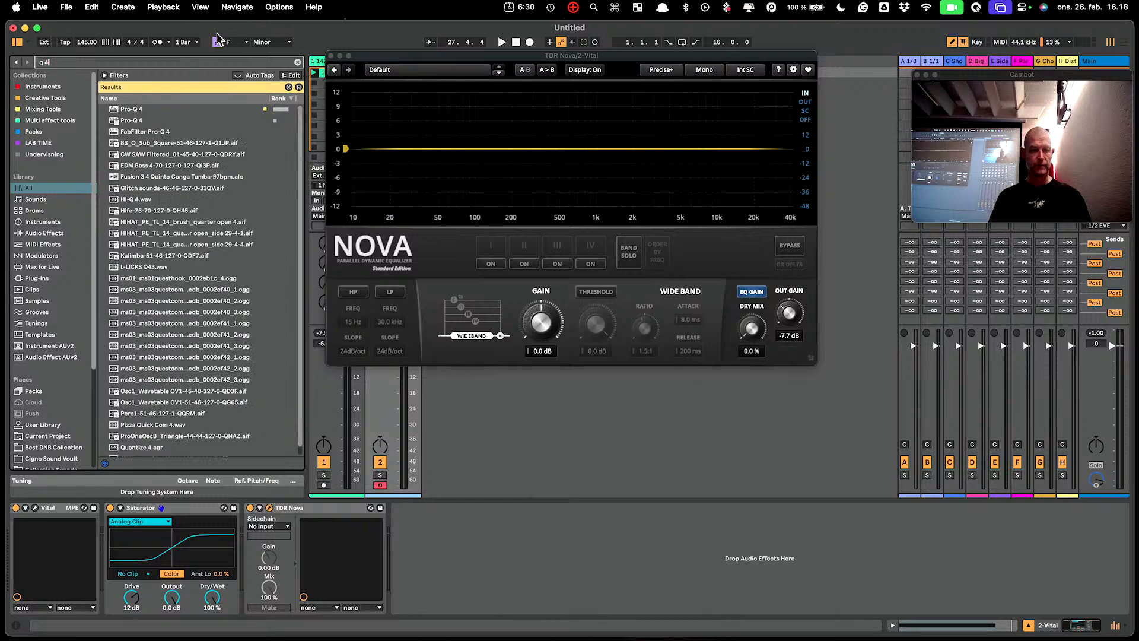
pyautogui.moveTo(123, 111); pyautogui.dragTo(516, 544)
pyautogui.click(501, 42)
# Add a bell band near 54 Hz with a -14.6 dB dynamic cut and Free detection at 1017–1331 Hz.
pyautogui.moveTo(533, 62); pyautogui.dragTo(777, 193)
pyautogui.click(674, 298)
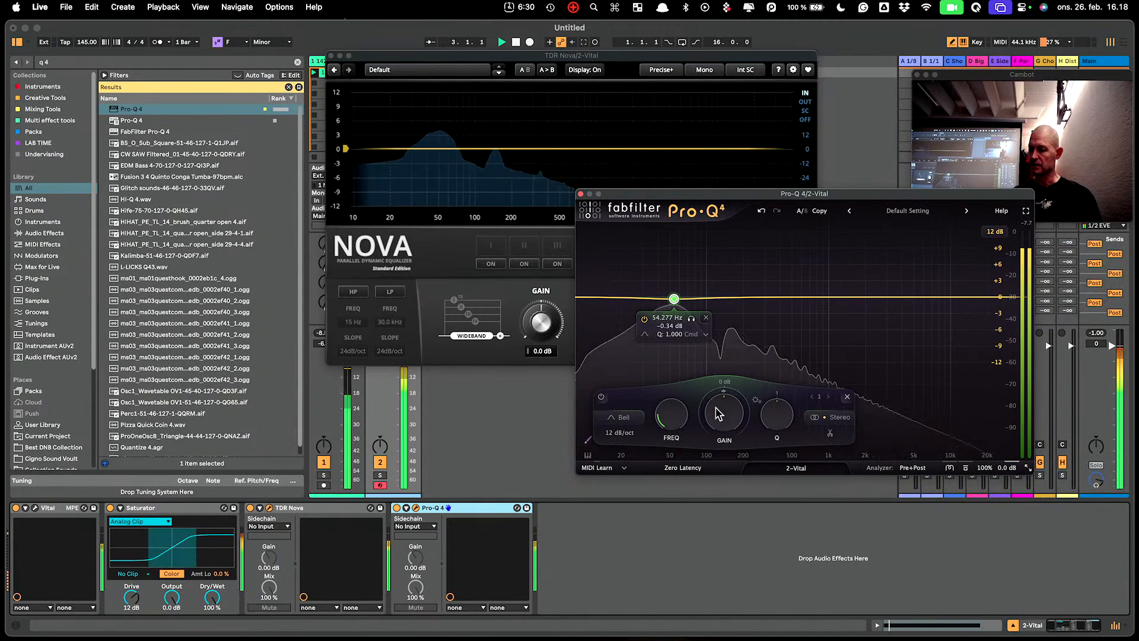
pyautogui.moveTo(724, 396)
pyautogui.mouseDown()
pyautogui.moveTo(667, 546)
pyautogui.moveTo(665, 524)
pyautogui.moveTo(725, 454)
pyautogui.moveTo(721, 389)
pyautogui.mouseUp()
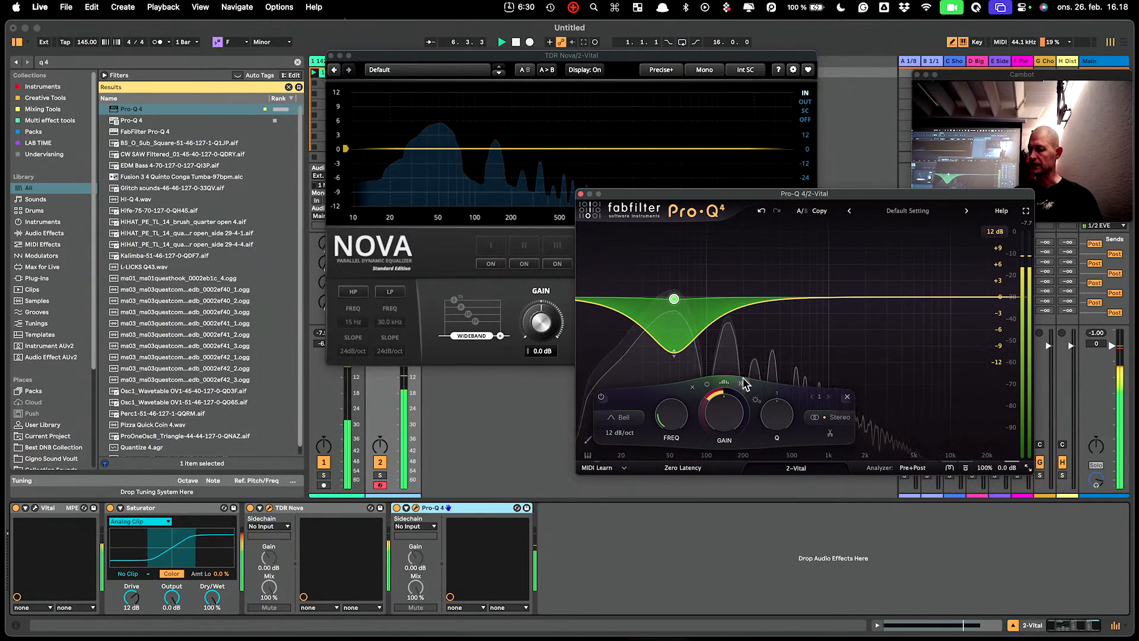
pyautogui.click(741, 383)
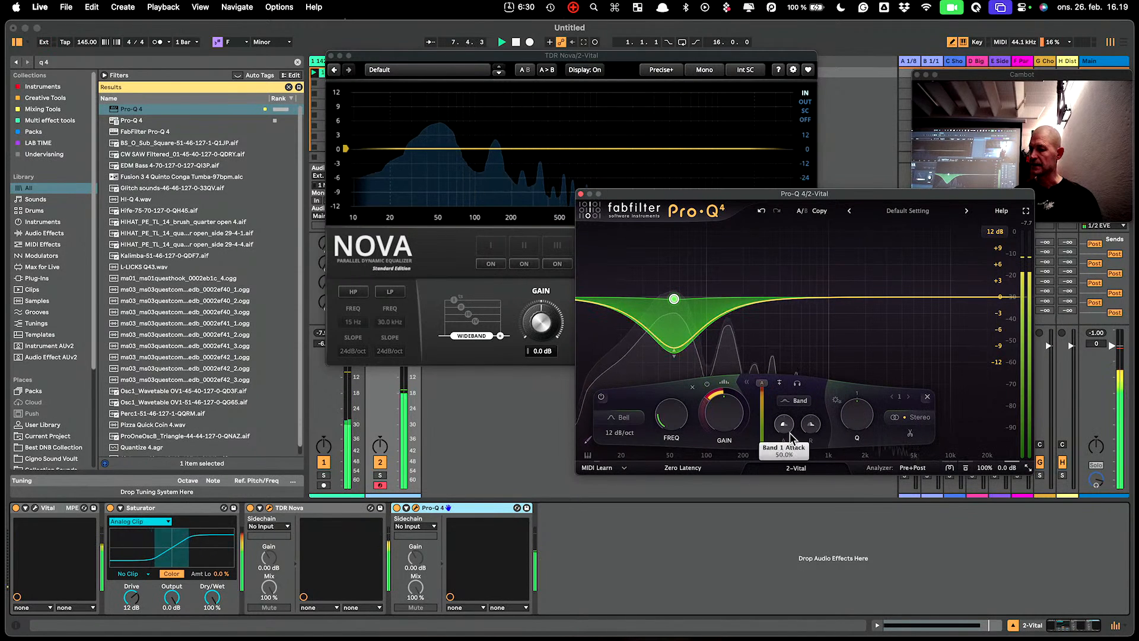
pyautogui.click(799, 402)
pyautogui.click(799, 388)
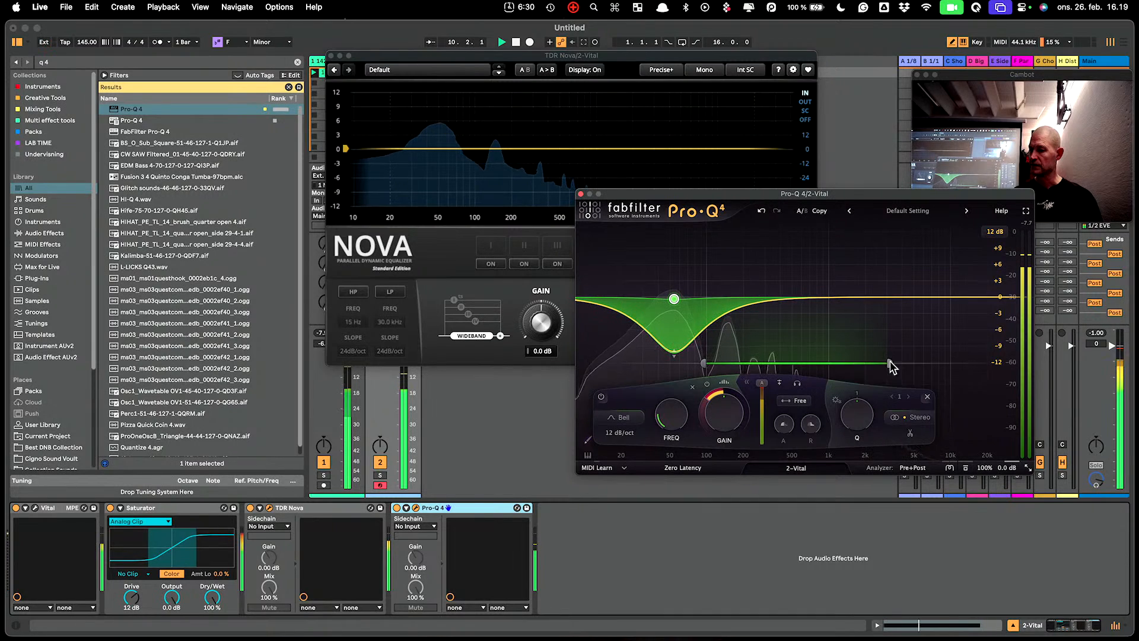
pyautogui.moveTo(890, 363)
pyautogui.mouseDown()
pyautogui.moveTo(789, 363)
pyautogui.moveTo(767, 377)
pyautogui.moveTo(957, 352)
pyautogui.moveTo(893, 366)
pyautogui.mouseUp()
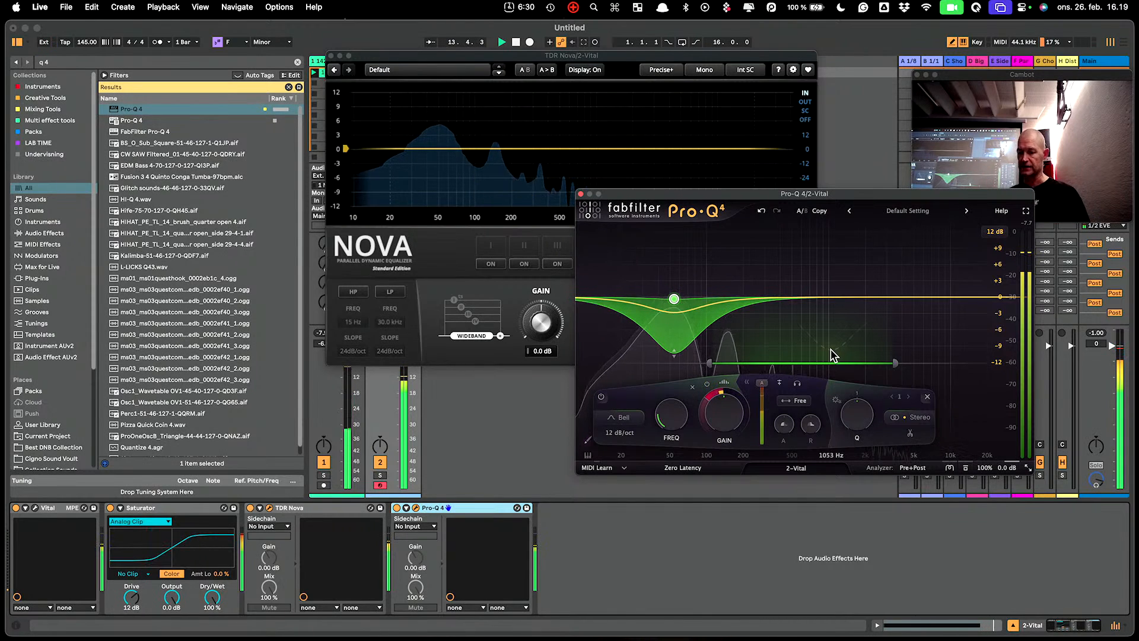
# Keep Pro-Q 4 in zero latency mode, close its window and start playback.
pyautogui.click(678, 470)
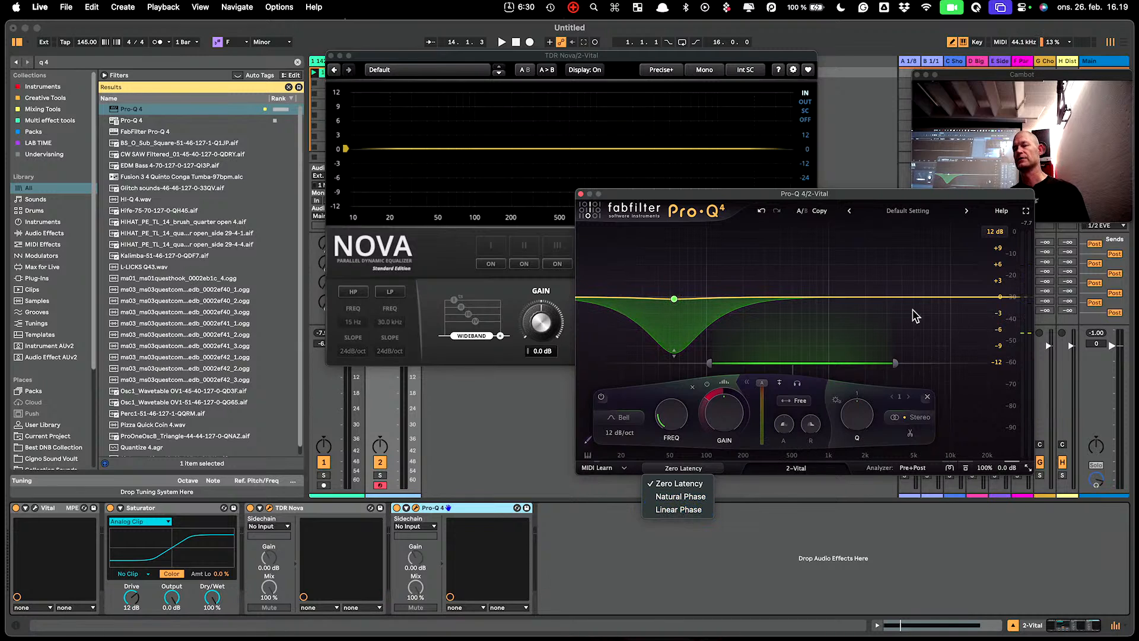
pyautogui.click(882, 310)
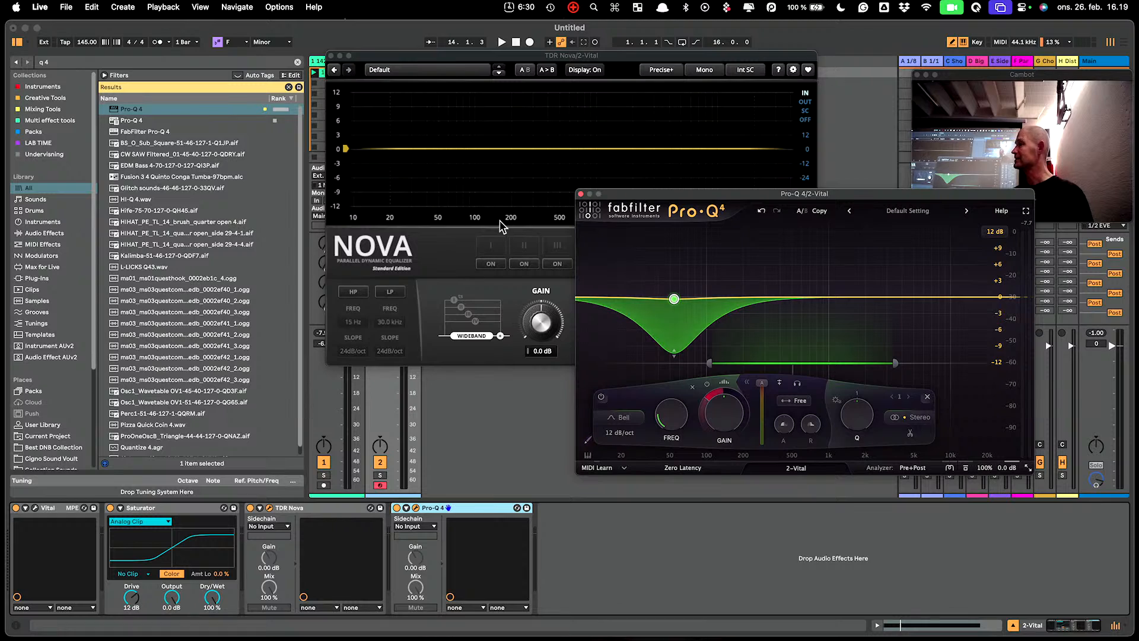
pyautogui.click(581, 194)
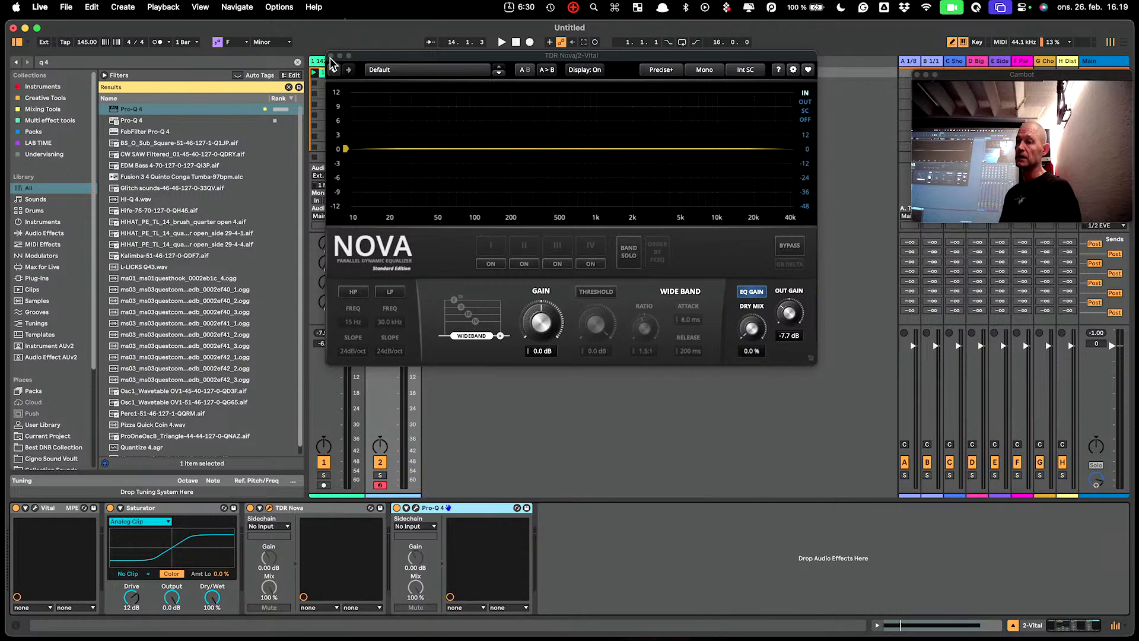
pyautogui.click(501, 42)
# Delete the Pro-Q 4 device from the Vital track's chain and restart playback.
pyautogui.moveTo(480, 60); pyautogui.dragTo(703, 110)
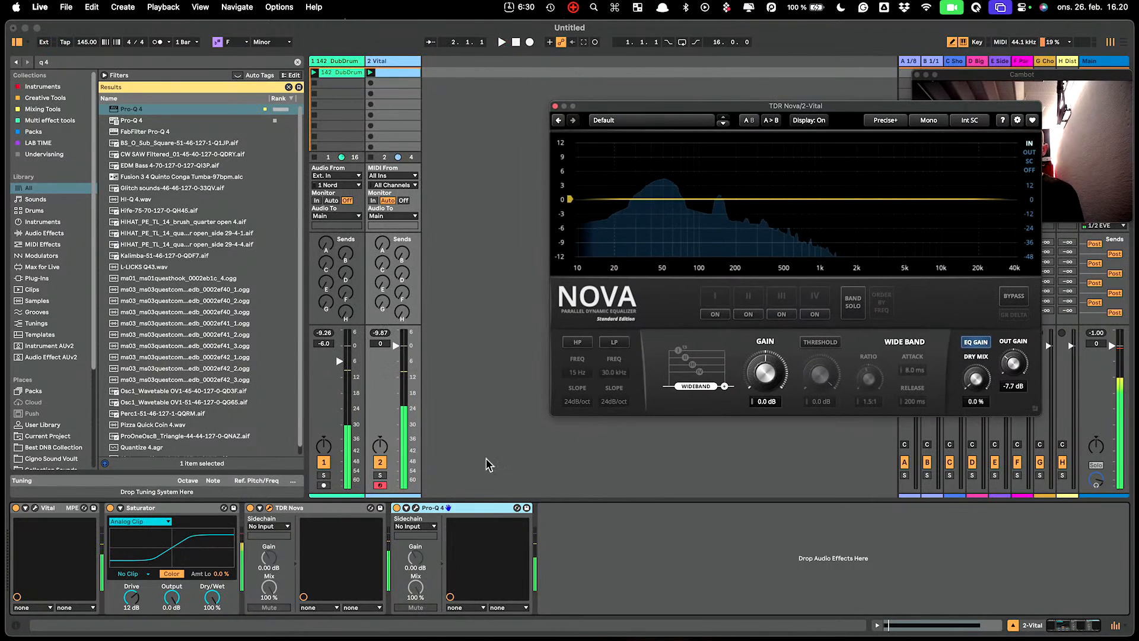
pyautogui.click(462, 508)
pyautogui.press('Delete')
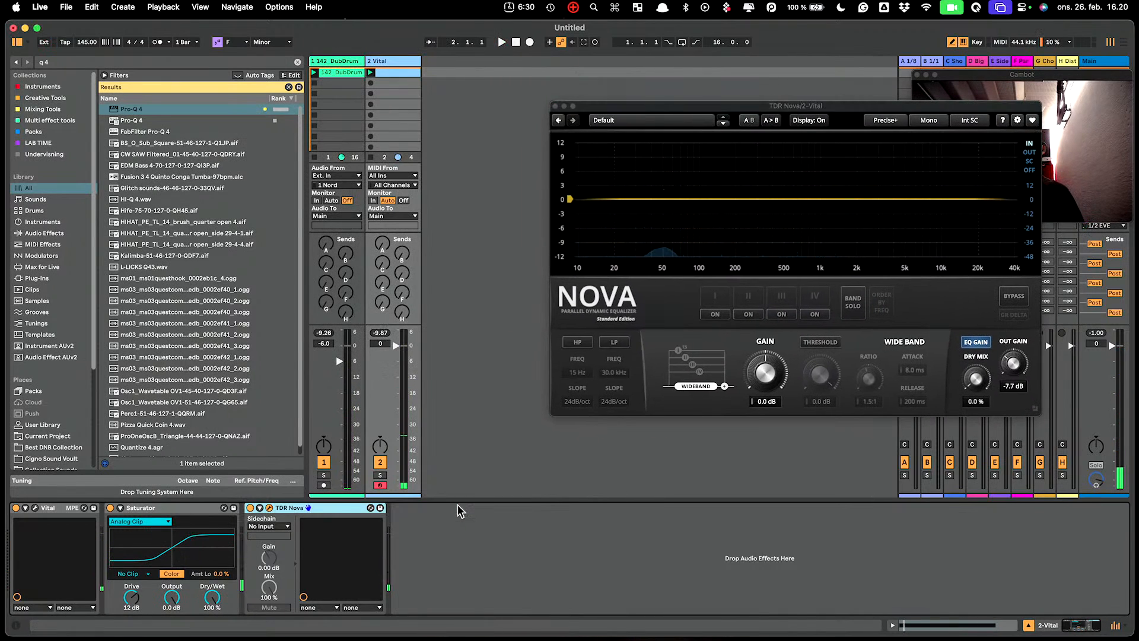
pyautogui.press('space')
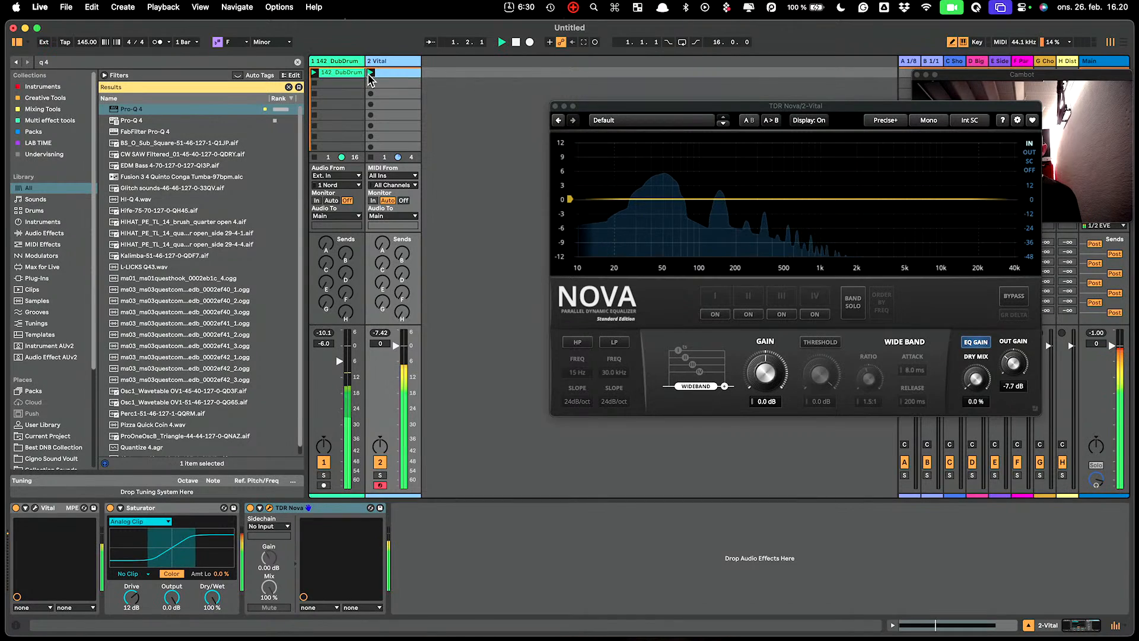
# Turn on Nova's band I and set the device's sidechain source to 1-142 DubDrum.
pyautogui.click(715, 314)
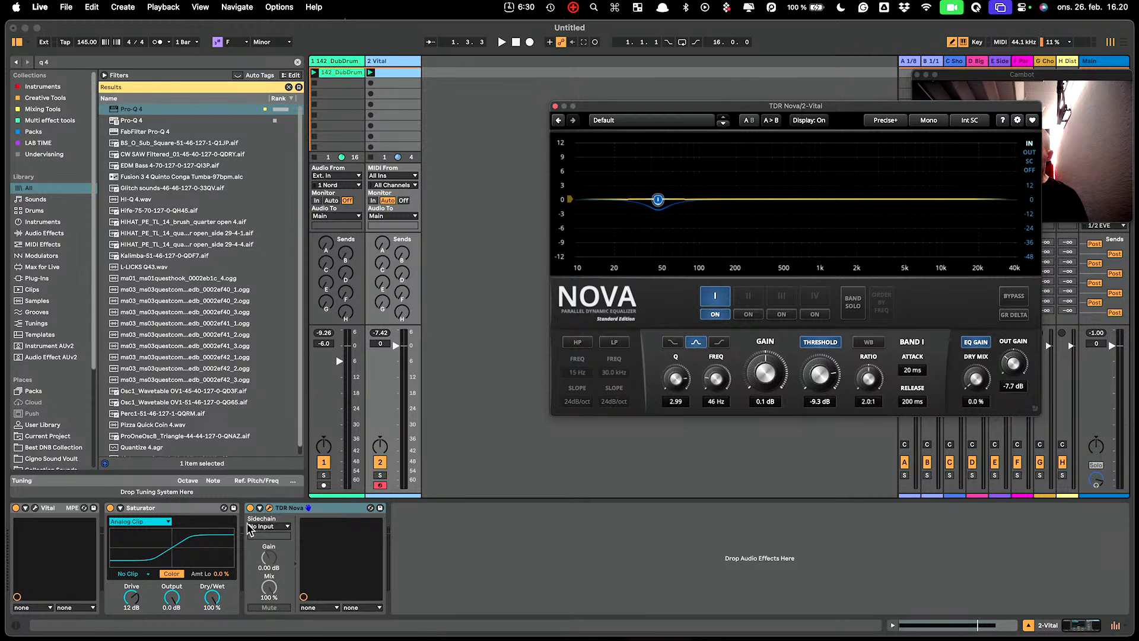
pyautogui.click(268, 526)
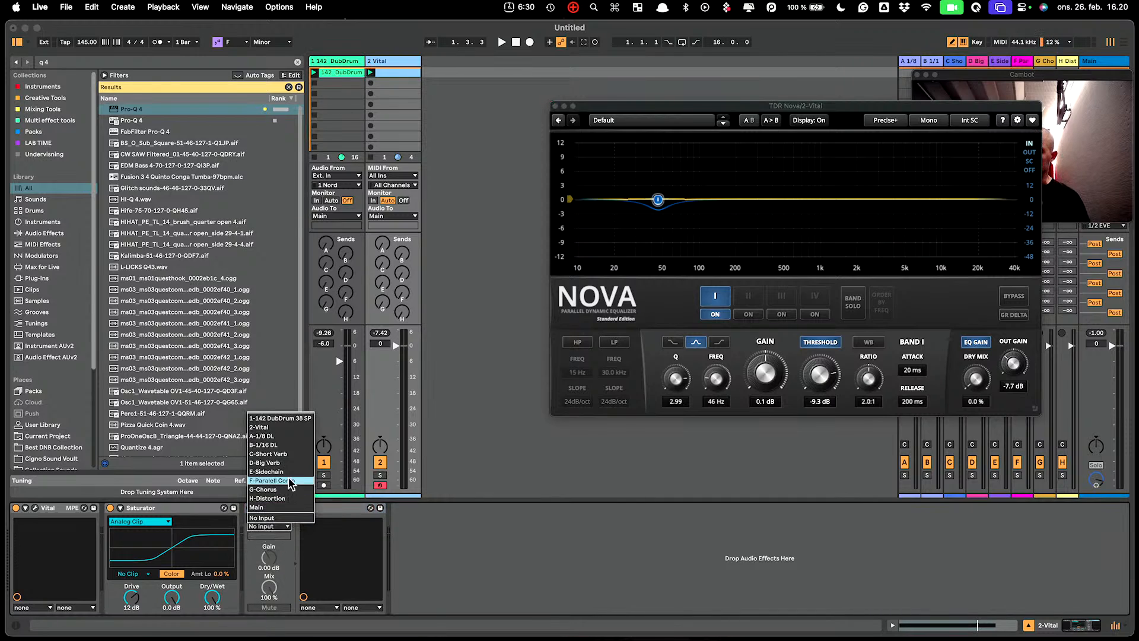
pyautogui.click(291, 418)
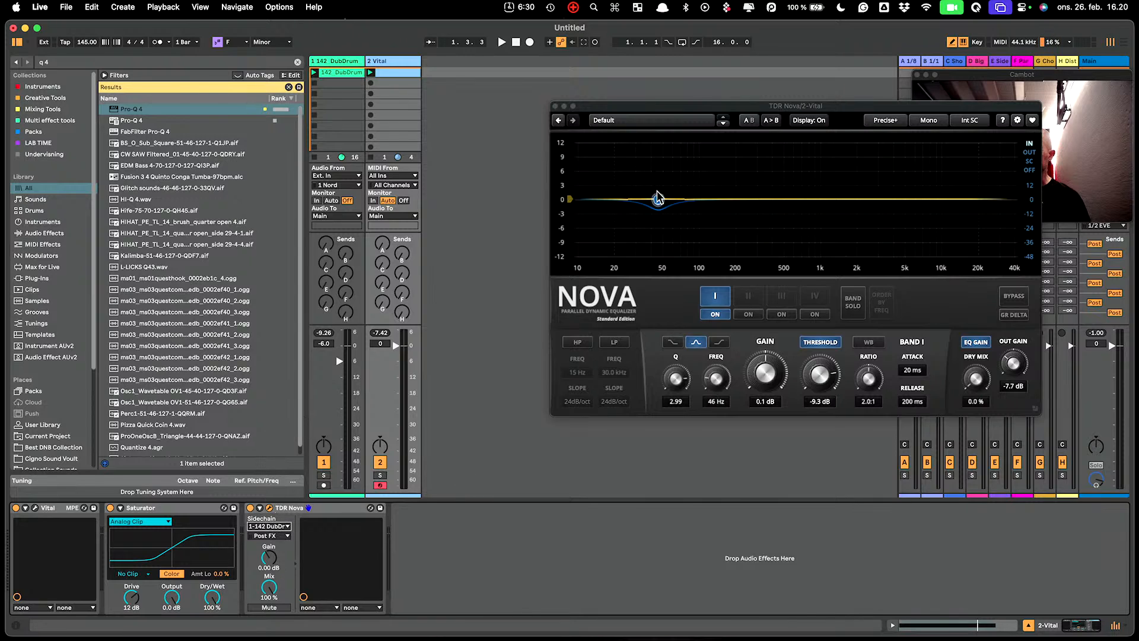
pyautogui.press('space')
pyautogui.click(969, 120)
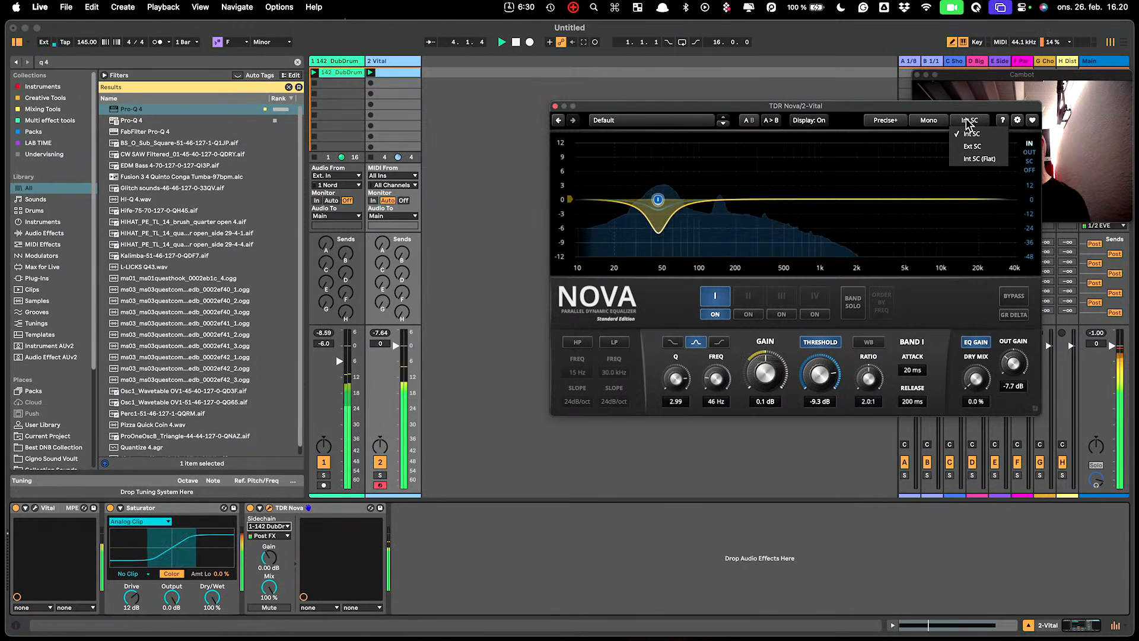
# Switch Nova to Ext SC, drop band I's threshold to -20 dB, and make it a low shelf.
pyautogui.click(967, 122)
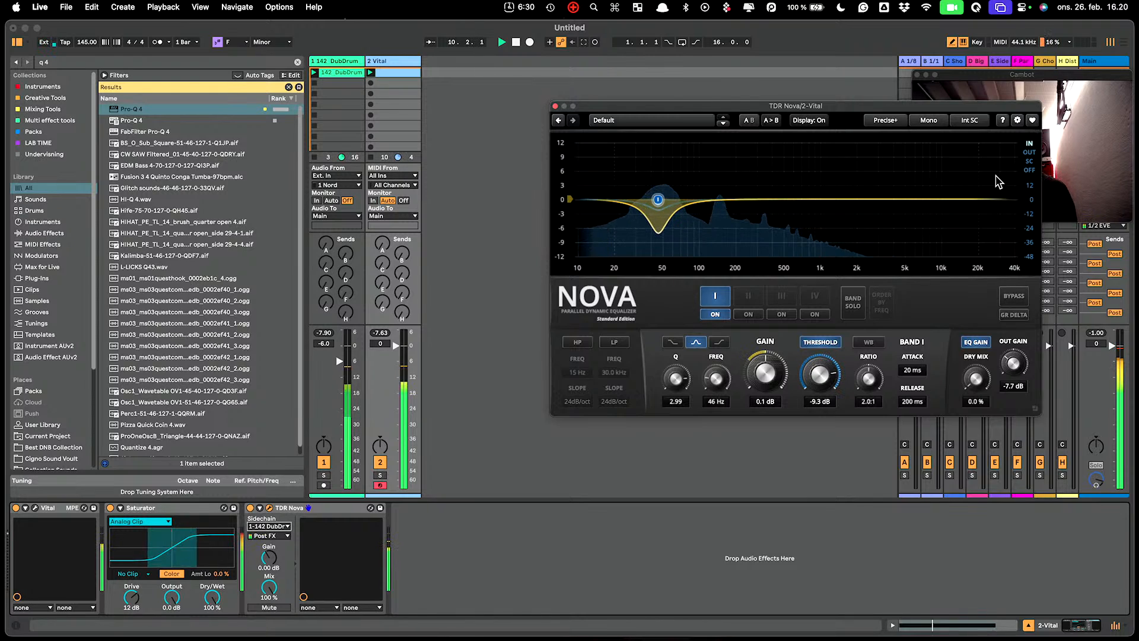
pyautogui.click(973, 121)
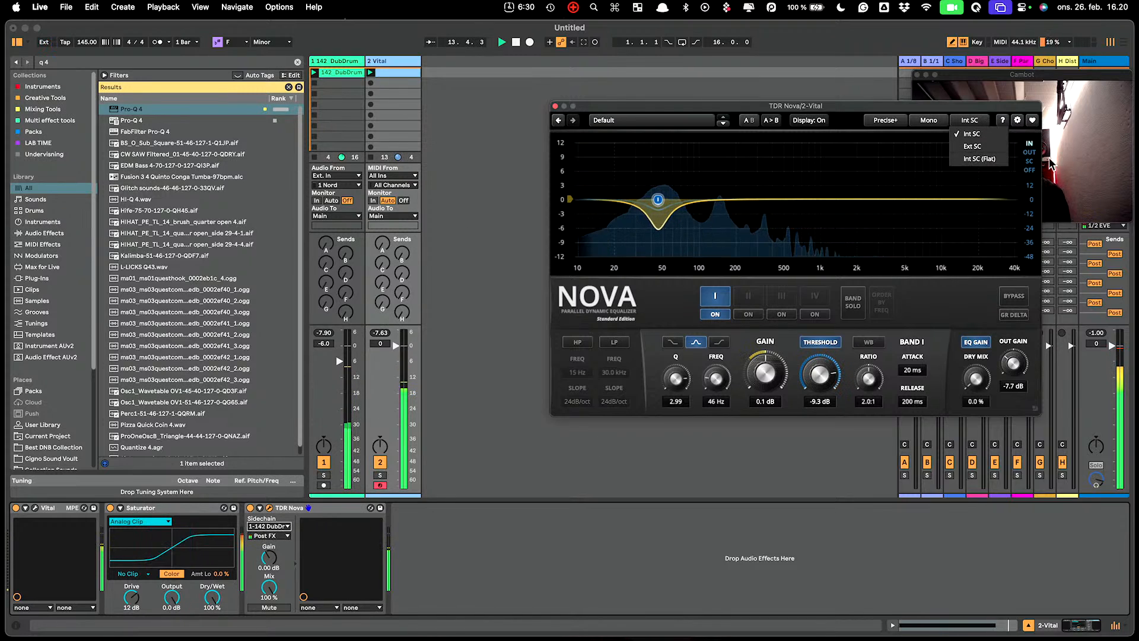
pyautogui.click(972, 146)
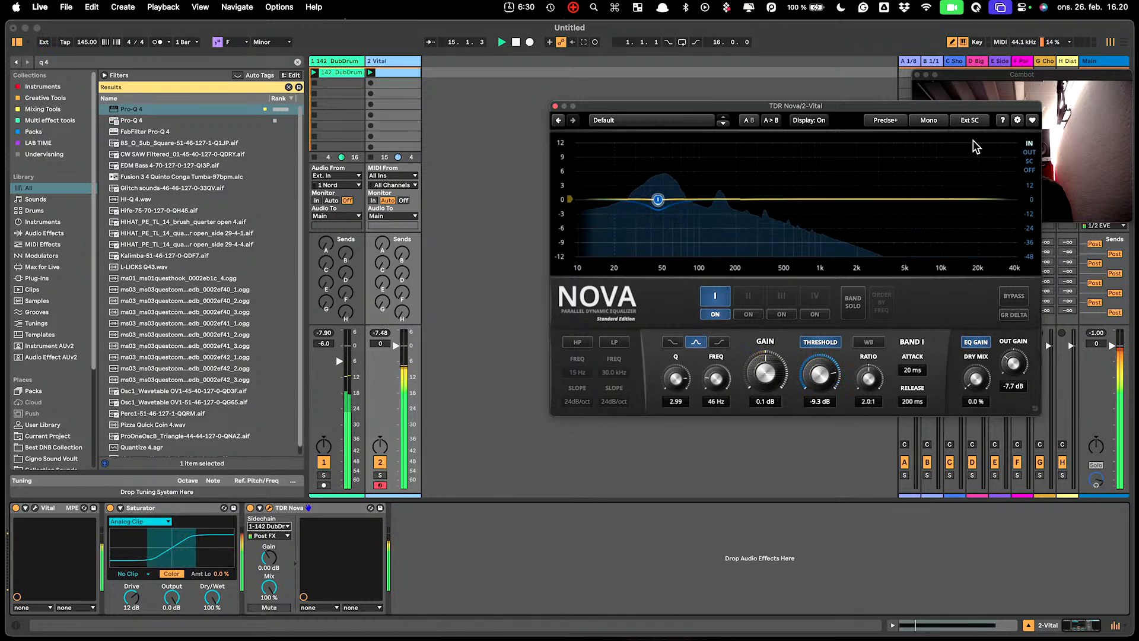
pyautogui.moveTo(819, 374); pyautogui.dragTo(820, 393)
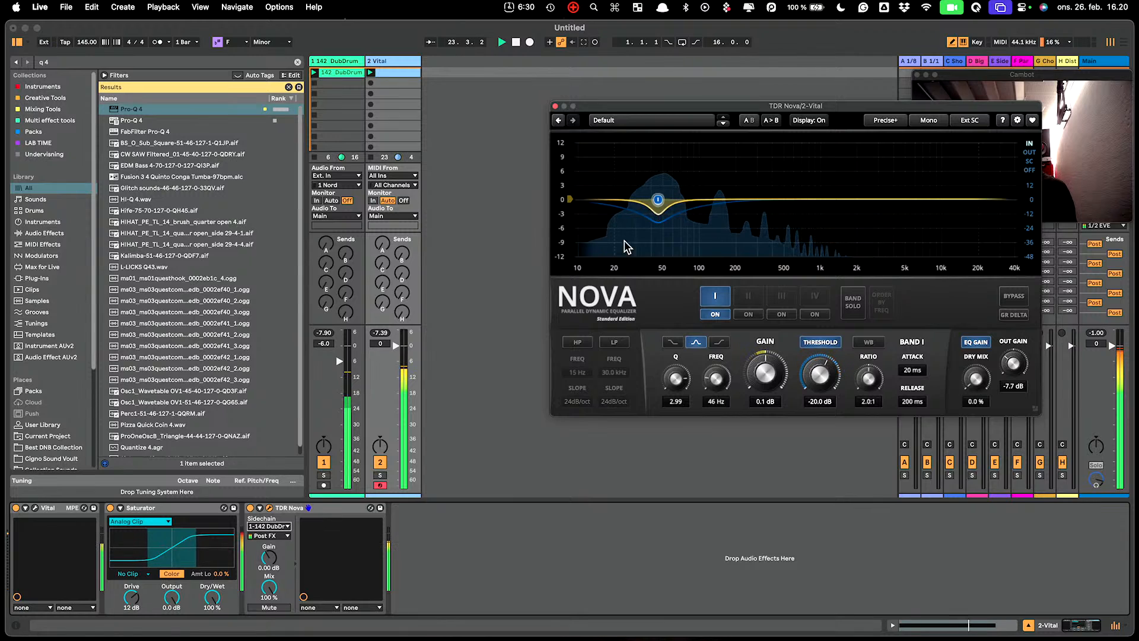
pyautogui.click(673, 342)
# Place band I's shelf at 107 Hz, -1.9 dB with 1.4 ms attack and 10 ms release, then close Nova.
pyautogui.moveTo(658, 200); pyautogui.dragTo(706, 214)
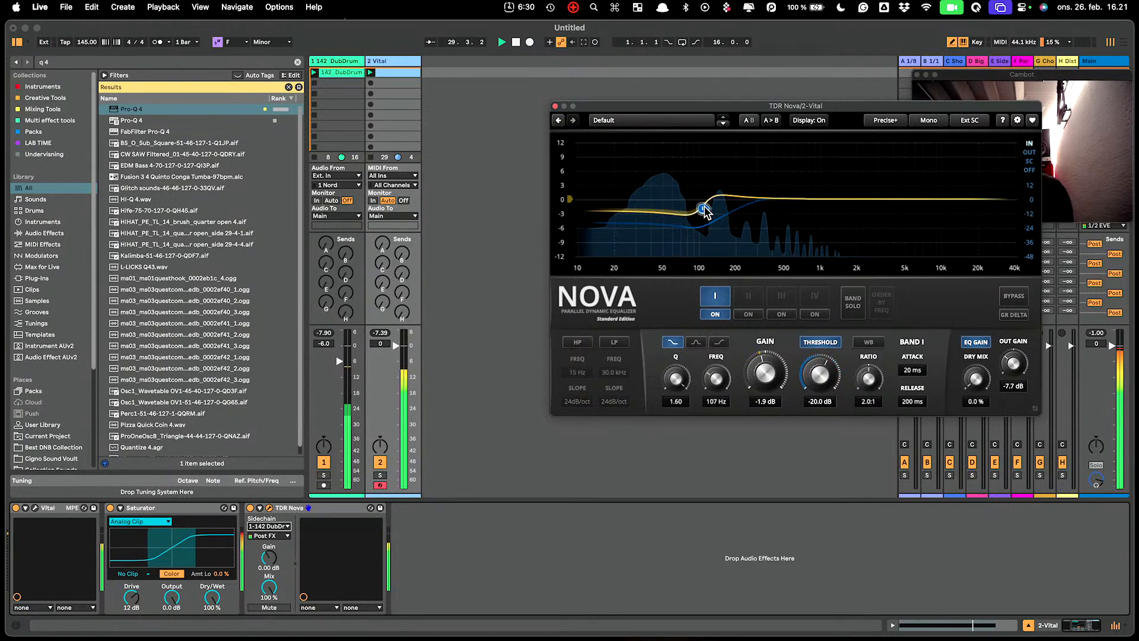
pyautogui.moveTo(913, 371); pyautogui.dragTo(891, 406)
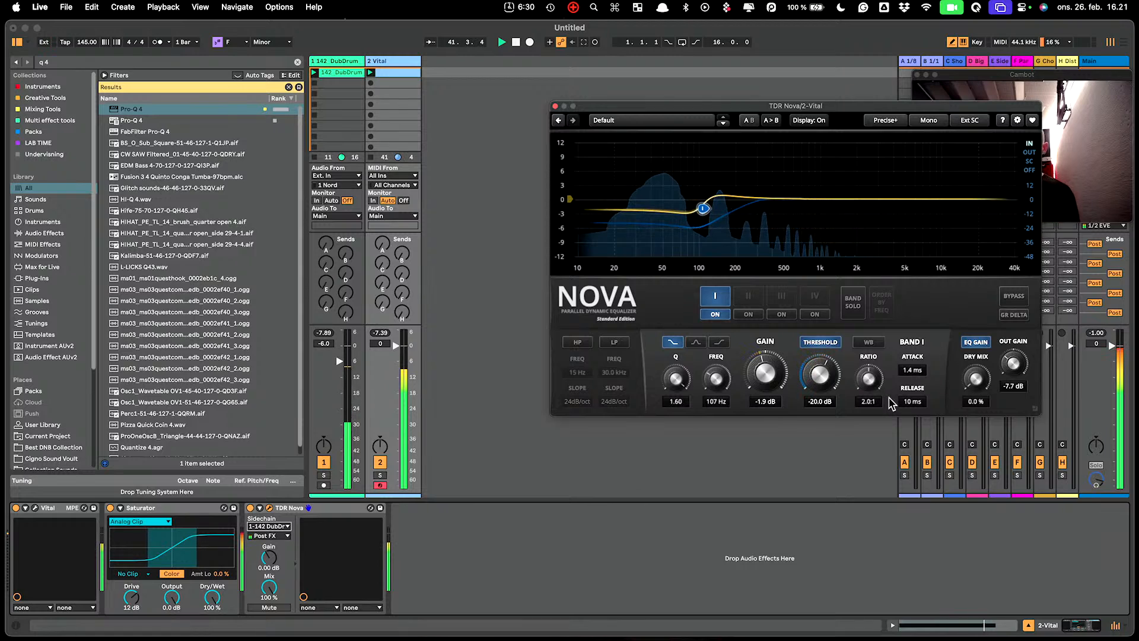
pyautogui.click(554, 105)
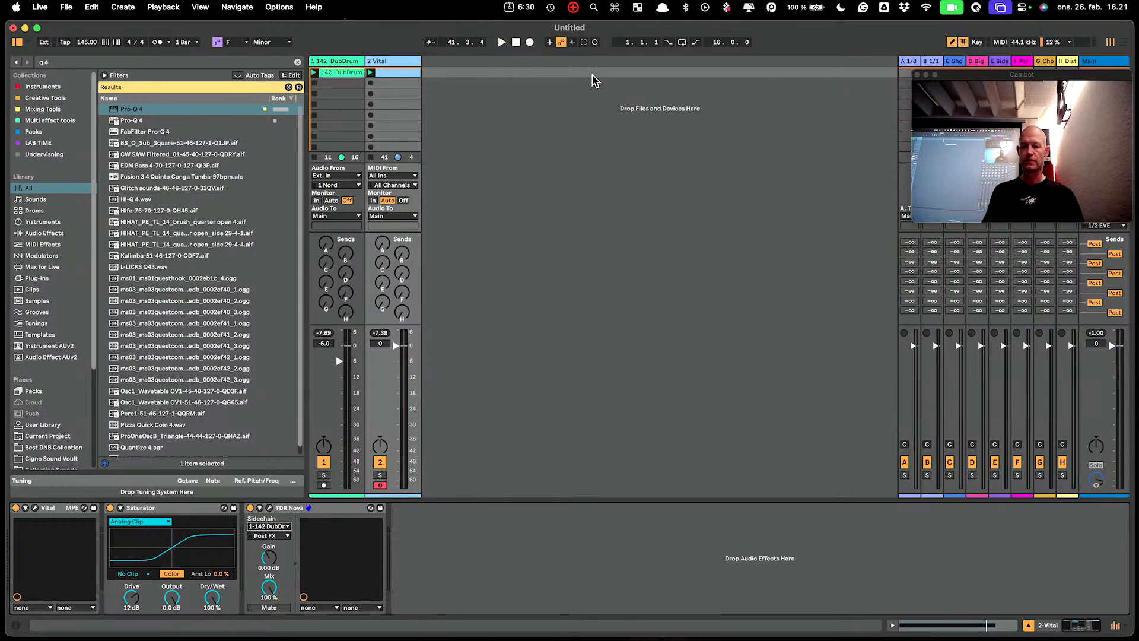